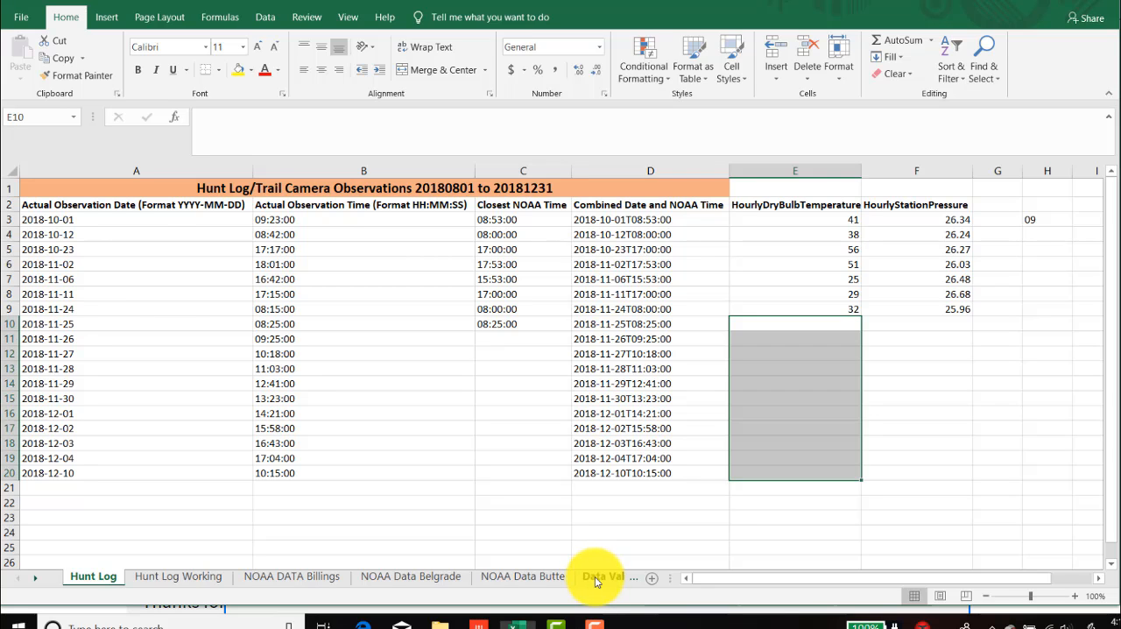
- Examine the Data Validation sheet's locations, its stand and camera names, and the location assigned to each
left_click(597, 577)
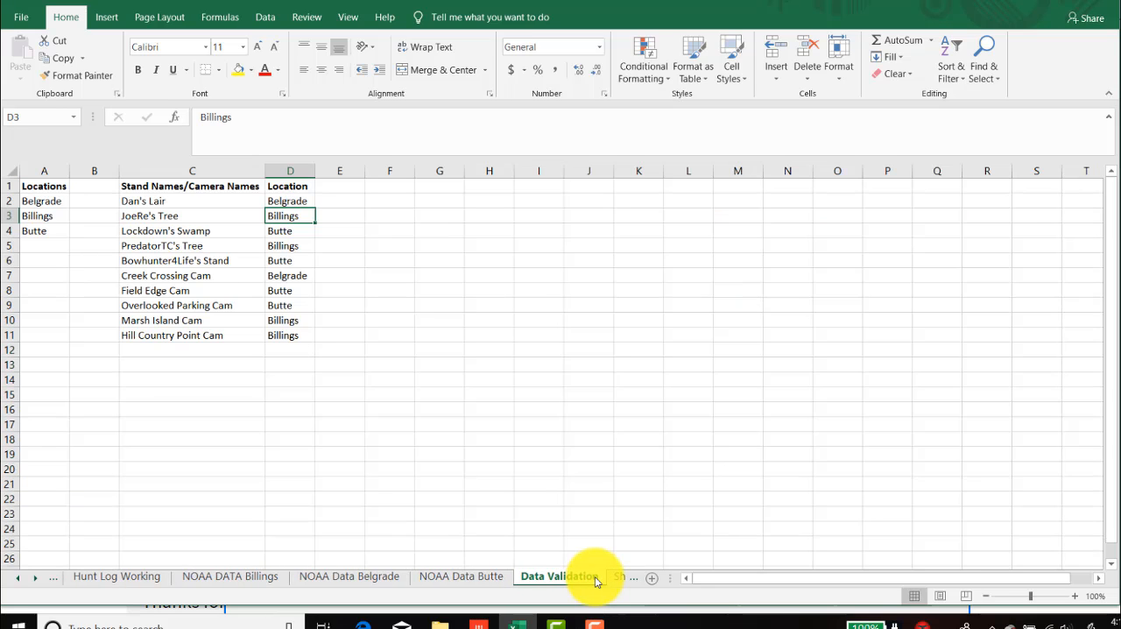
left_click(48, 202)
left_click(50, 217)
left_click(52, 230)
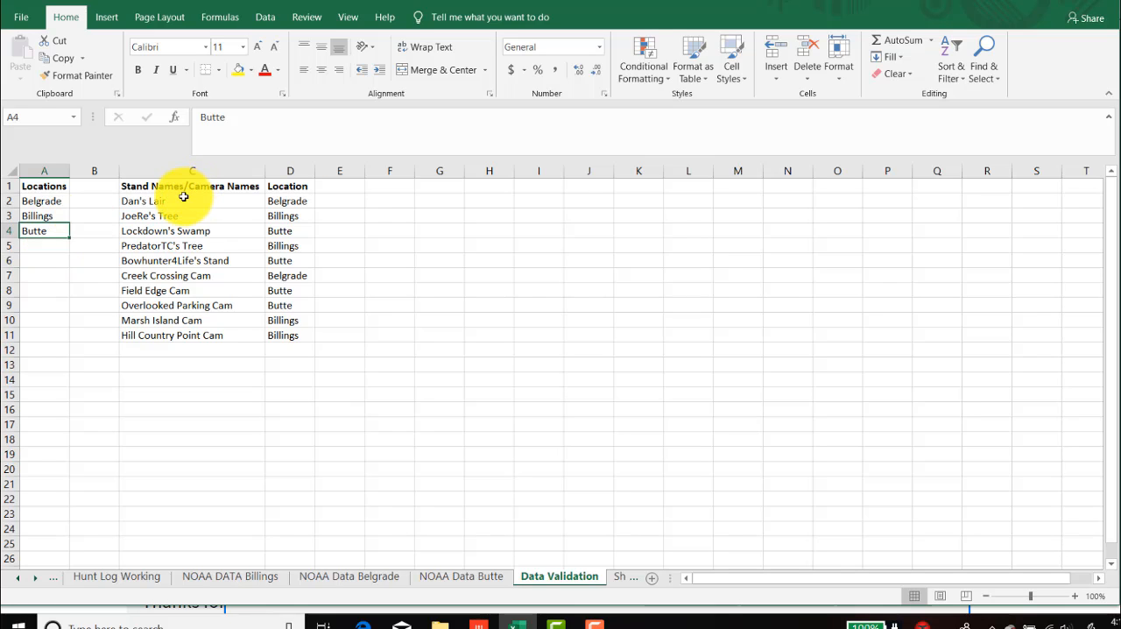
left_click_drag(162, 200, 166, 258)
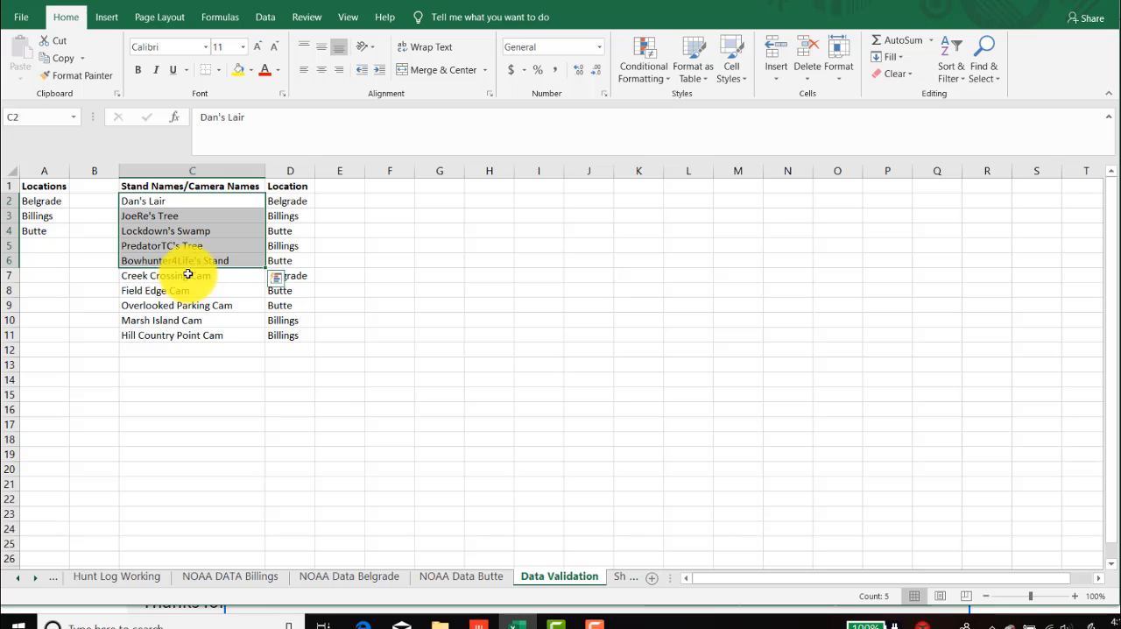
left_click_drag(182, 276, 188, 326)
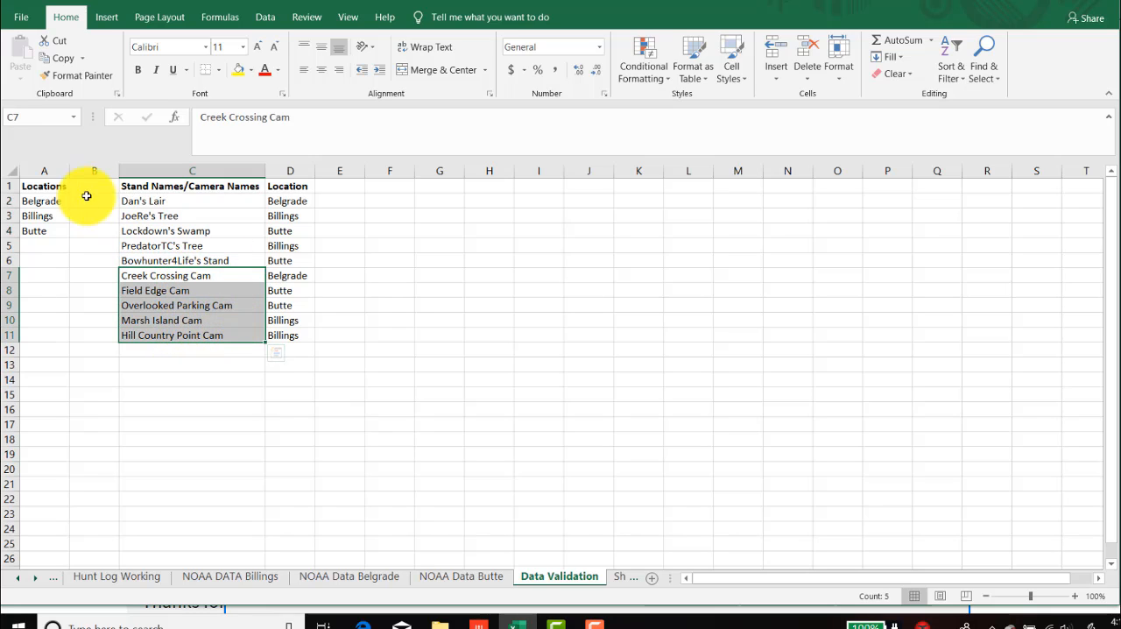
left_click(297, 202)
left_click(296, 215)
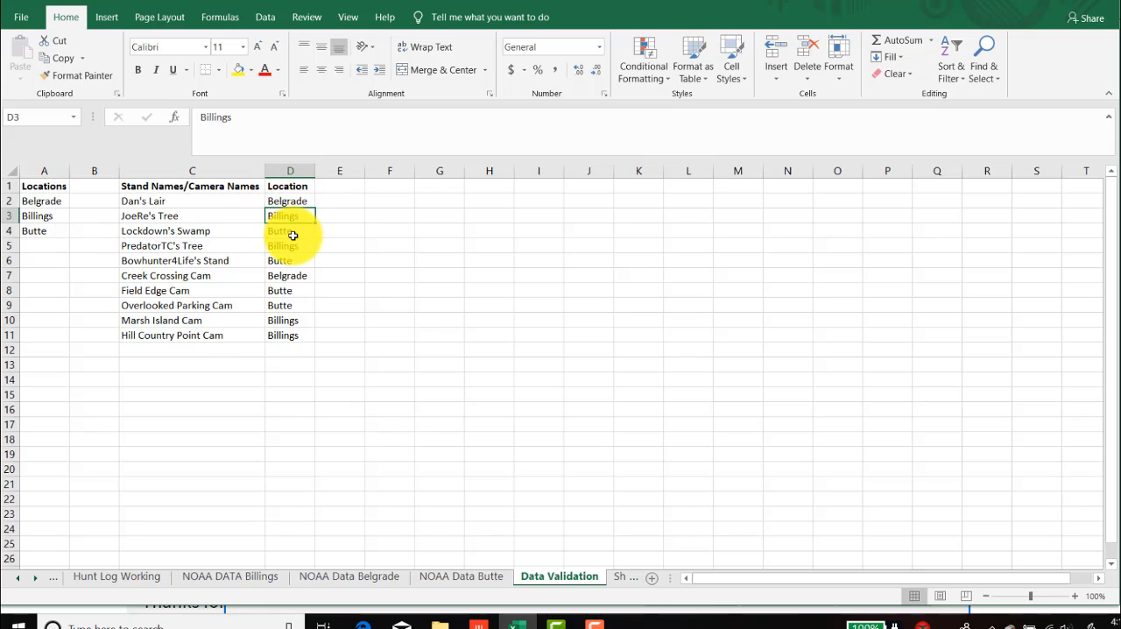
left_click(295, 230)
left_click(295, 245)
left_click(293, 260)
left_click(294, 275)
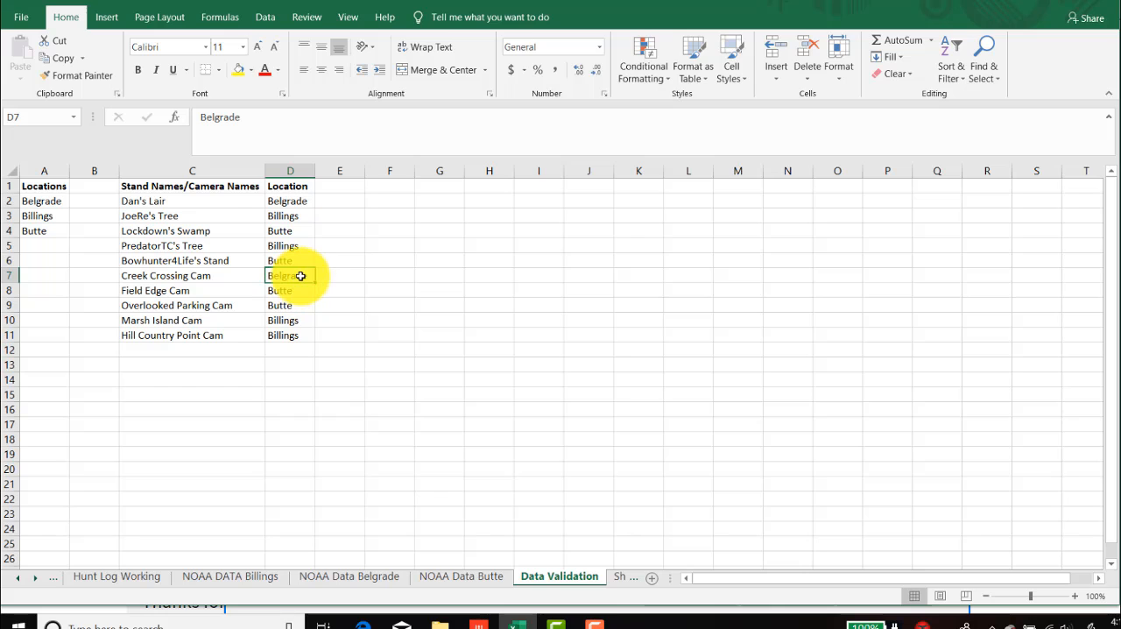
- Insert a column before HourlyDryBulbTemperature in the Hunt Log sheet and copy the Stand Names/Camera Names header from the Data Validation sheet into E2
left_click(211, 186)
key("ctrl+c")
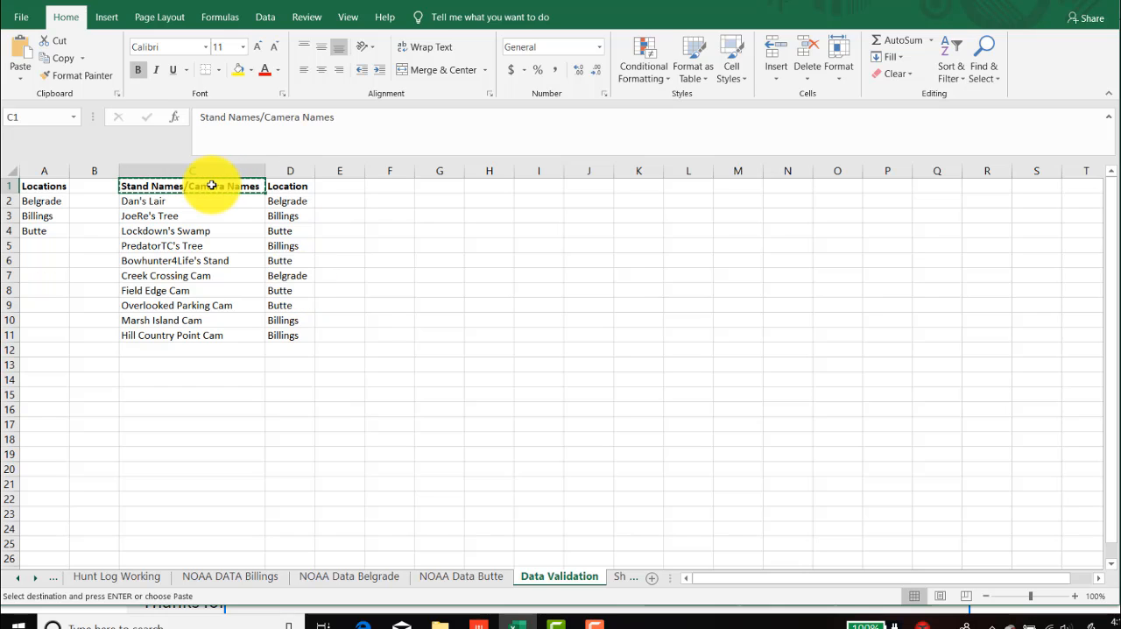
left_click(17, 577)
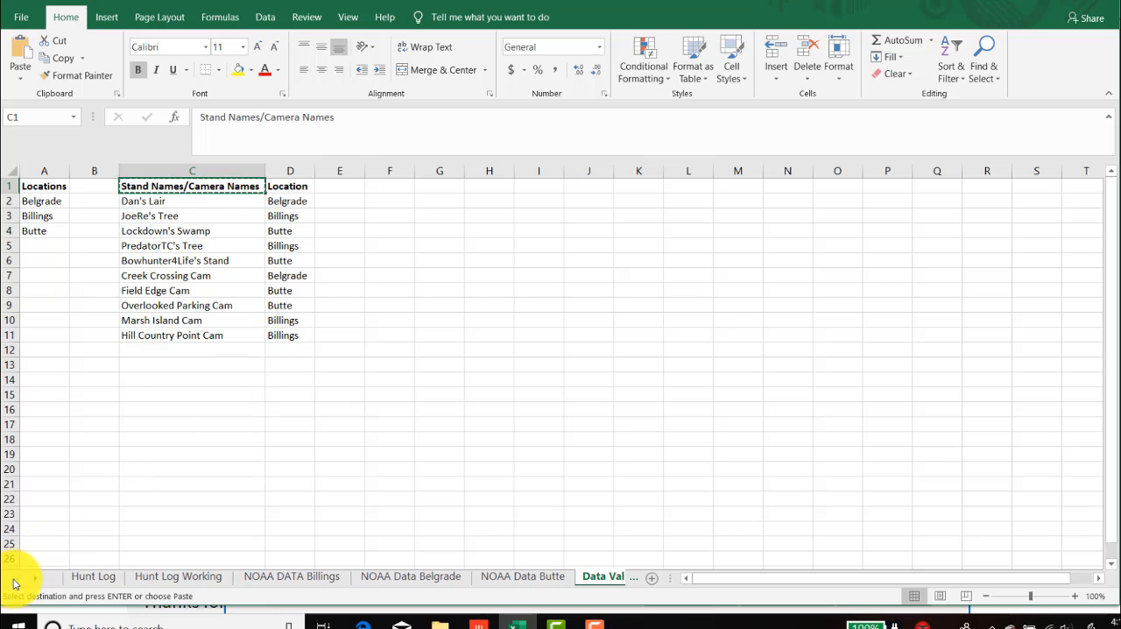
left_click(90, 576)
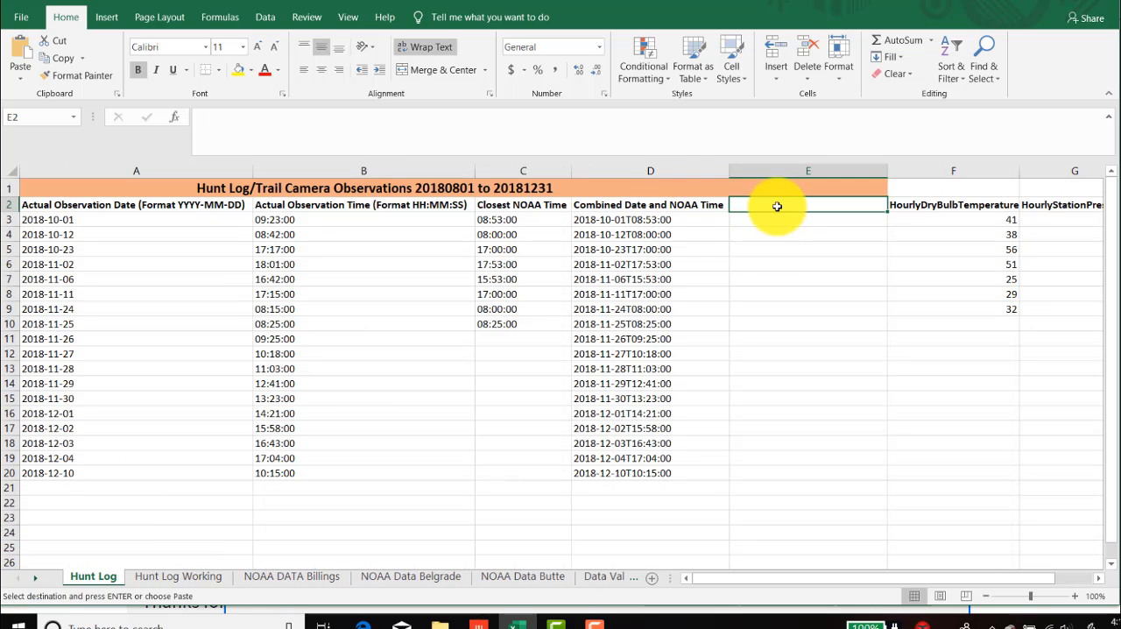
key("ctrl+v")
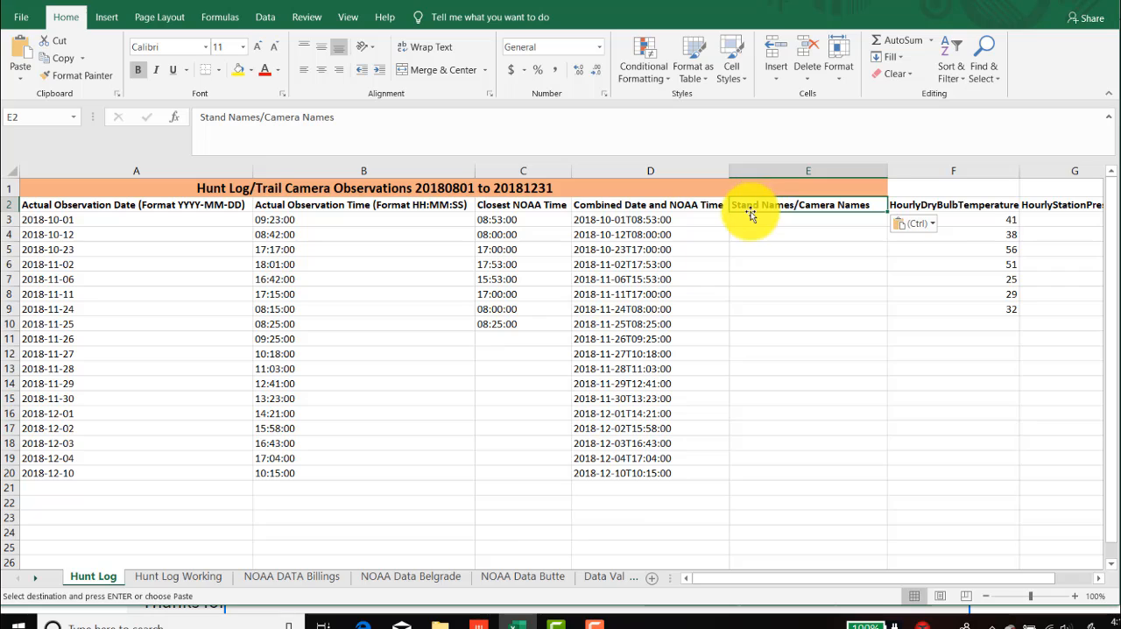
key("Escape")
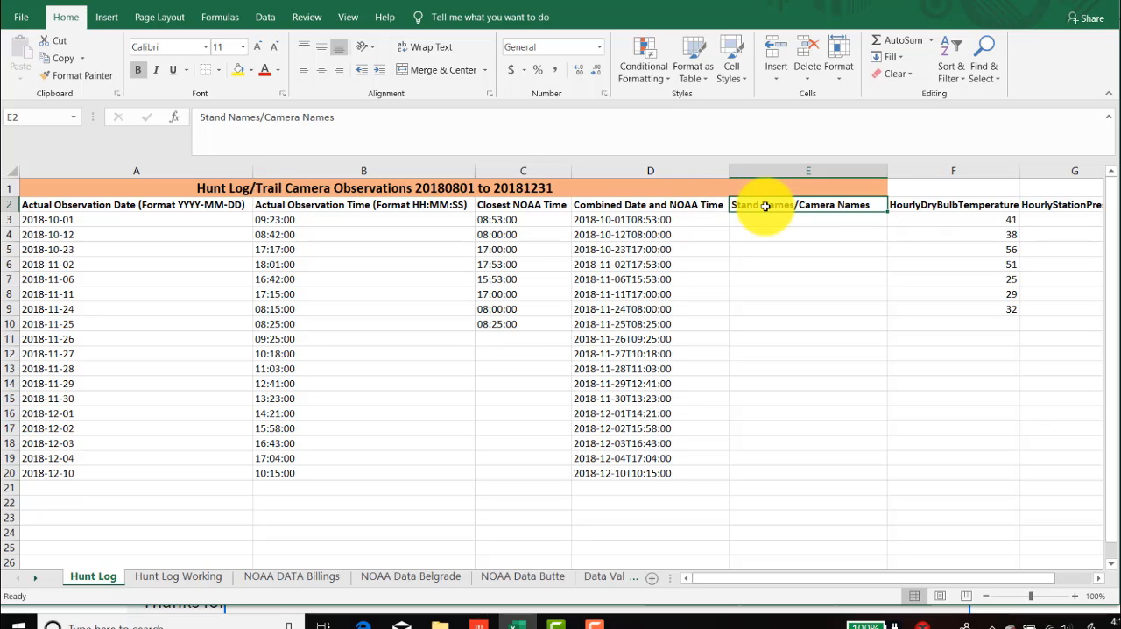
left_click(759, 219)
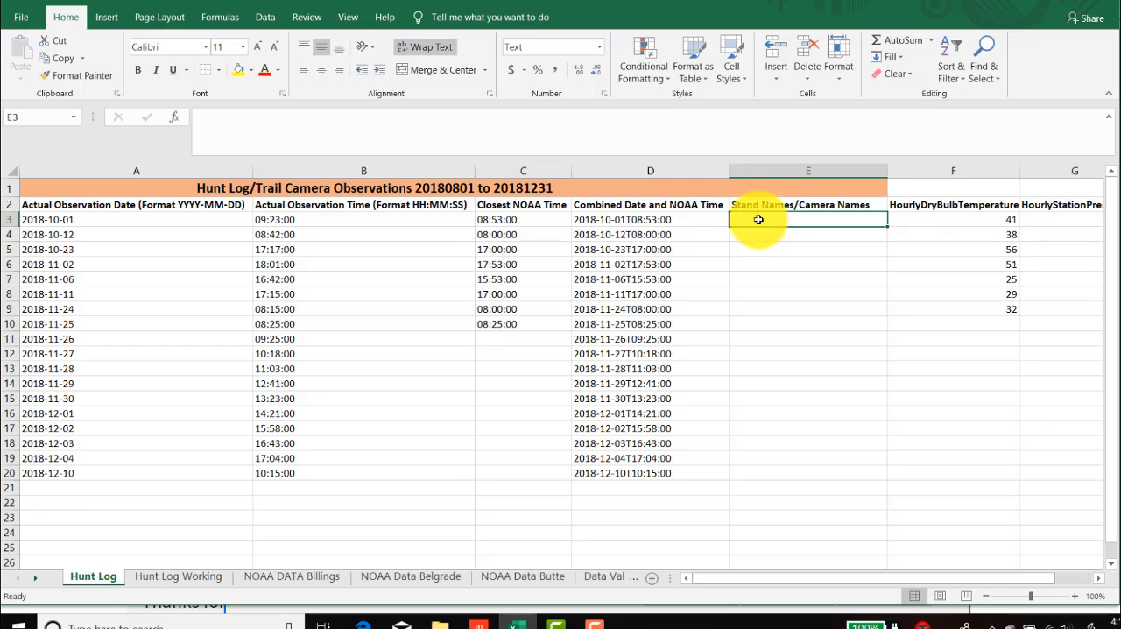
type("Da")
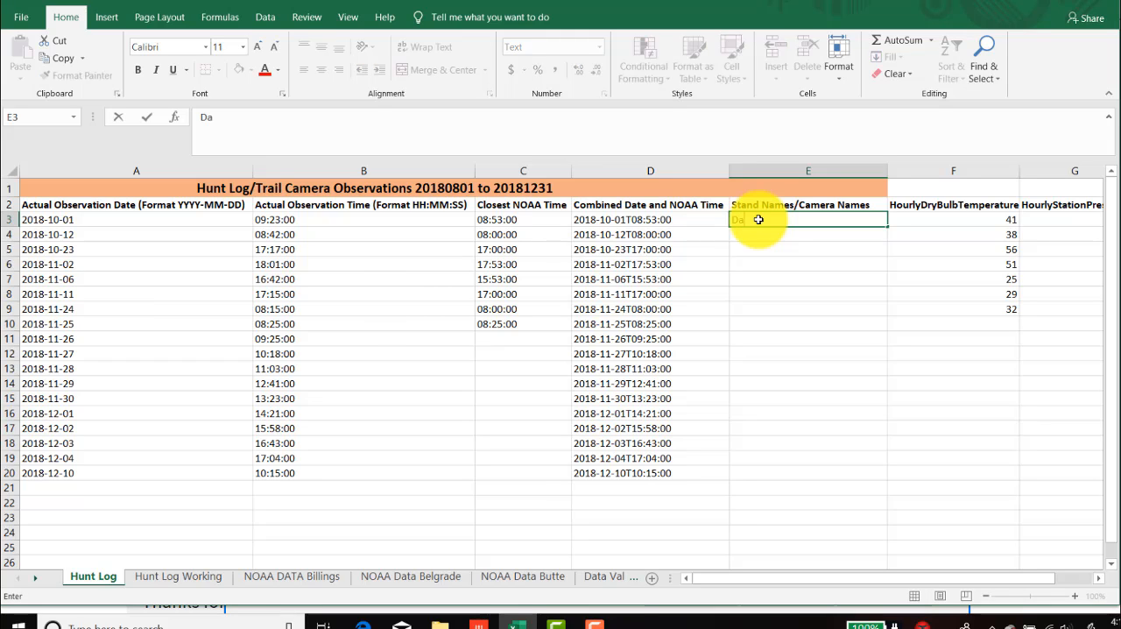
type("n's Place")
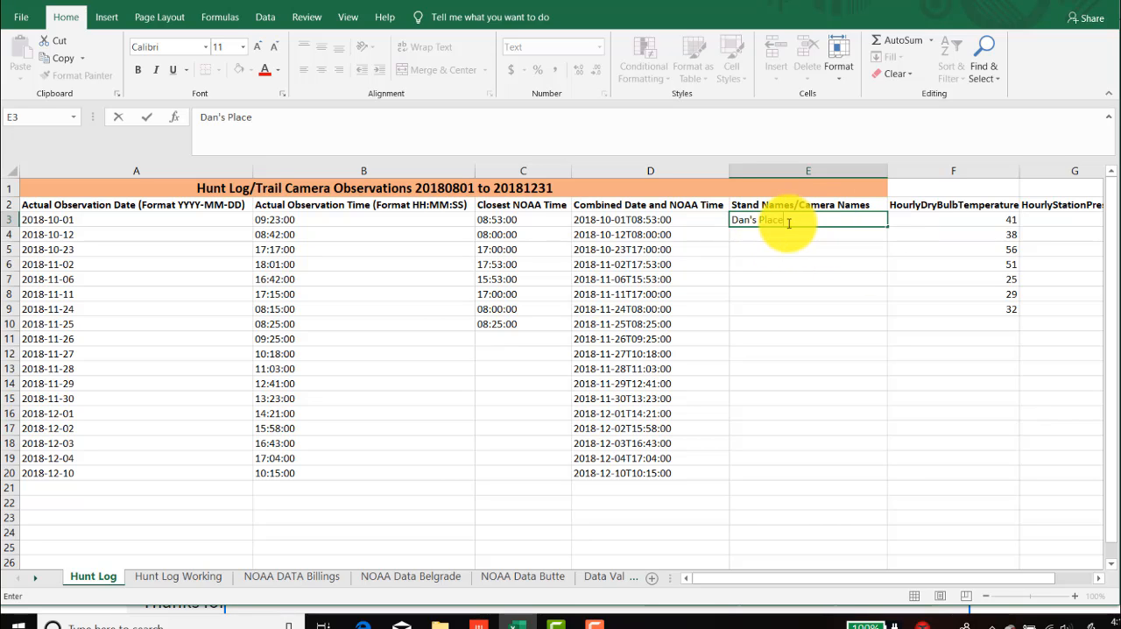
key("Escape")
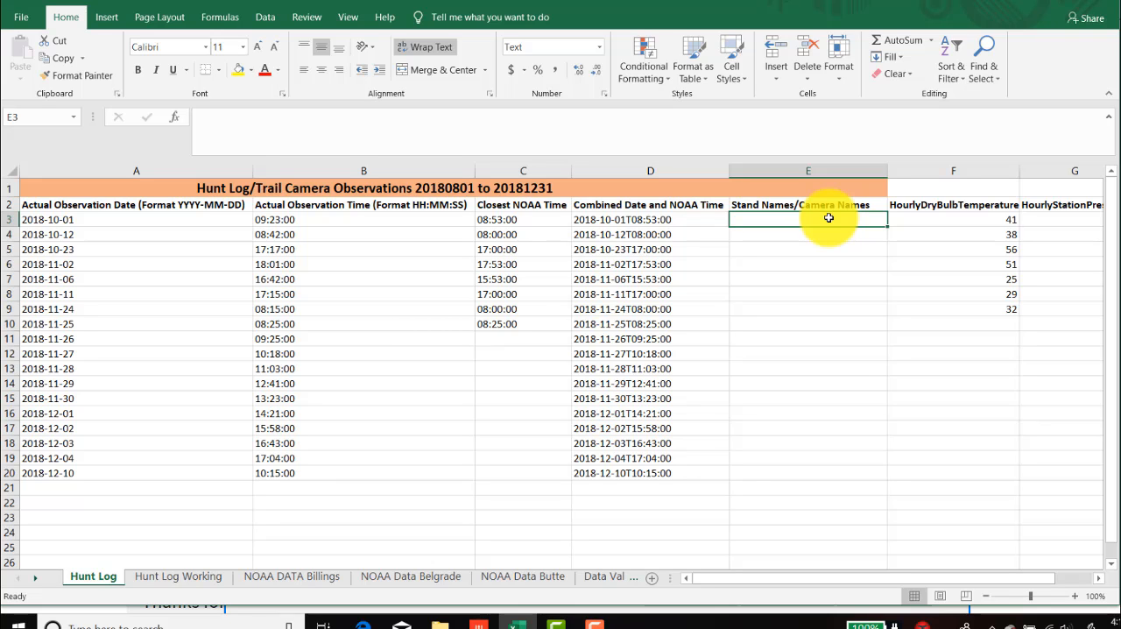
- Apply list data validation to the Stand Names/Camera Names column from E3 down, with source ='Data Validation'!$C$2:$C$11
left_click_drag(829, 218, 816, 518)
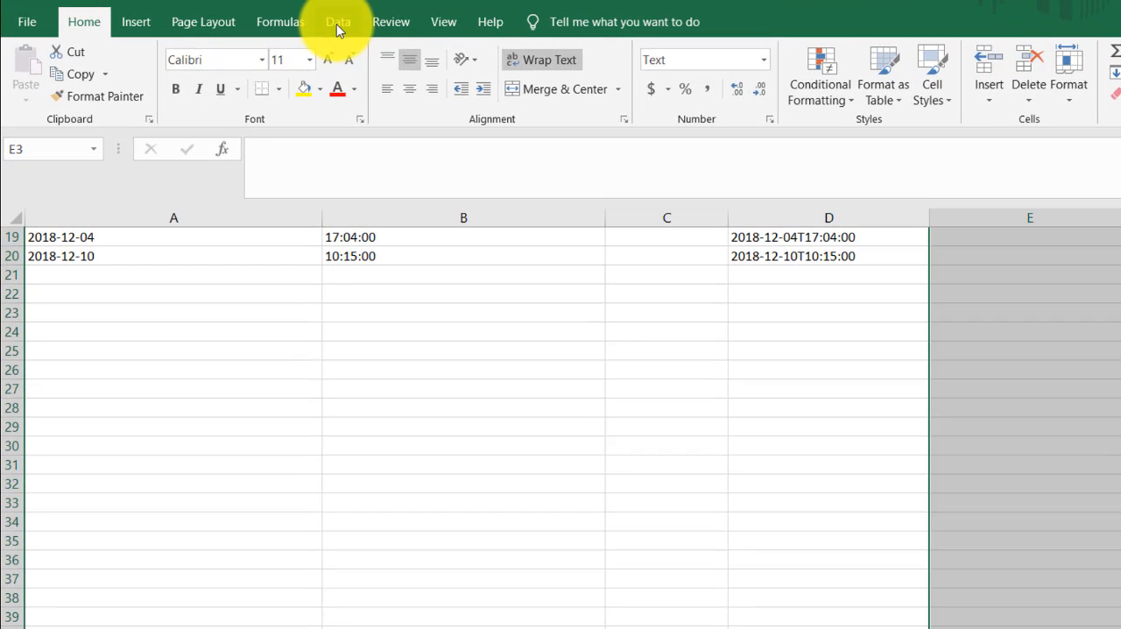
left_click(266, 22)
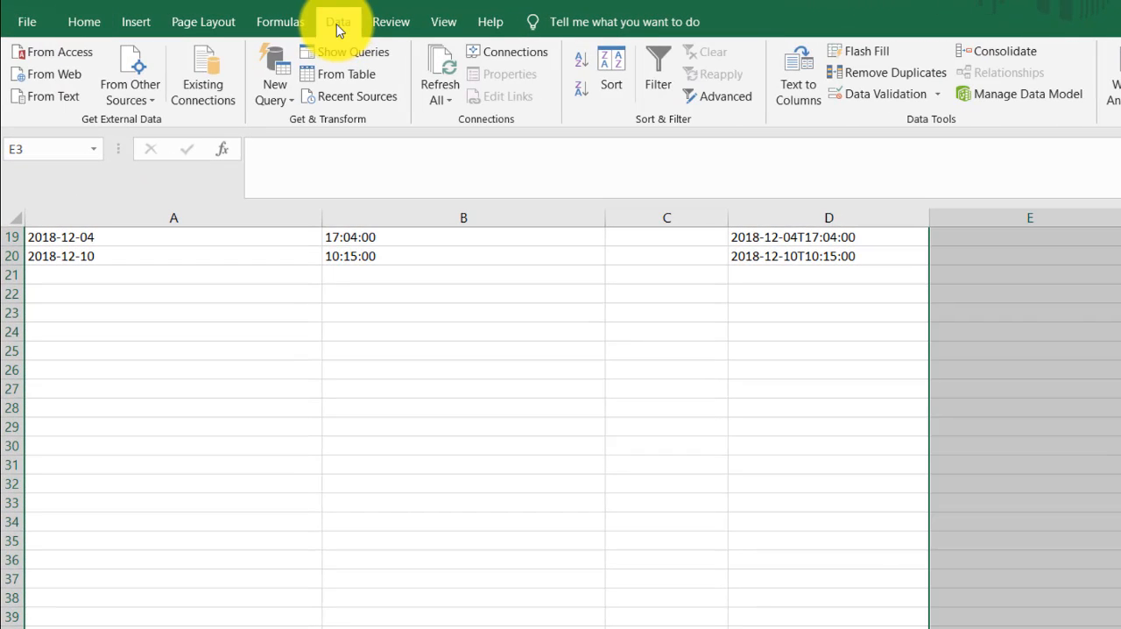
left_click(879, 96)
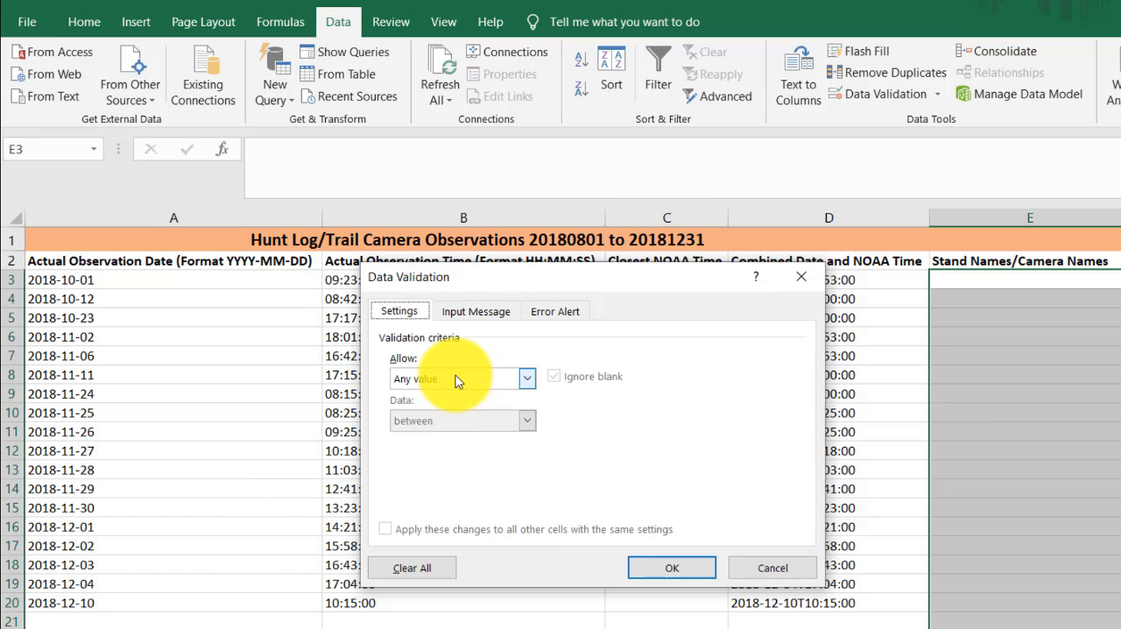
left_click(530, 382)
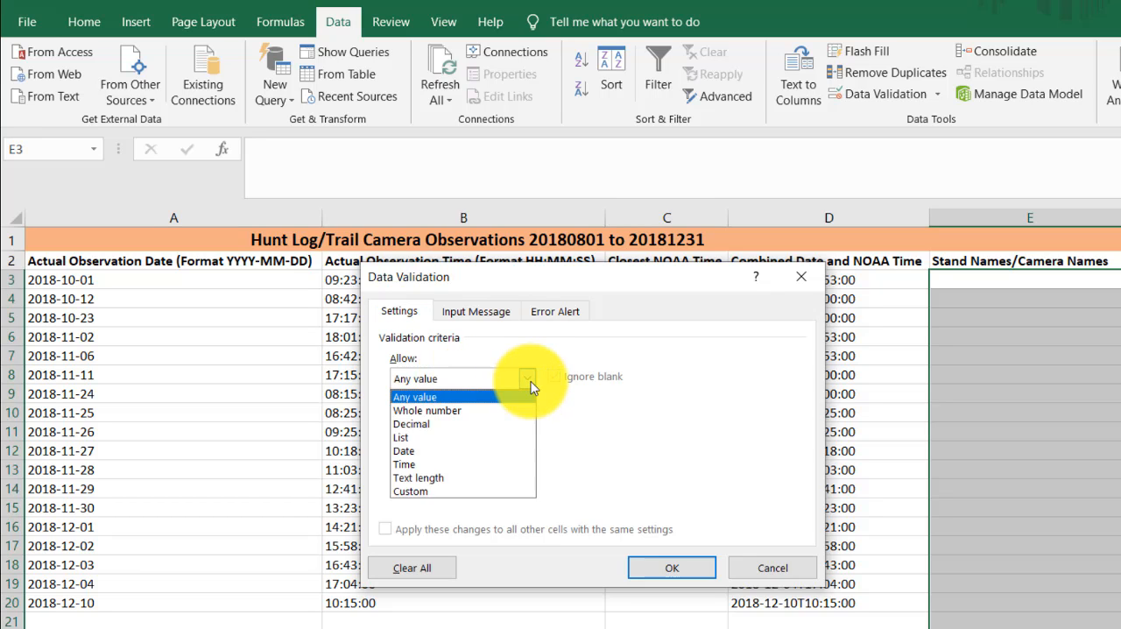
left_click(464, 444)
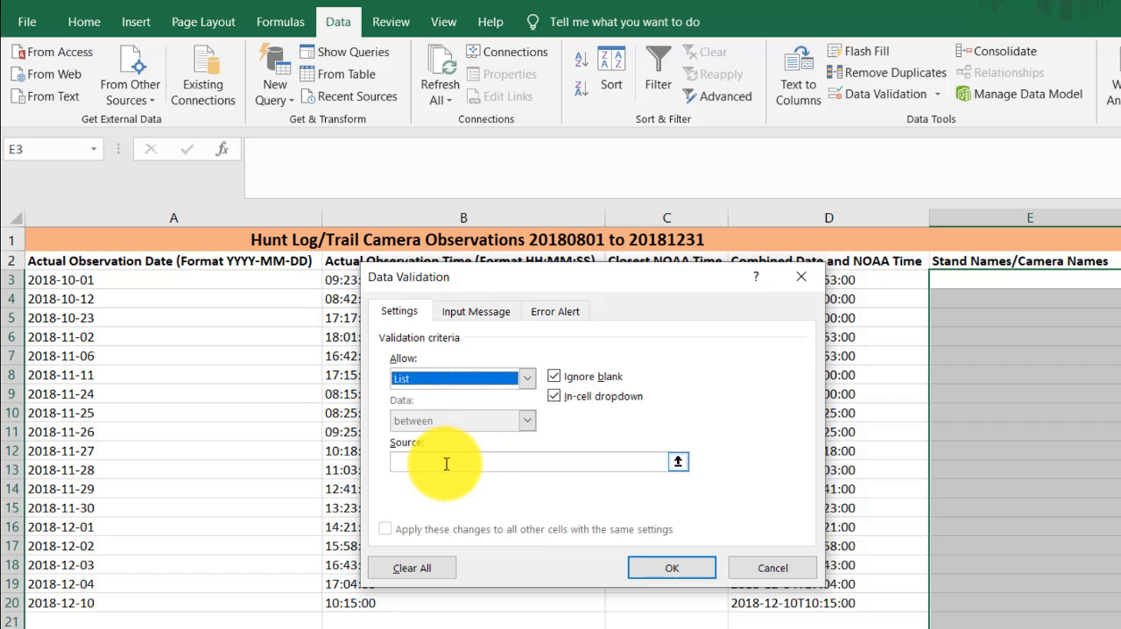
left_click(446, 464)
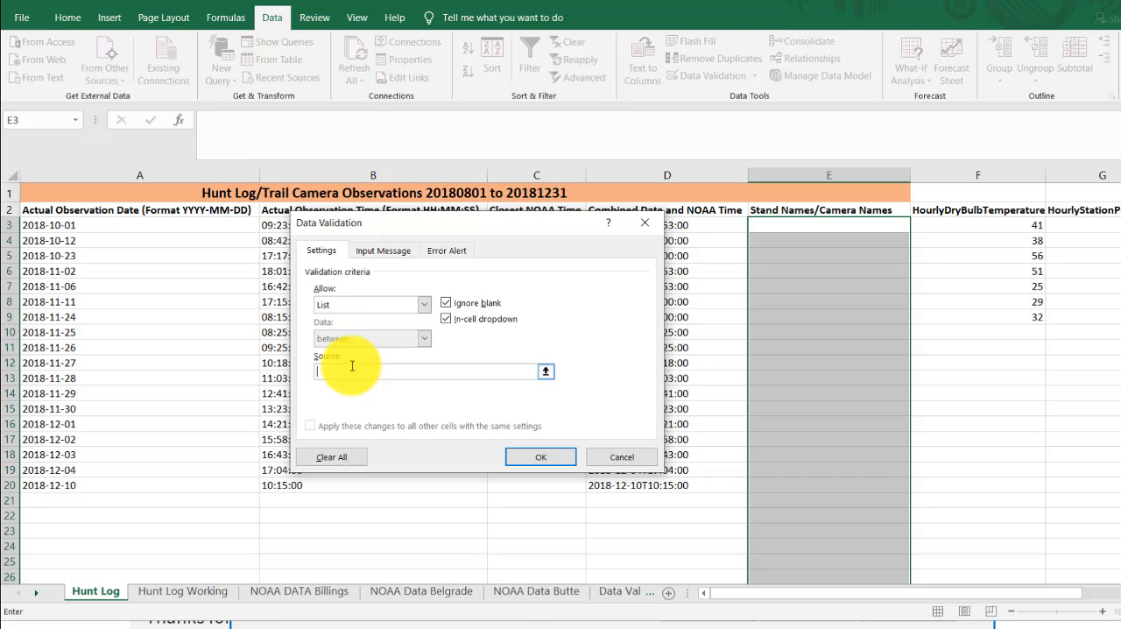
left_click(608, 595)
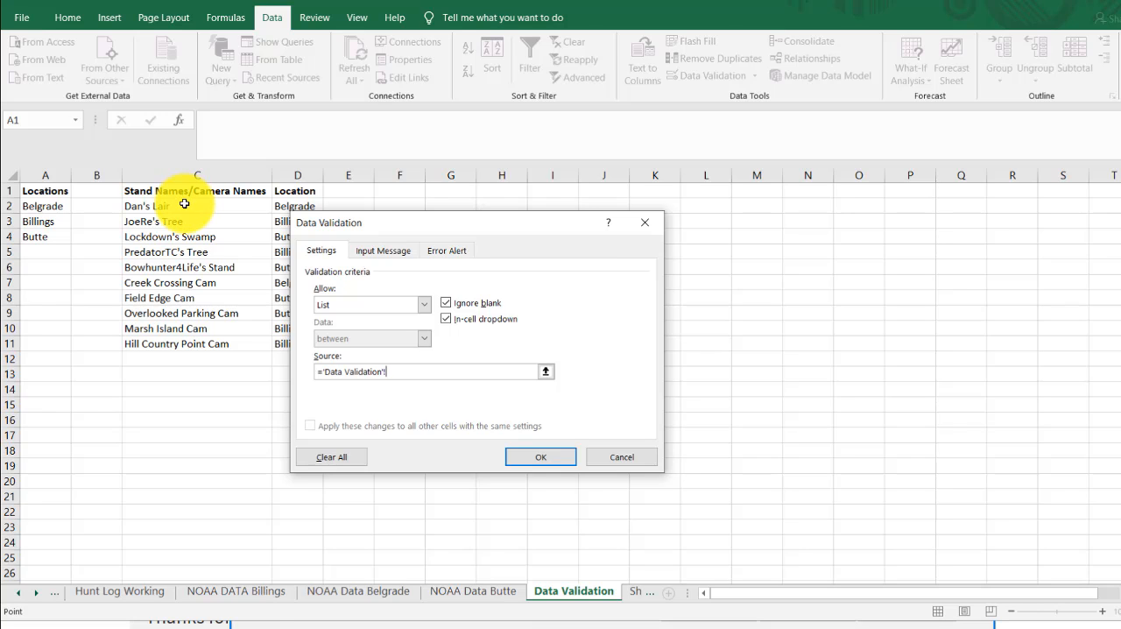
left_click_drag(185, 205, 179, 347)
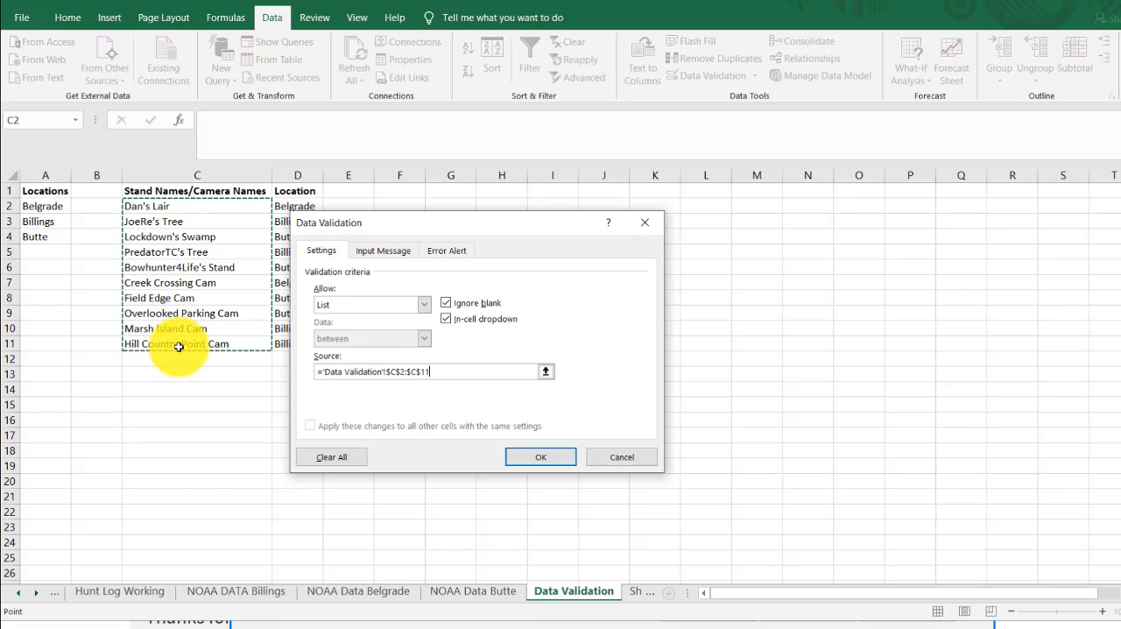
left_click(528, 459)
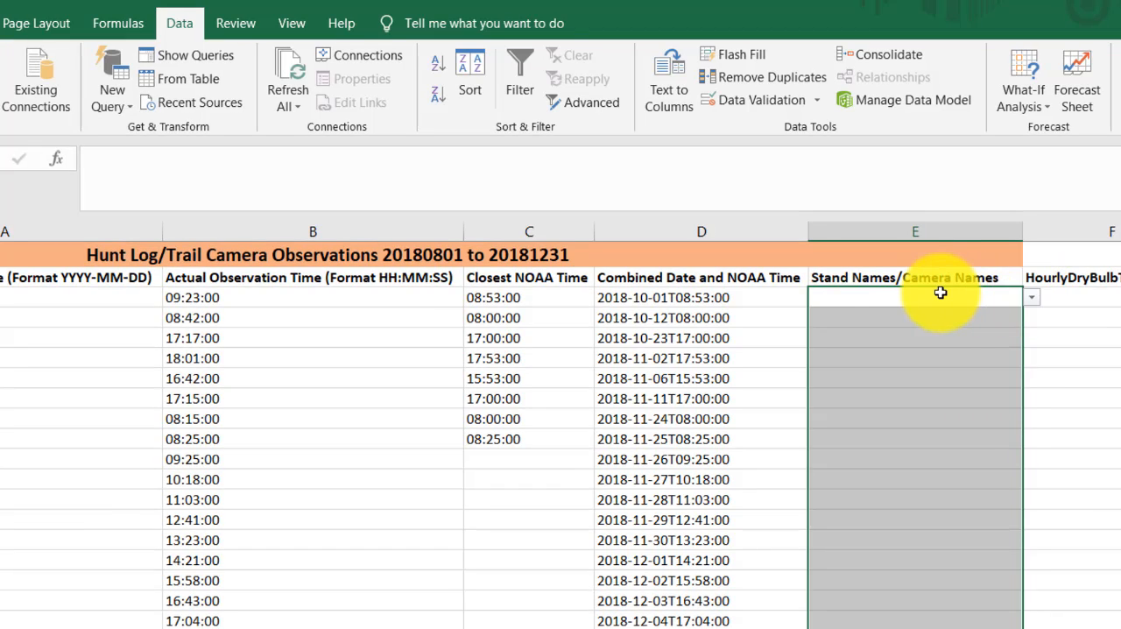
- Choose Dan's Lair from the validation list in E3, and change the choice to Field Edge Cam
left_click(941, 295)
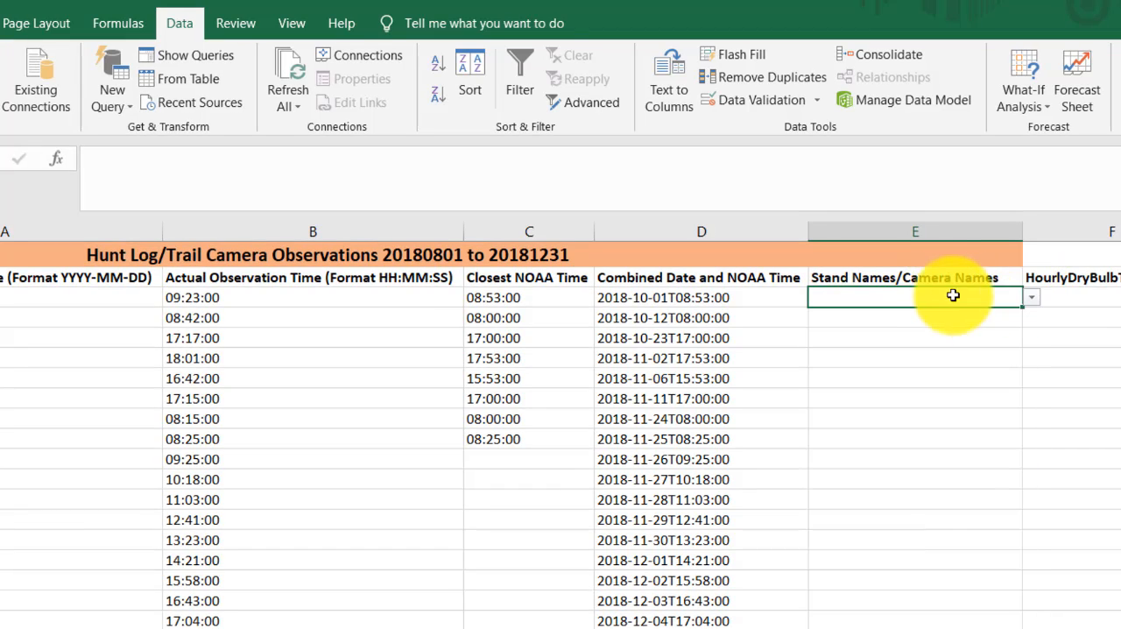
left_click(1031, 298)
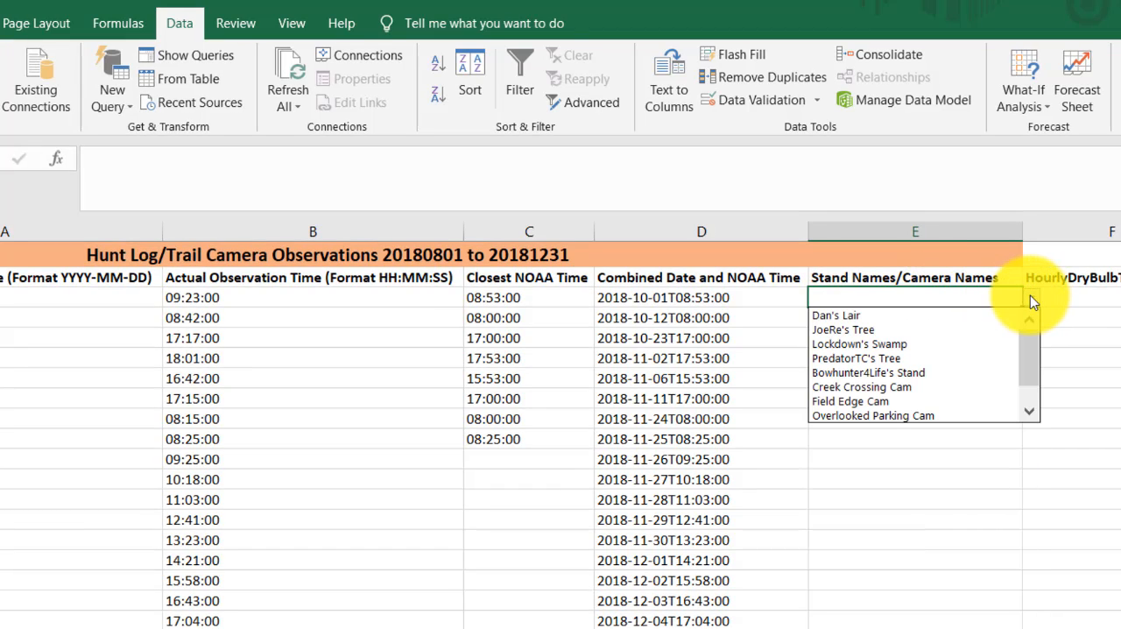
left_click(889, 319)
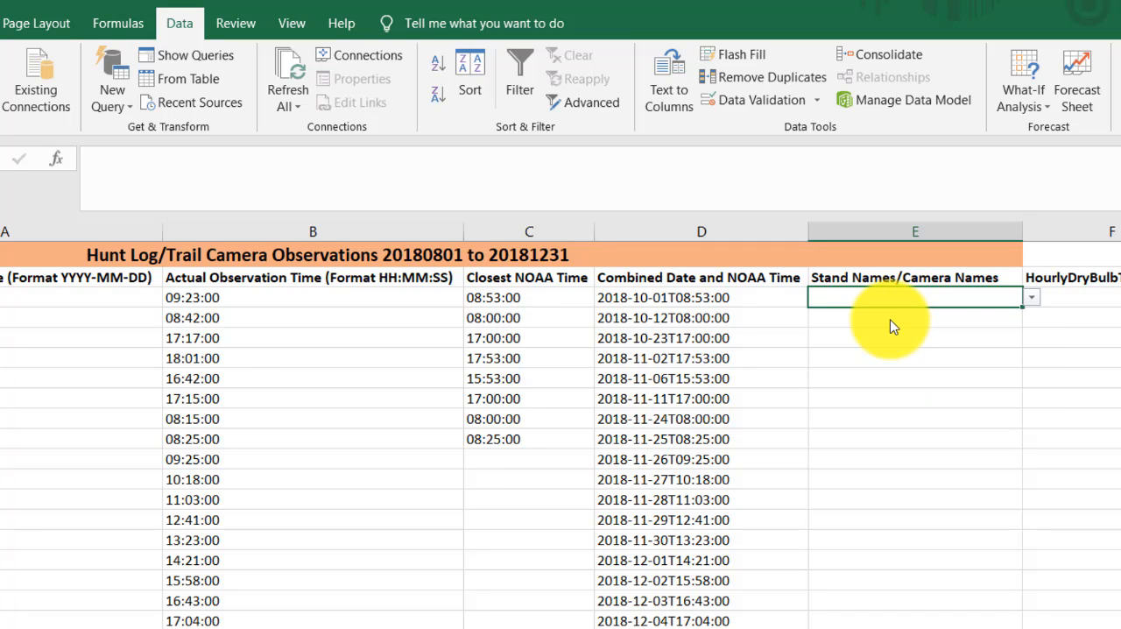
left_click(1031, 298)
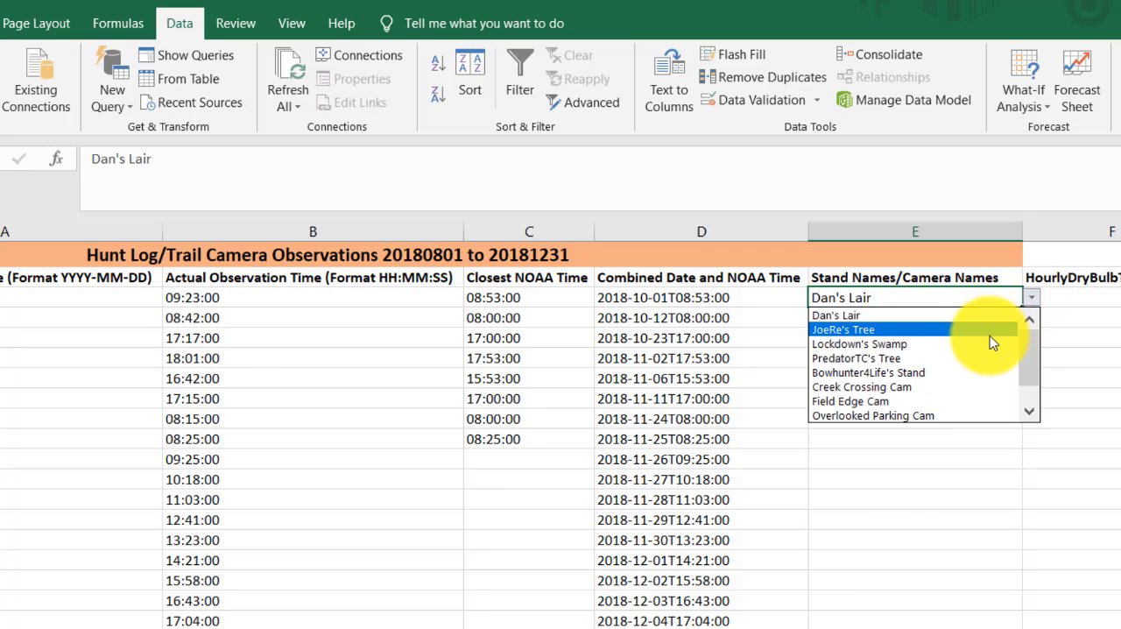
left_click(934, 400)
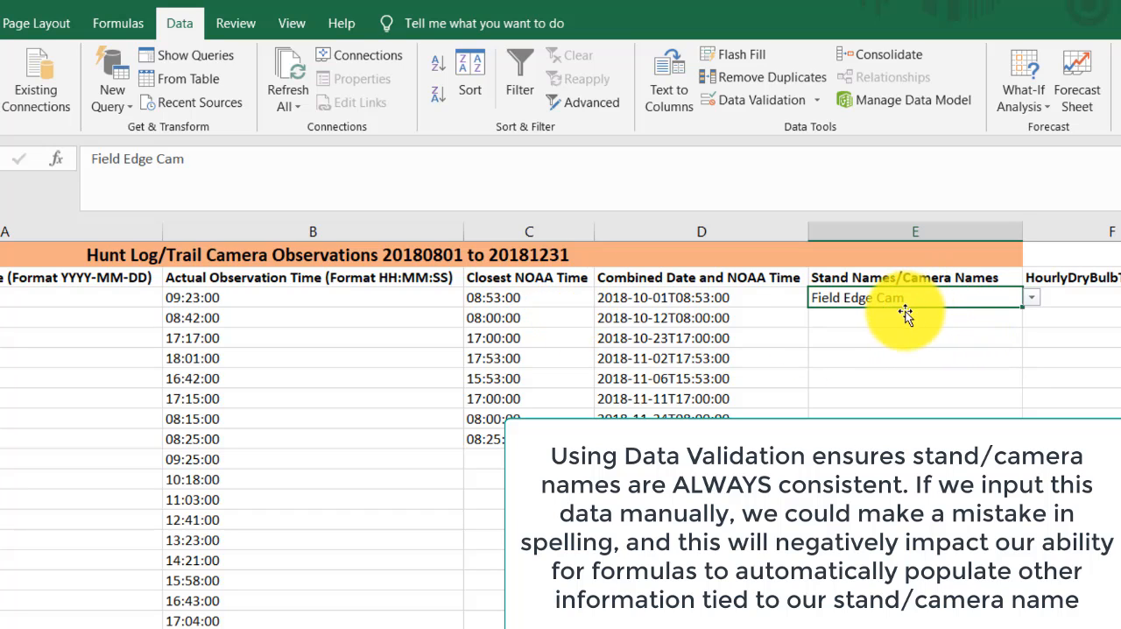
- Copy the Field Edge Cam entry from E3 into cells E4 through E10
key("ctrl+c")
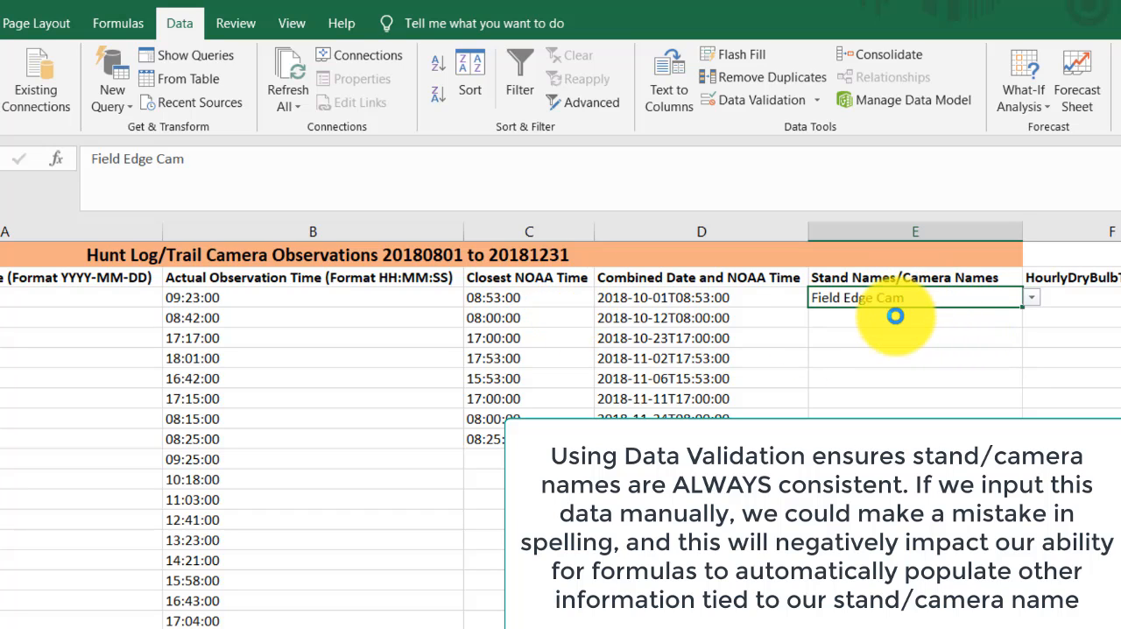
left_click(882, 318)
key("ctrl+v")
left_click(868, 338)
key("ctrl+v")
left_click(870, 359)
key("ctrl+v")
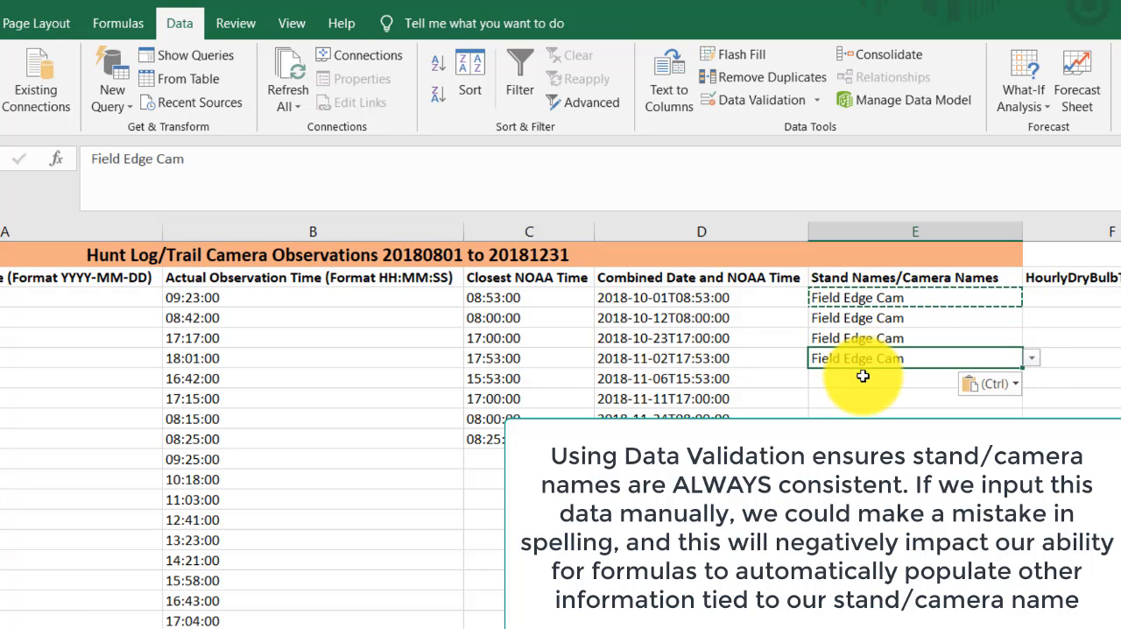
left_click(859, 378)
key("ctrl+v")
left_click(854, 399)
key("ctrl+v")
left_click(841, 413)
key("ctrl+v")
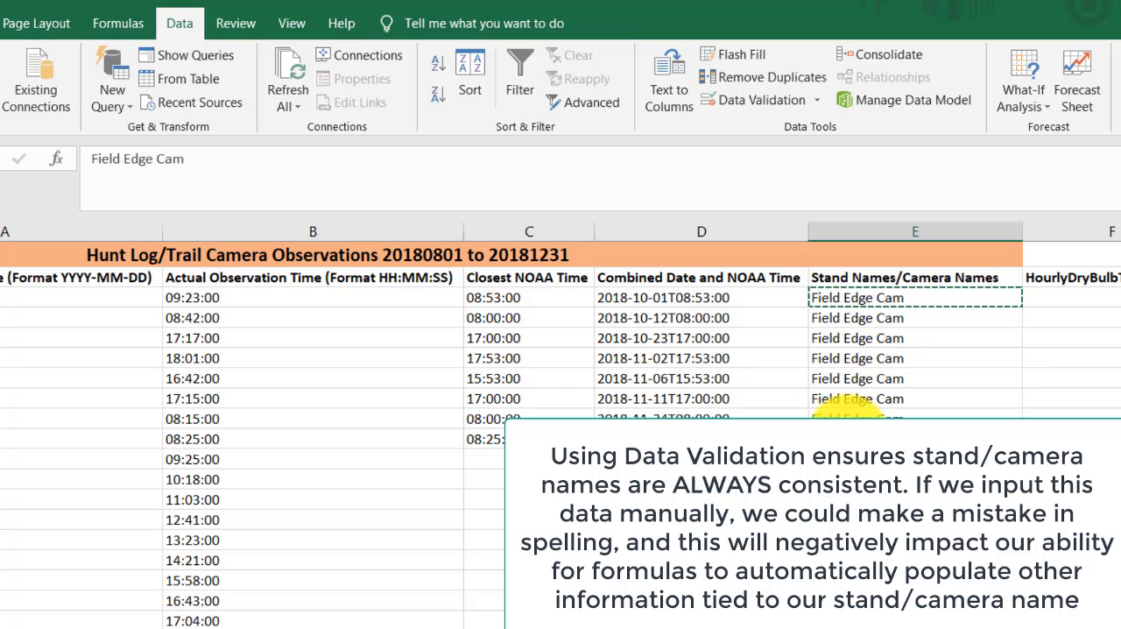
left_click(848, 436)
key("ctrl+v")
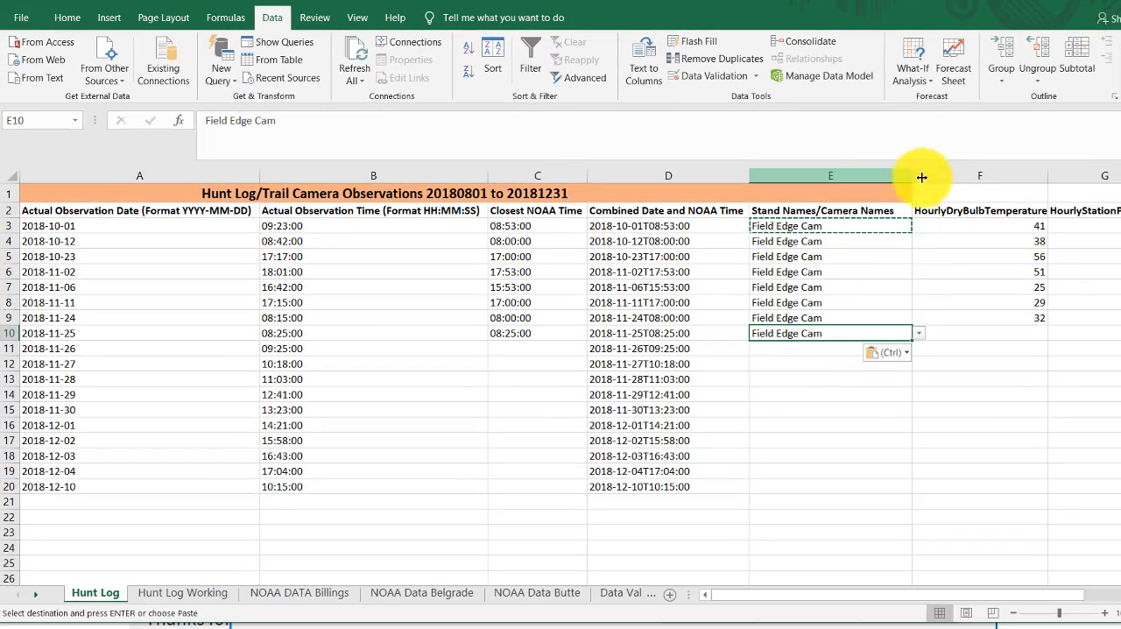
- Insert a blank column F before HourlyDryBulbTemperature and select its header cell F2
right_click(950, 174)
left_click(987, 291)
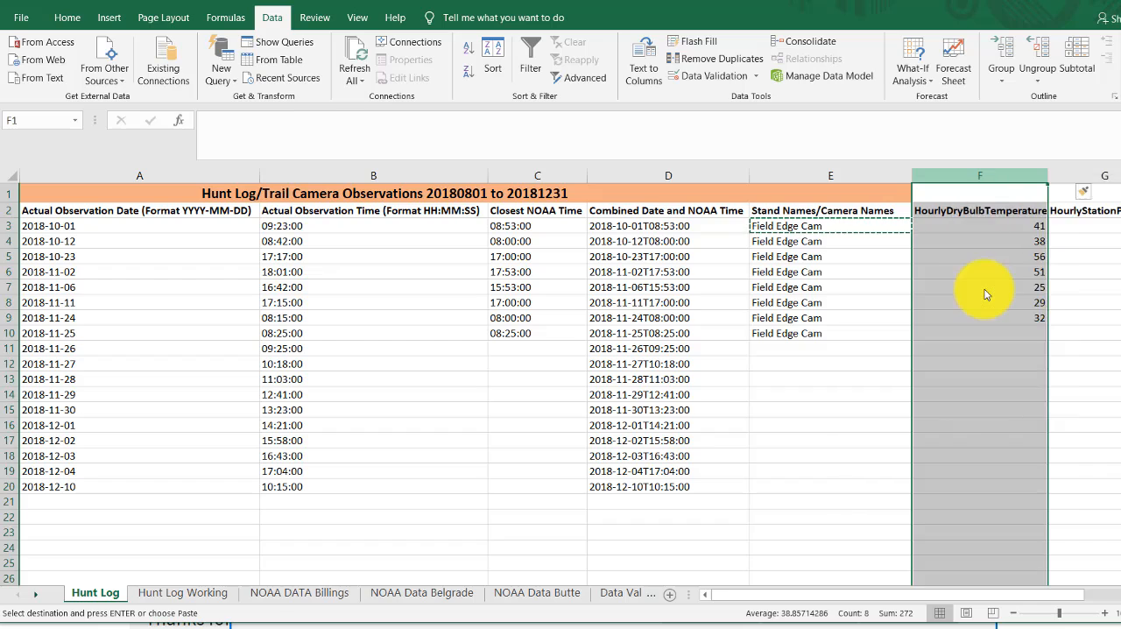
left_click(973, 209)
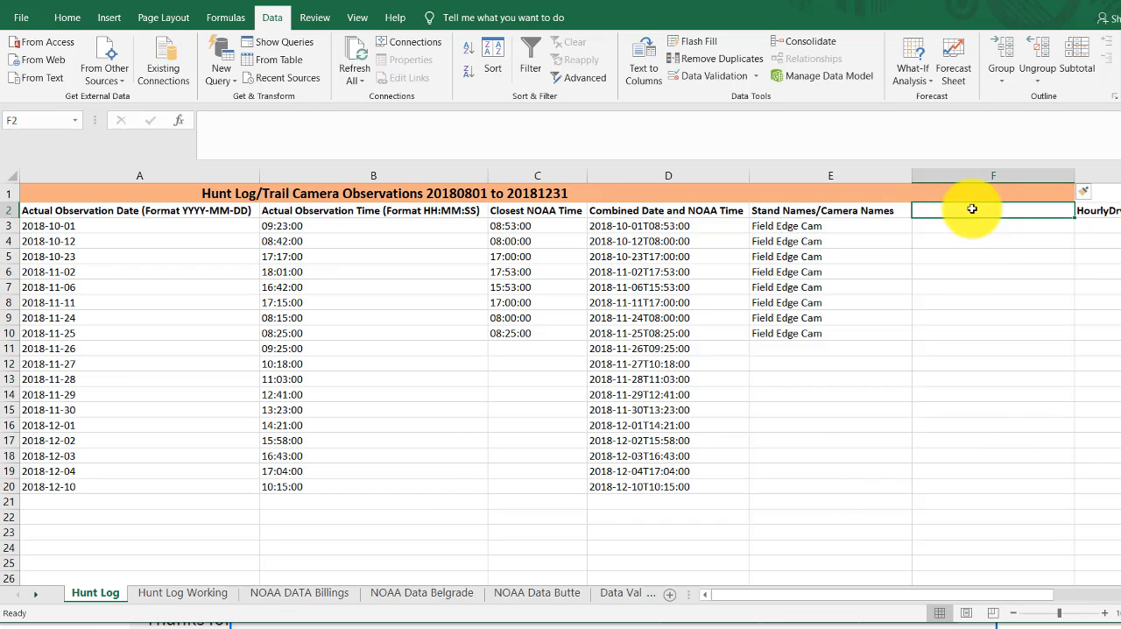
- Copy the Location header from D1 of the Data Validation sheet into cell F2 of the Hunt Log sheet
left_click(620, 596)
left_click(620, 596)
left_click(304, 190)
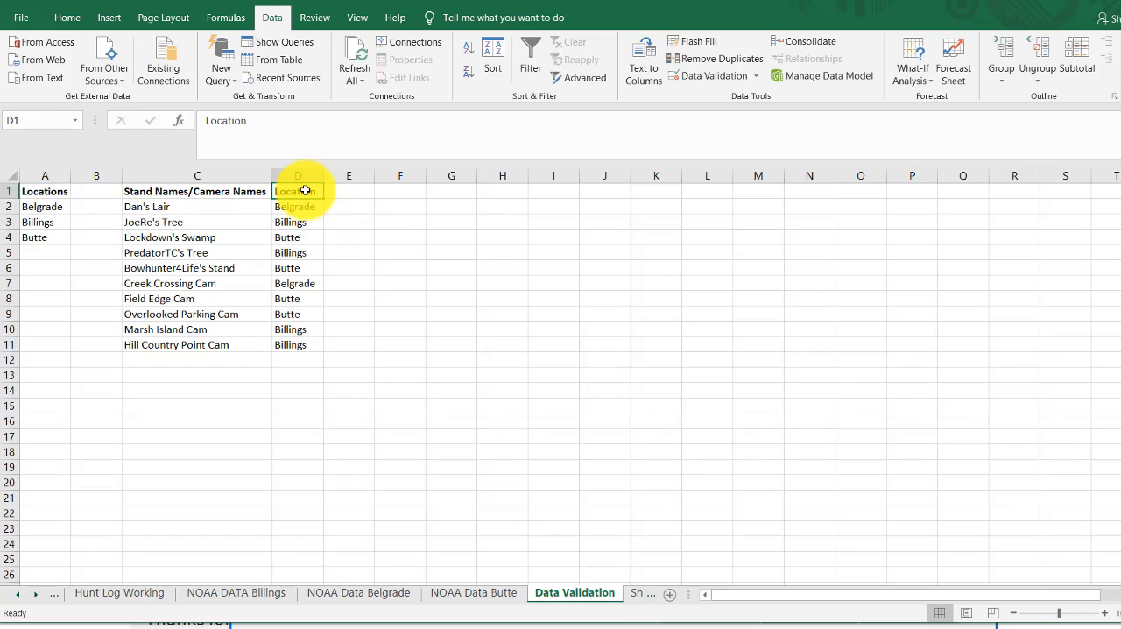
key("ctrl+c")
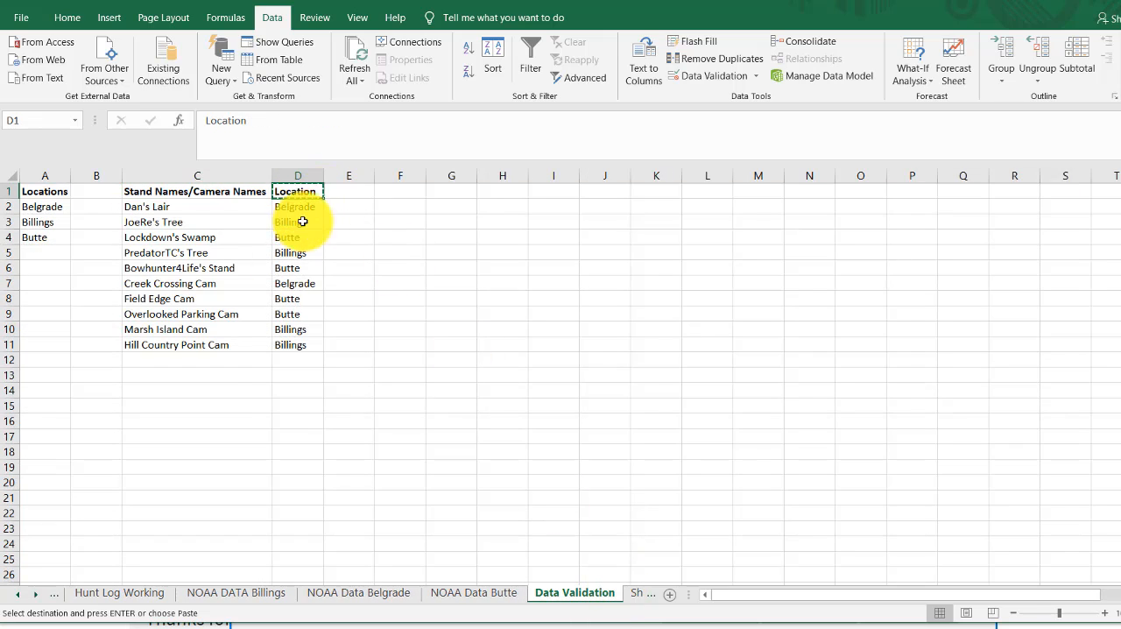
left_click(38, 599)
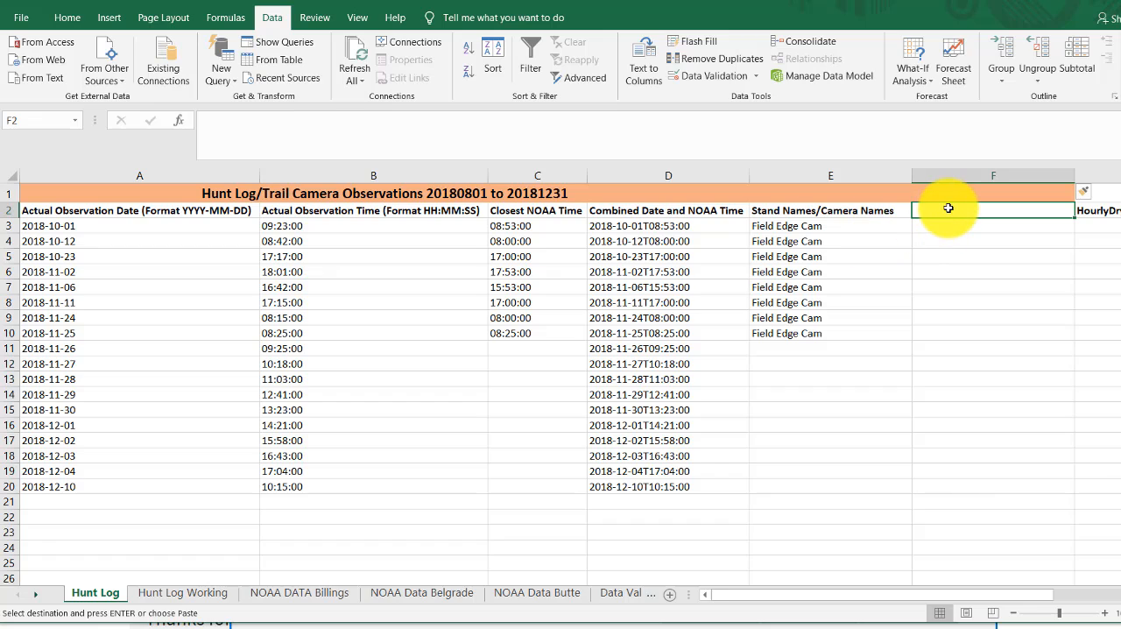
key("ctrl+v")
left_click(948, 227)
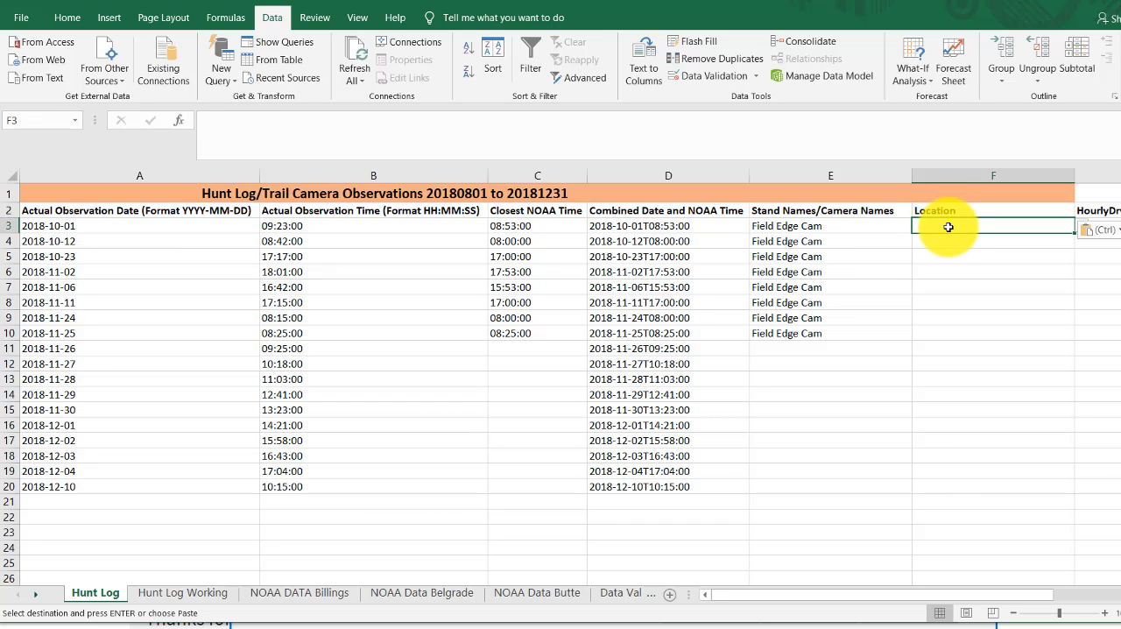
left_click(967, 210)
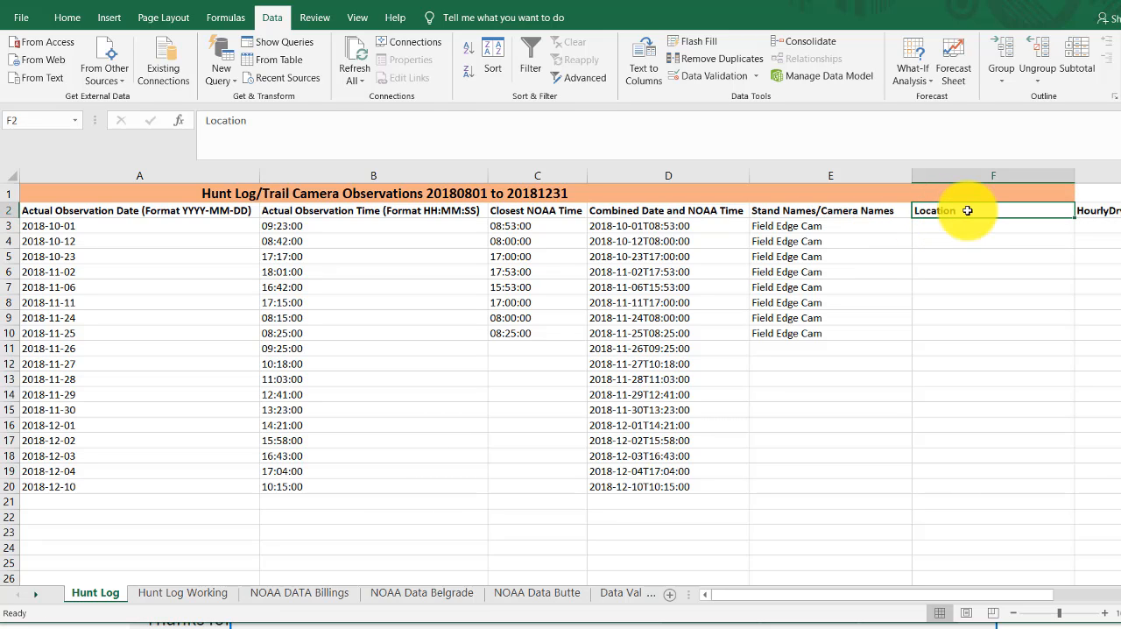
- Begin a VLOOKUP formula in F3 of the Hunt Log sheet with E3 as the lookup value
left_click(965, 230)
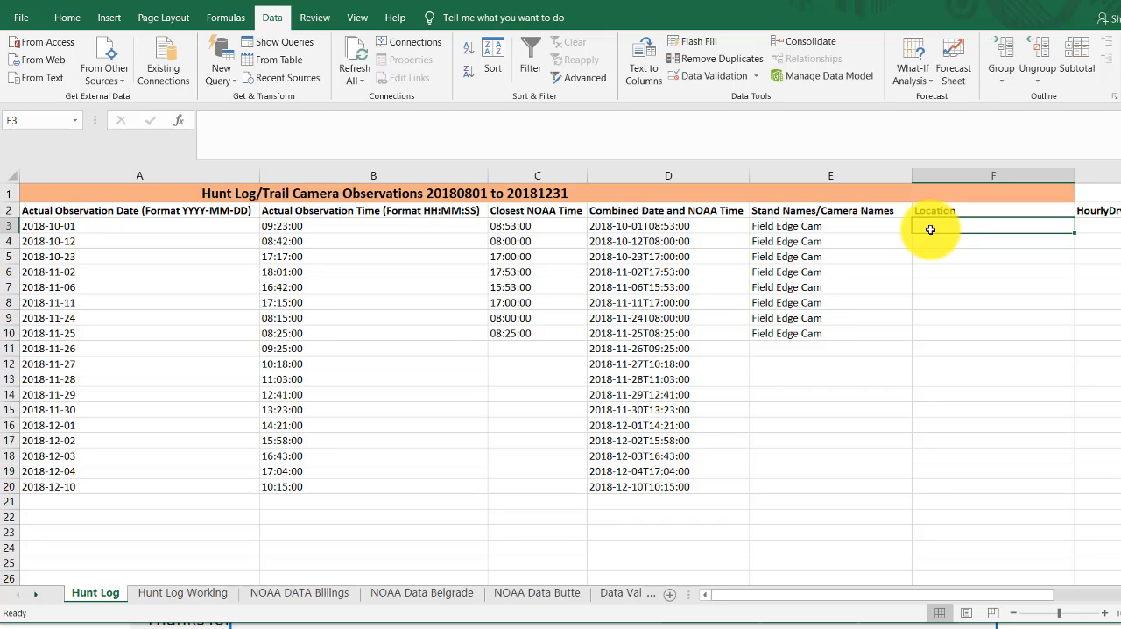
type("=vook")
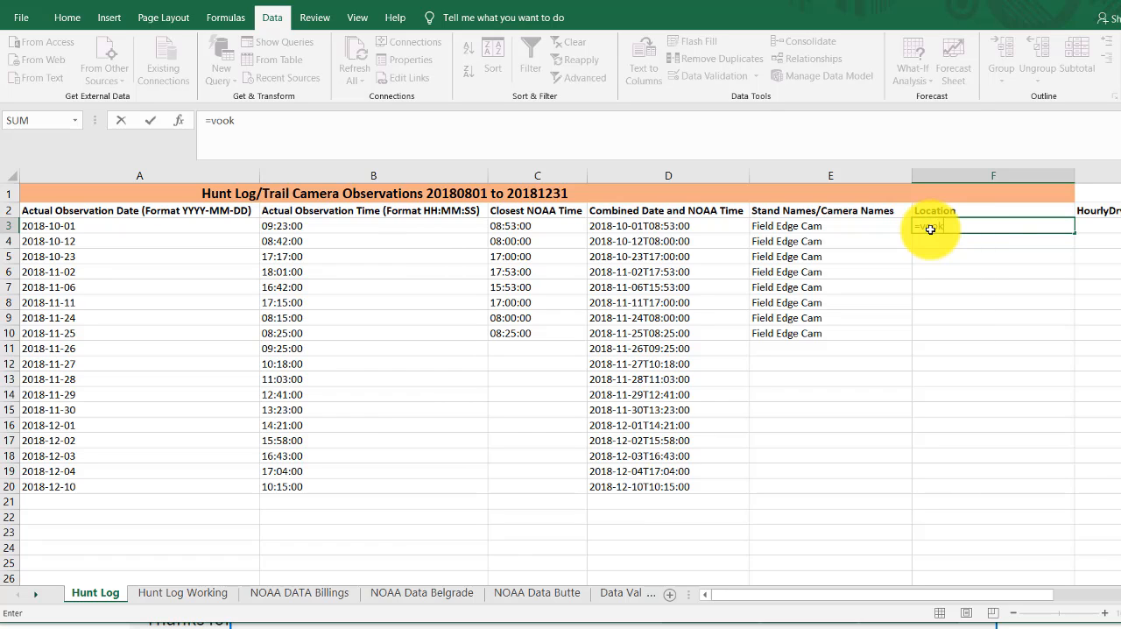
key("BackSpace")
key("BackSpace")
key("BackSpace")
type("l")
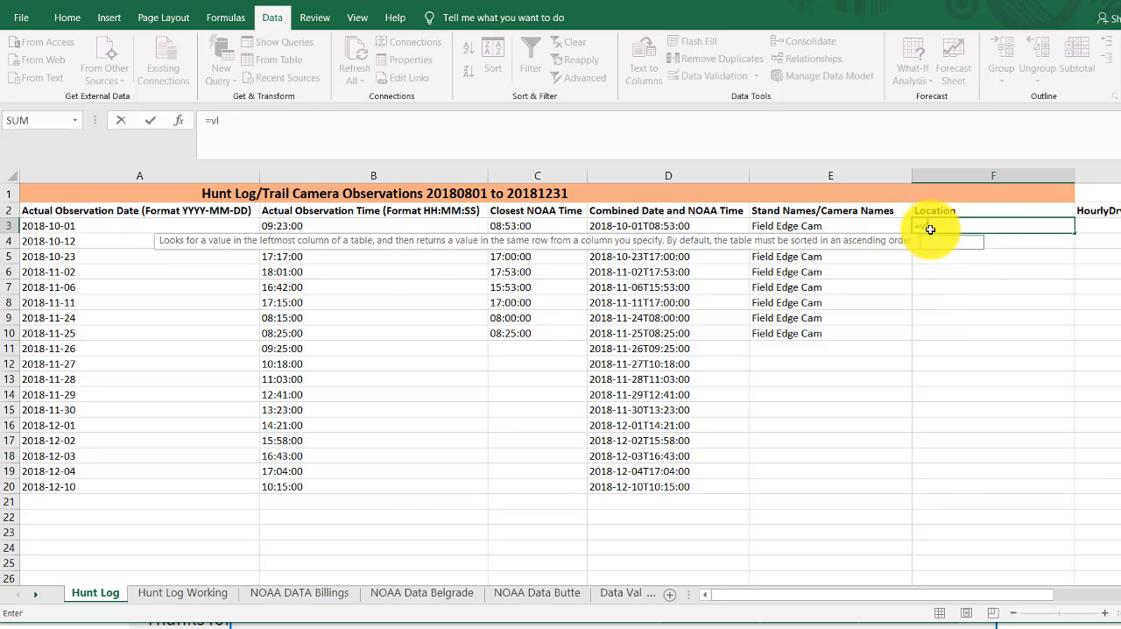
type("ookup(")
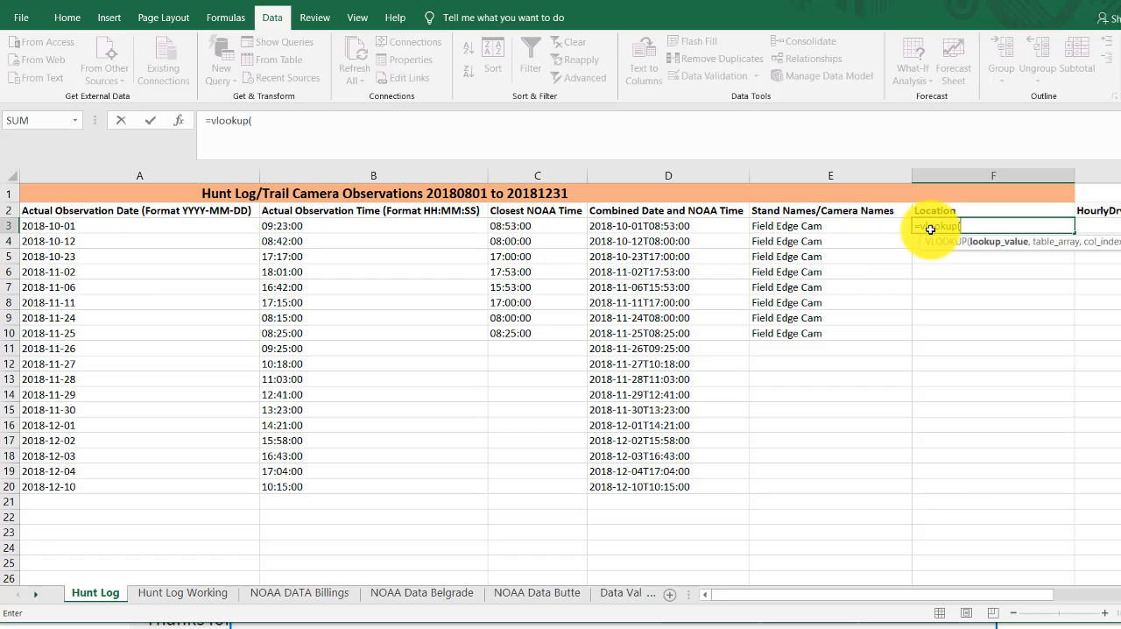
left_click(822, 232)
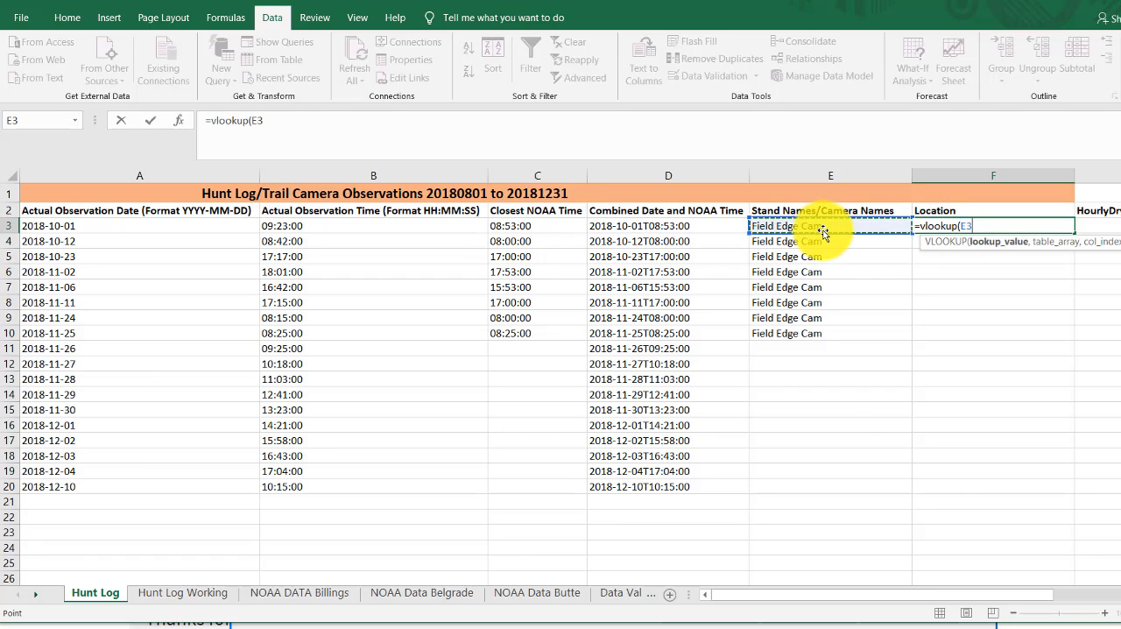
type(",")
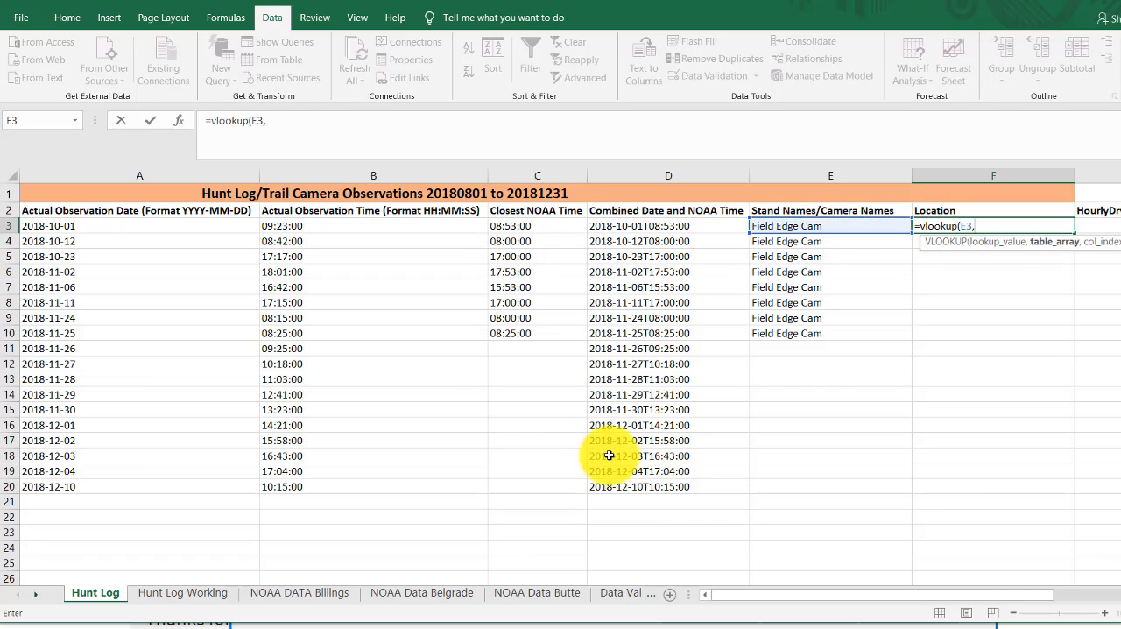
- Complete the VLOOKUP with table array 'Data Validation'!$C$2:$D$11, column index 2 and FALSE for an exact match
left_click(620, 594)
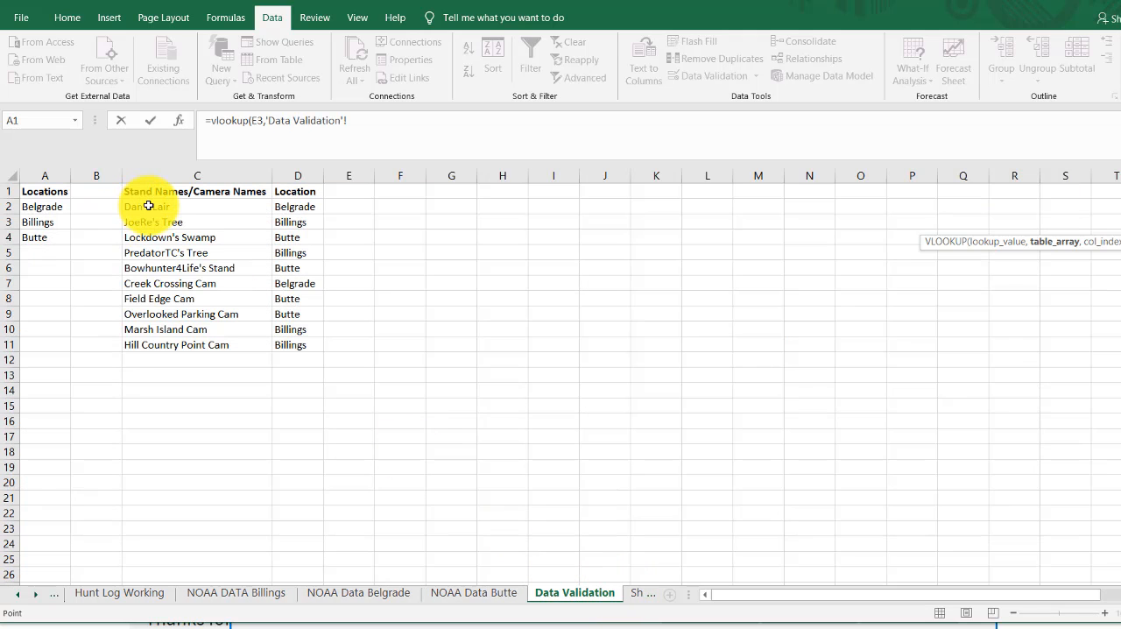
left_click_drag(149, 206, 300, 341)
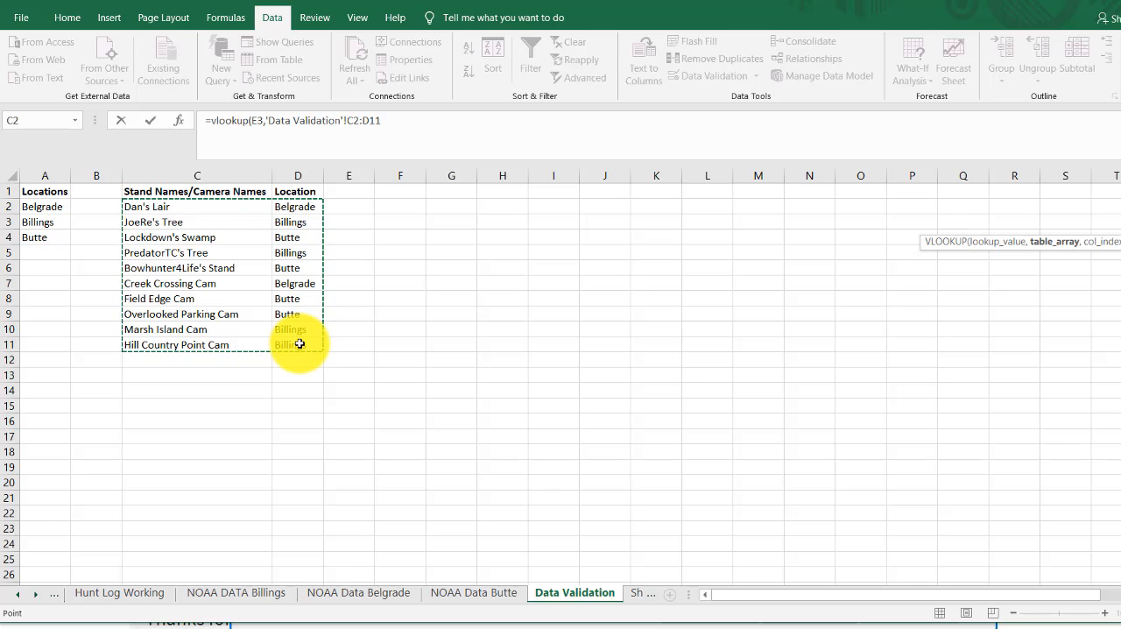
key("F4")
type(",")
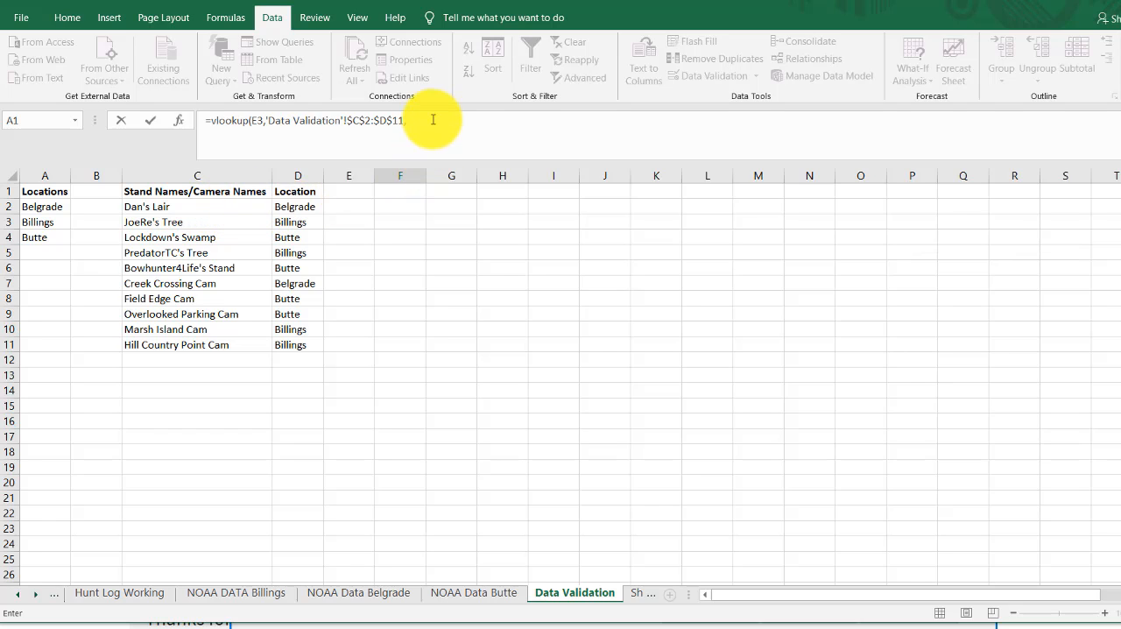
left_click(433, 121)
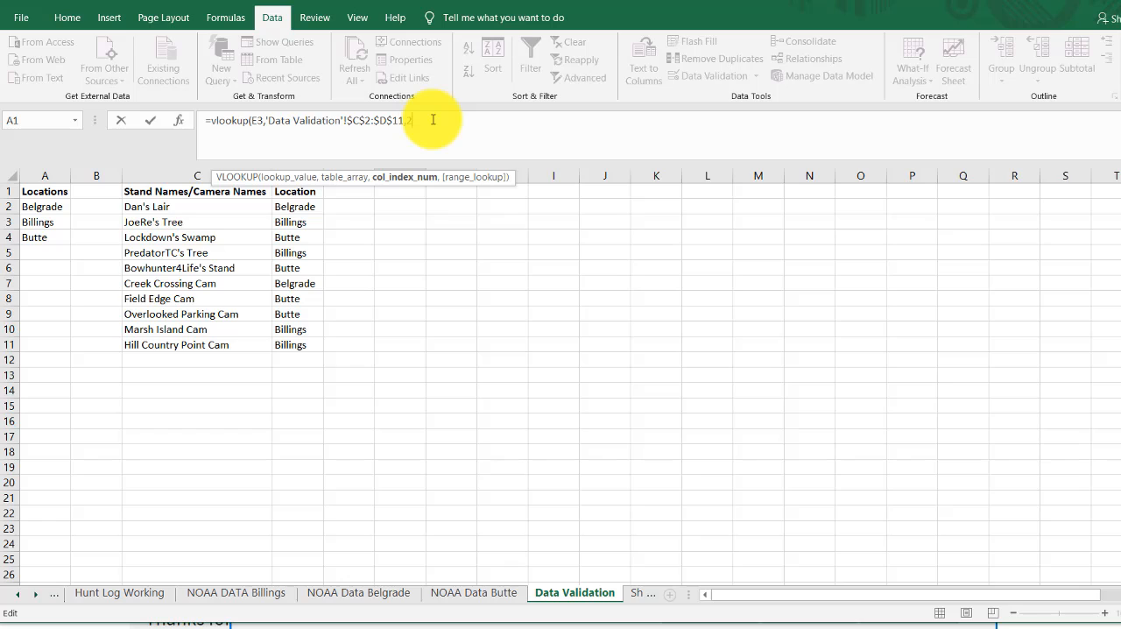
type(",")
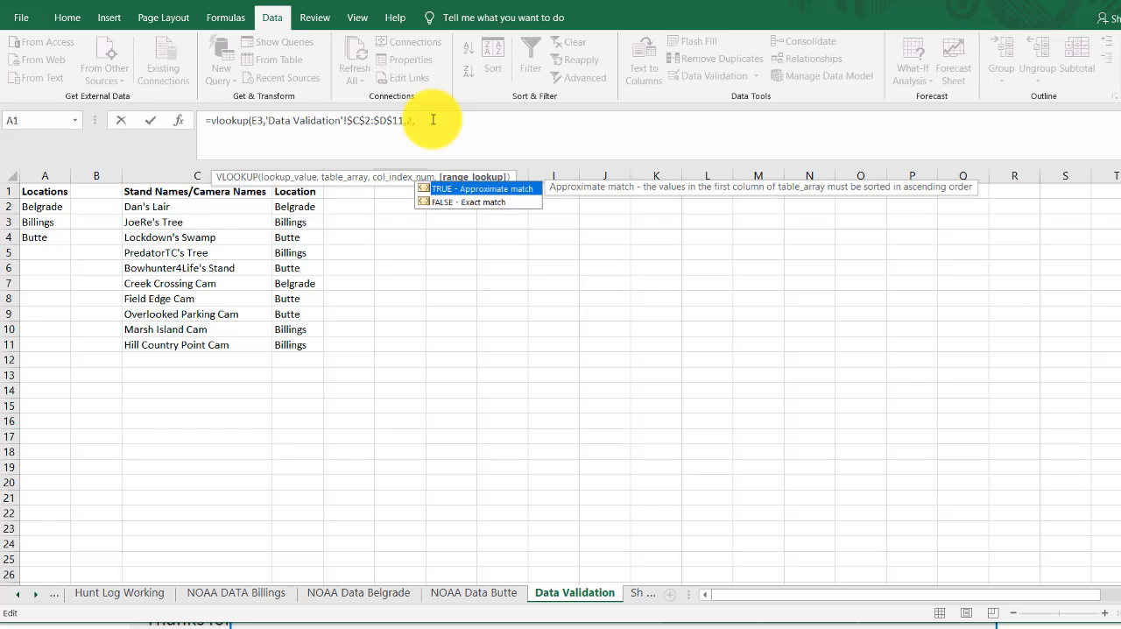
type("false)")
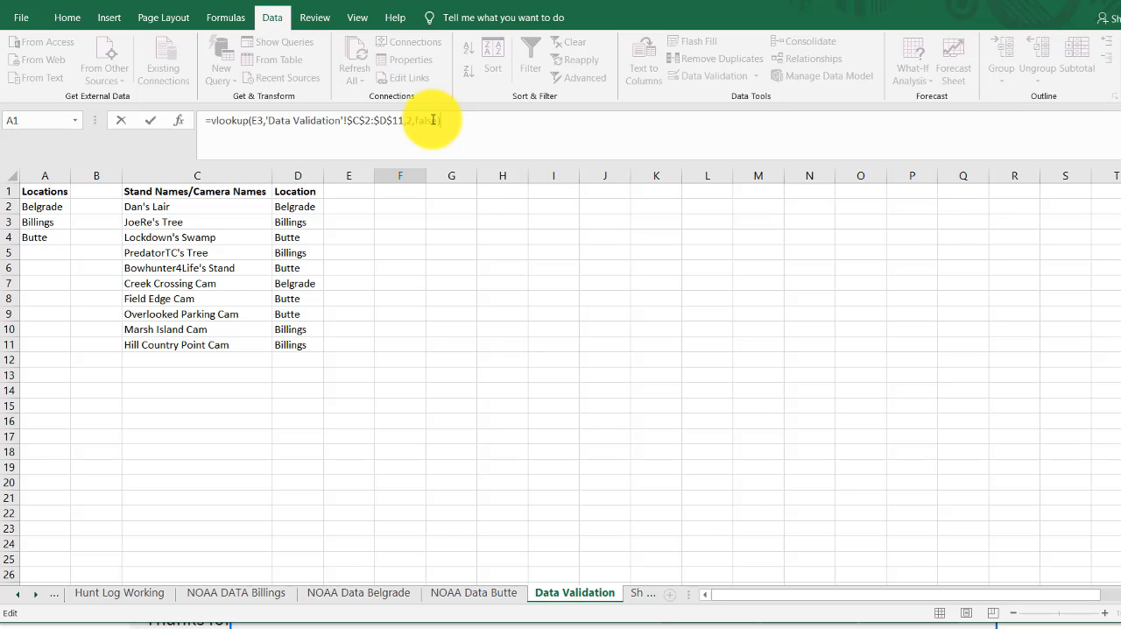
key("Return")
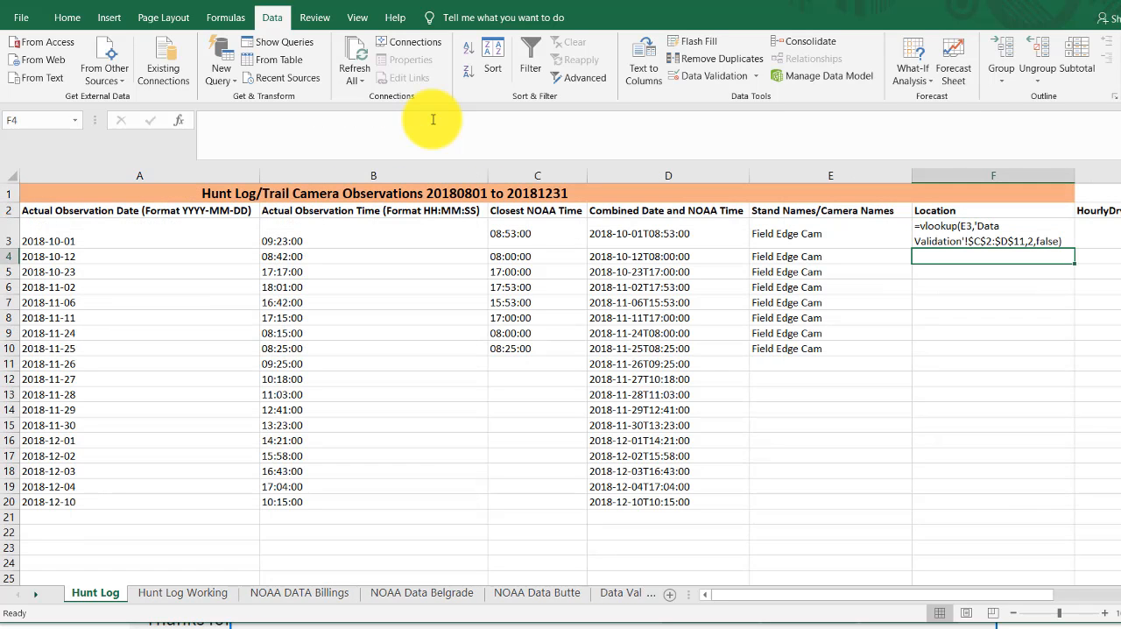
- Change the number format of cells F3 through F22 in the Location column to General
left_click(974, 235)
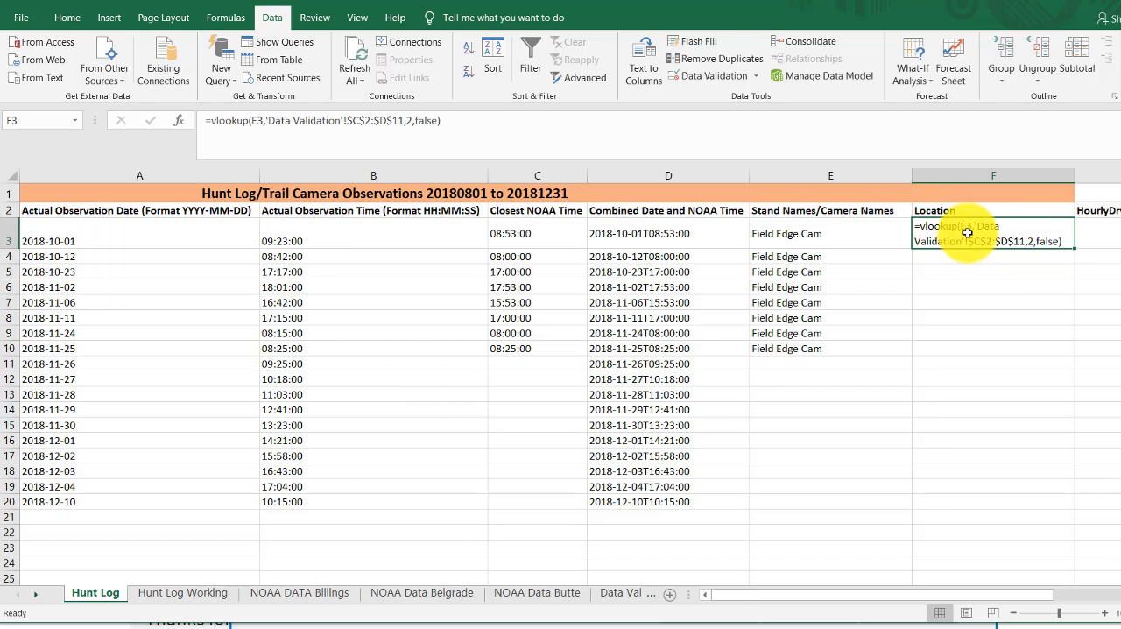
left_click_drag(994, 226, 954, 532)
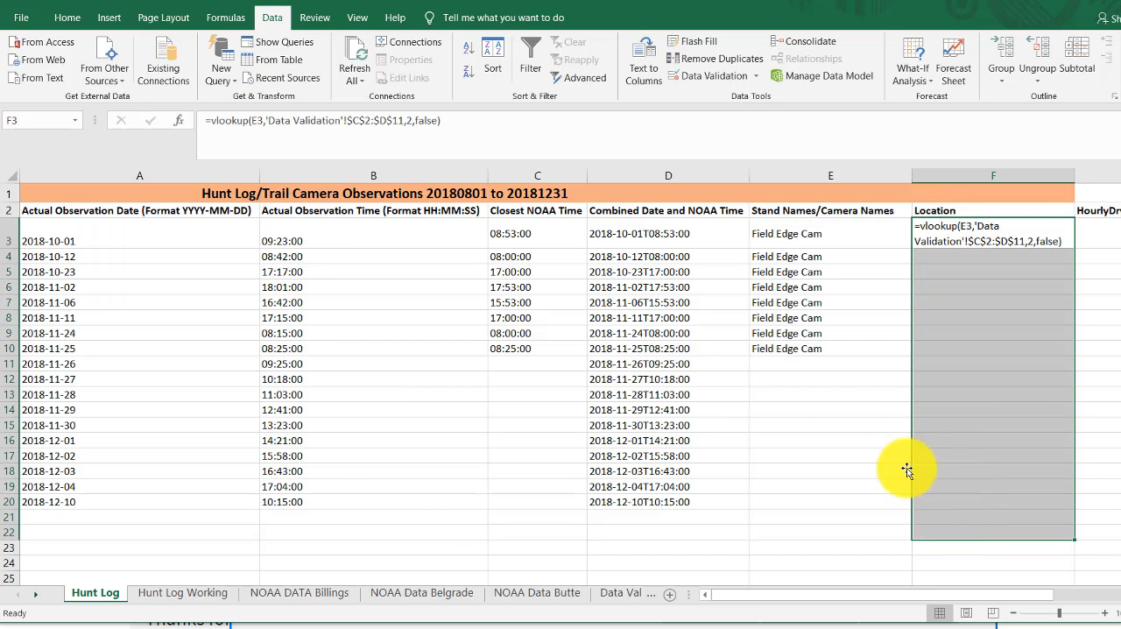
left_click(63, 17)
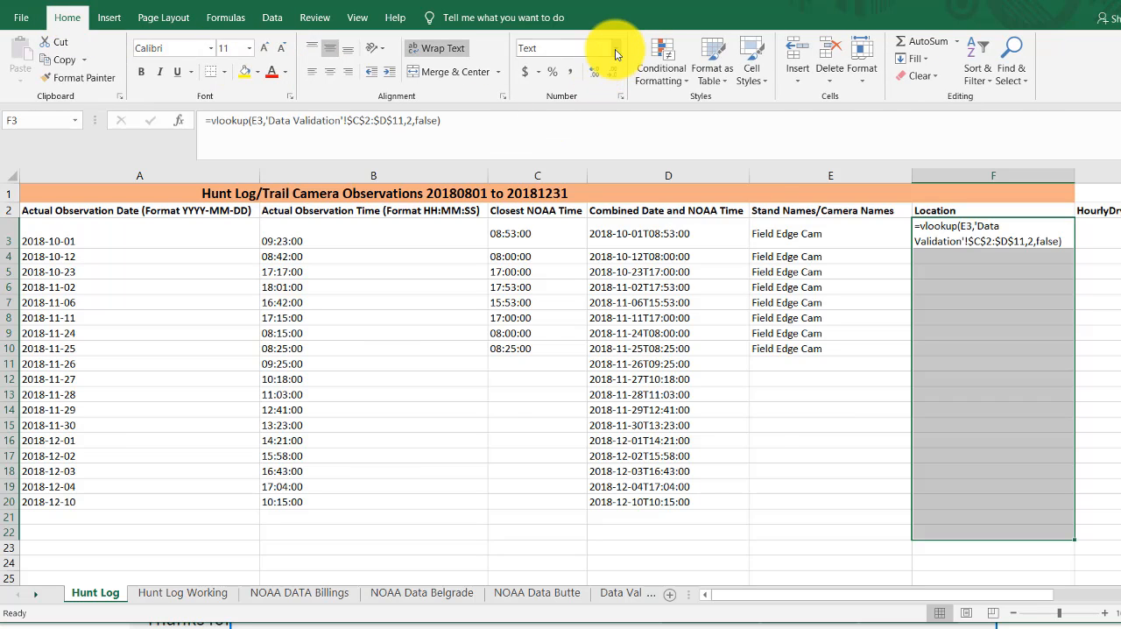
left_click(615, 49)
left_click(589, 74)
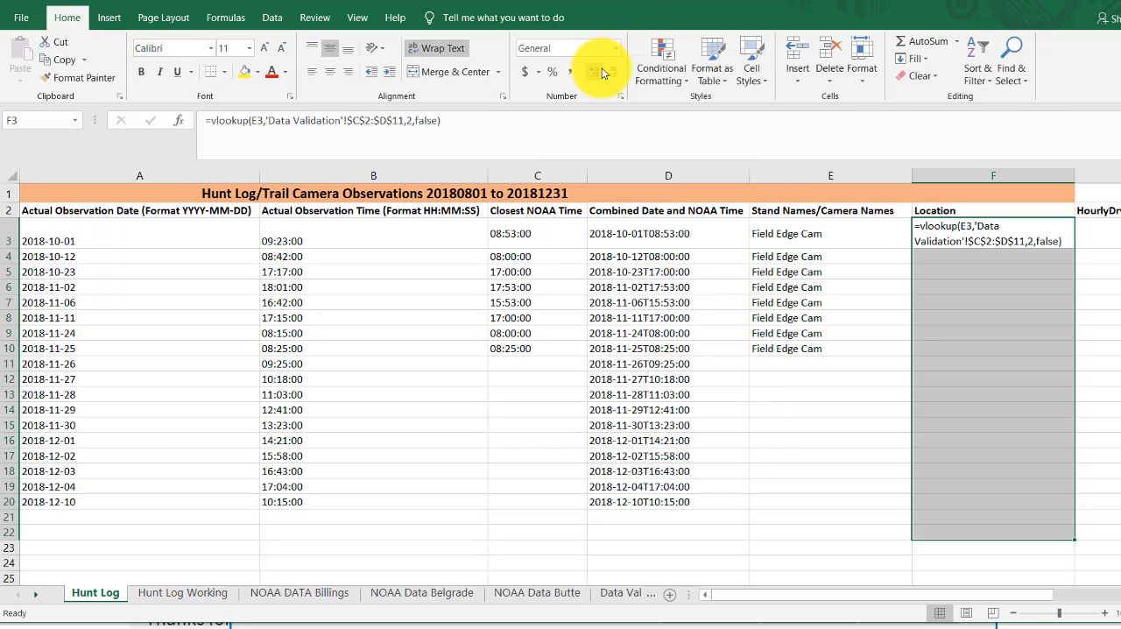
- Re-enter the existing VLOOKUP formula in F3 so that it is evaluated under the General format
left_click(1033, 285)
left_click(1052, 247)
left_click(500, 124)
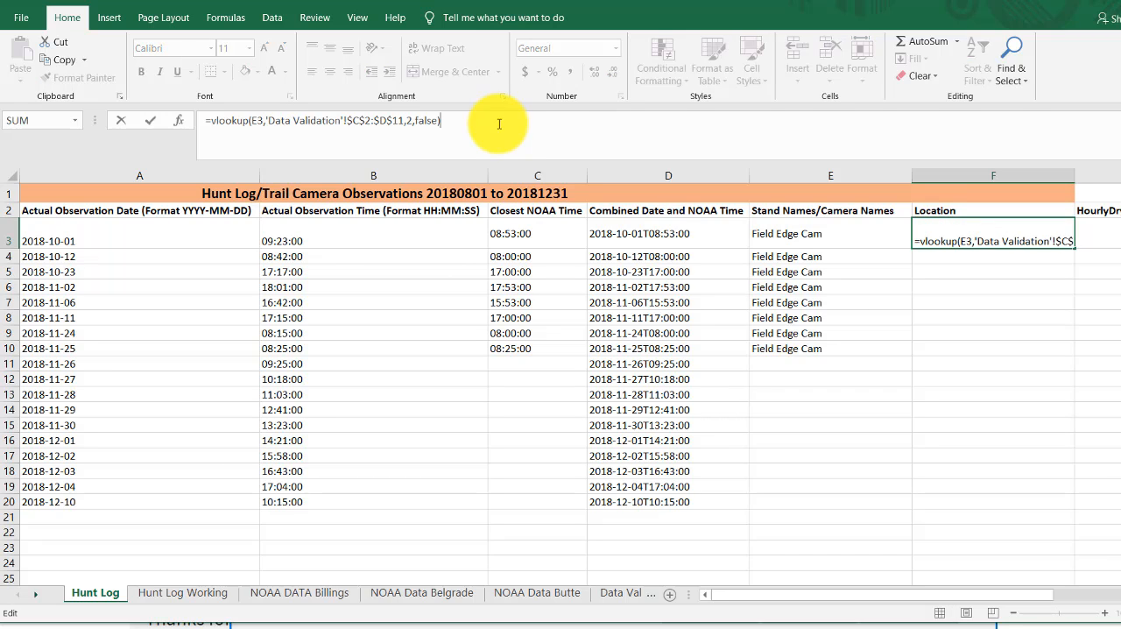
key("Return")
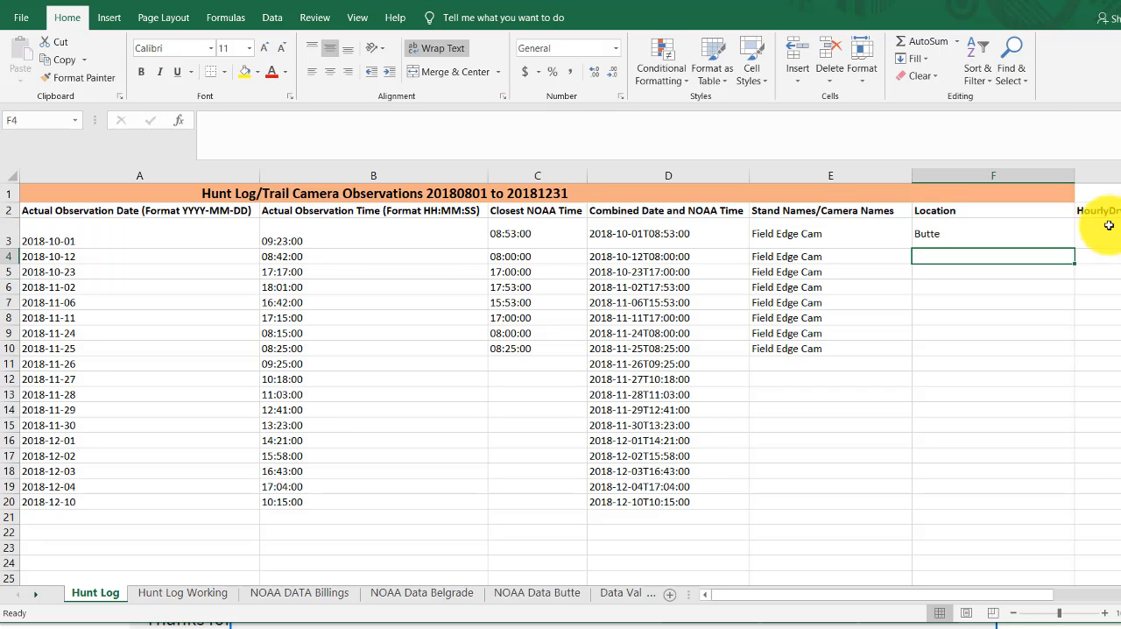
- Check the Location result in F3 against the Field Edge Cam row on the Data Validation sheet
left_click(831, 233)
left_click(958, 233)
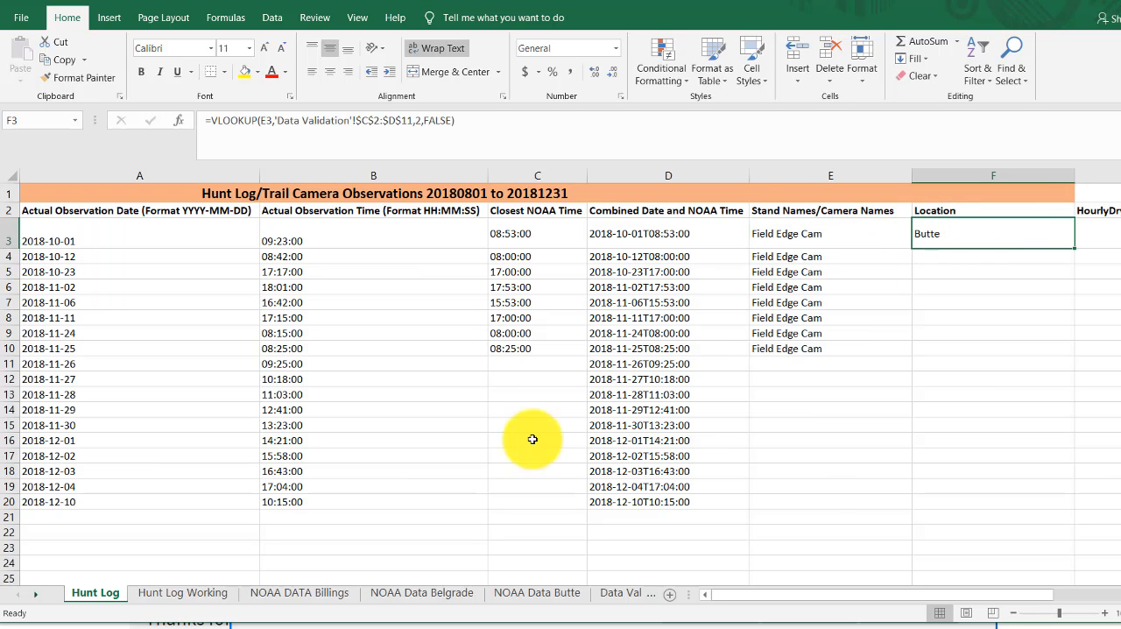
left_click(625, 593)
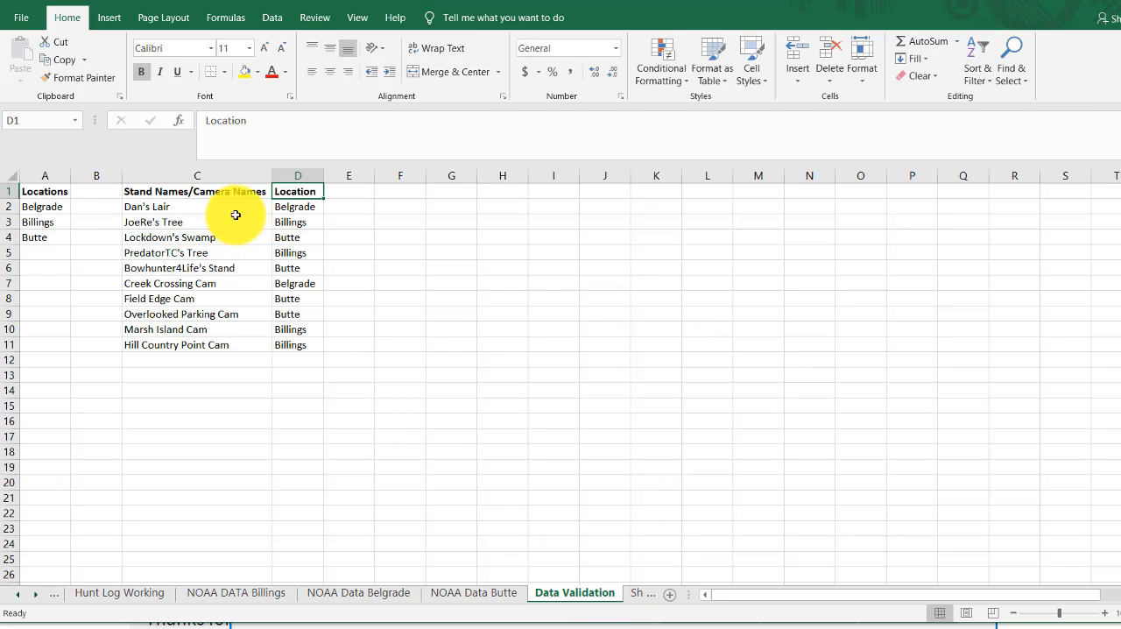
left_click(213, 301)
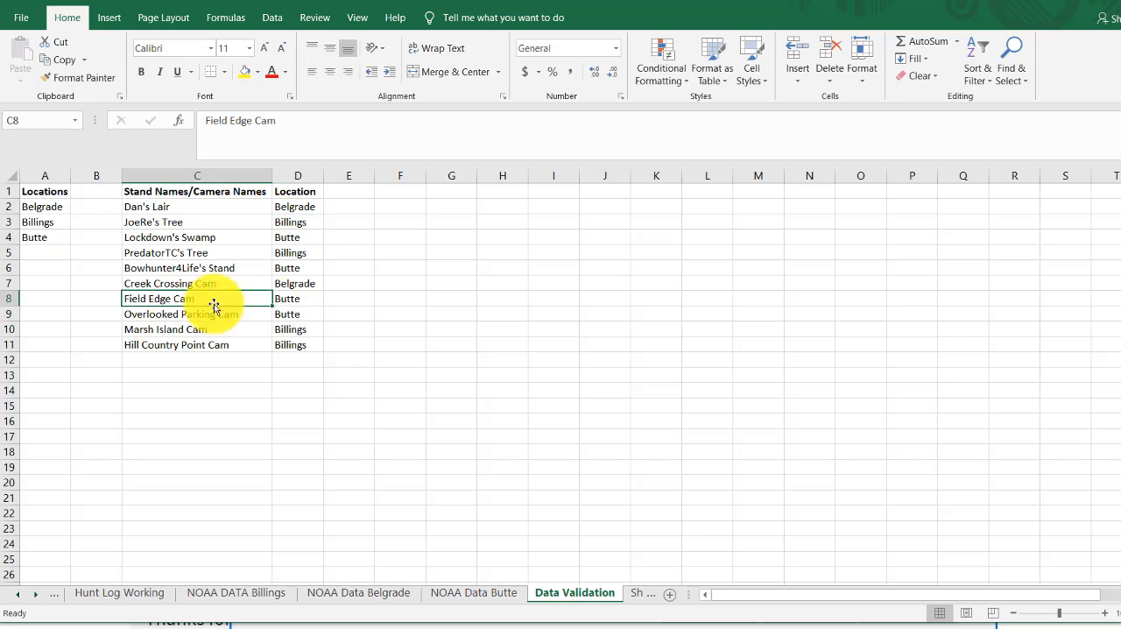
left_click(302, 303)
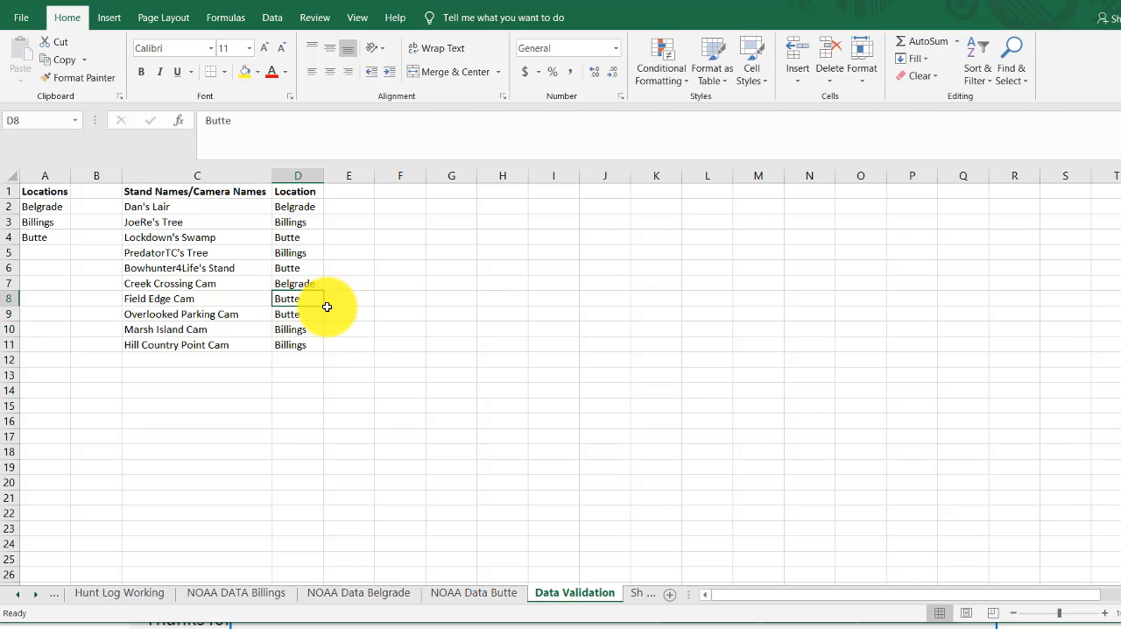
left_click(17, 596)
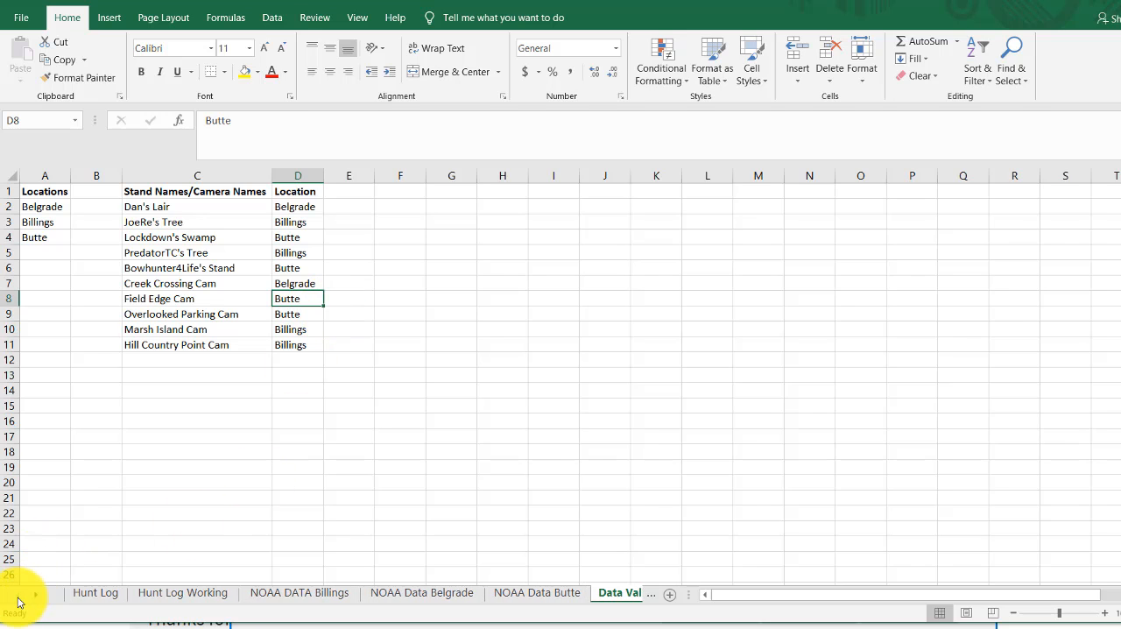
left_click(96, 594)
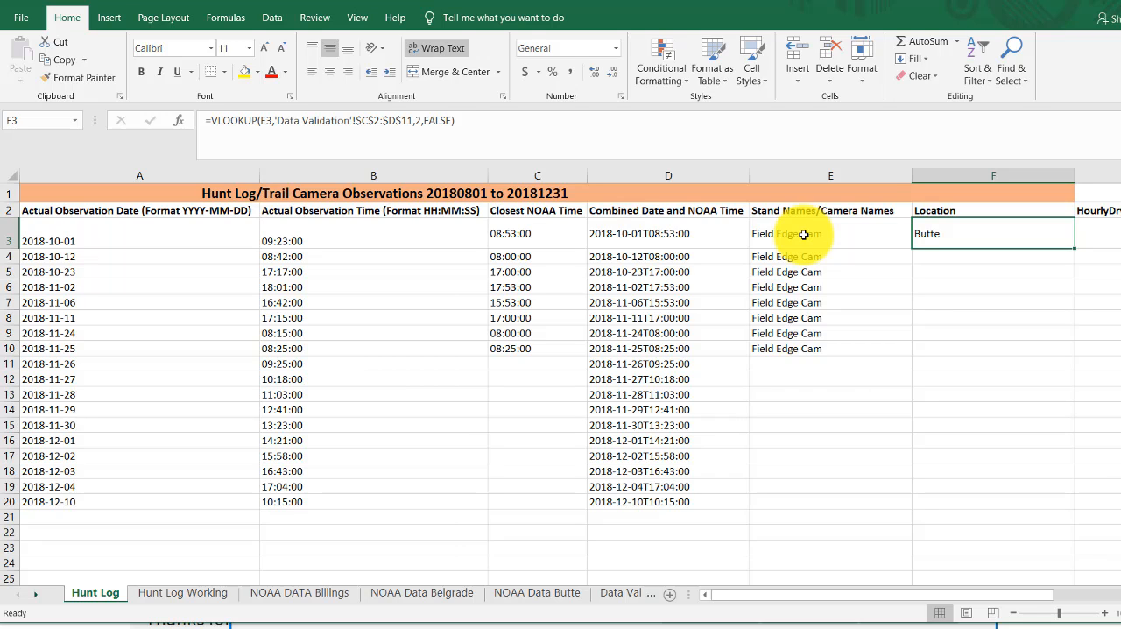
left_click(803, 235)
left_click(960, 231)
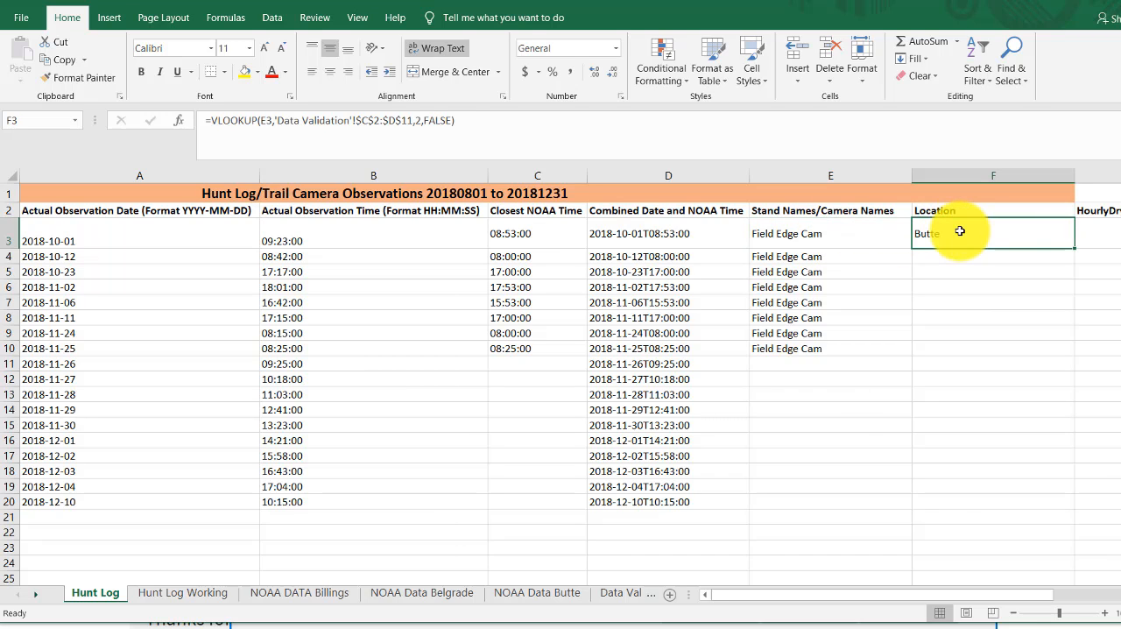
- Choose Lockdown's Swamp from the validation list in E3, and change the choice to PredatorTC's Tree
left_click(846, 233)
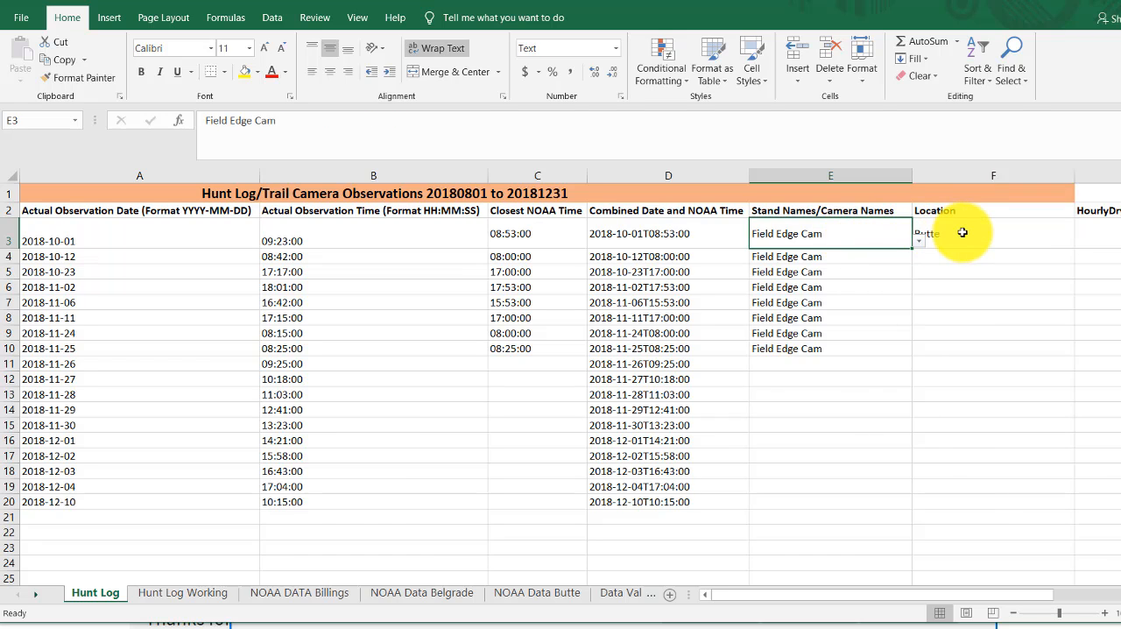
left_click(918, 245)
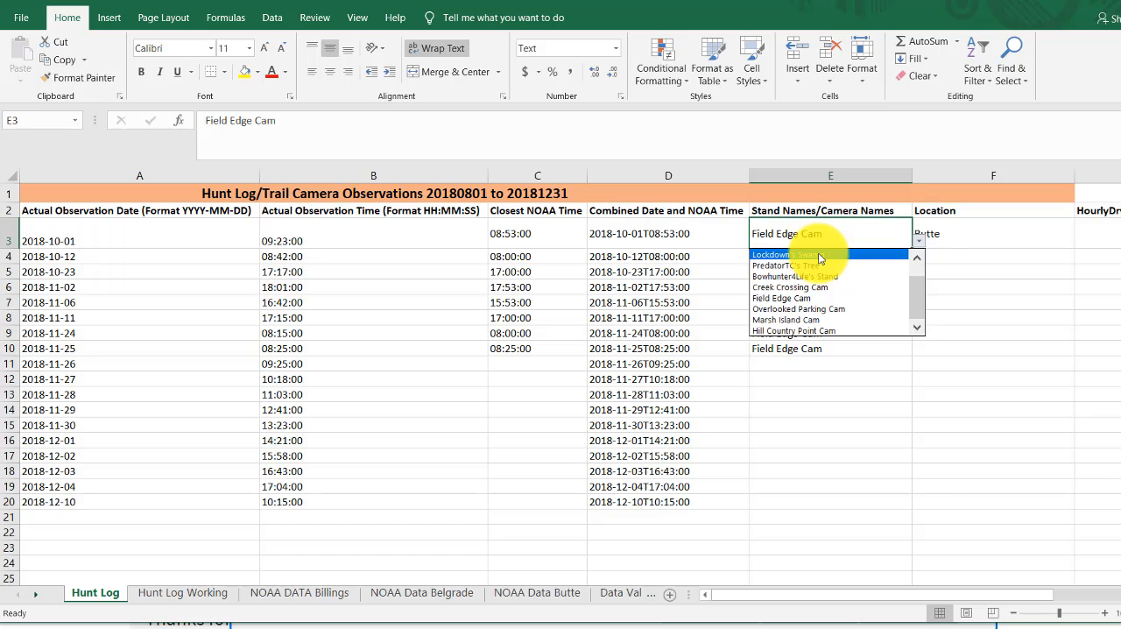
left_click(820, 255)
left_click(919, 230)
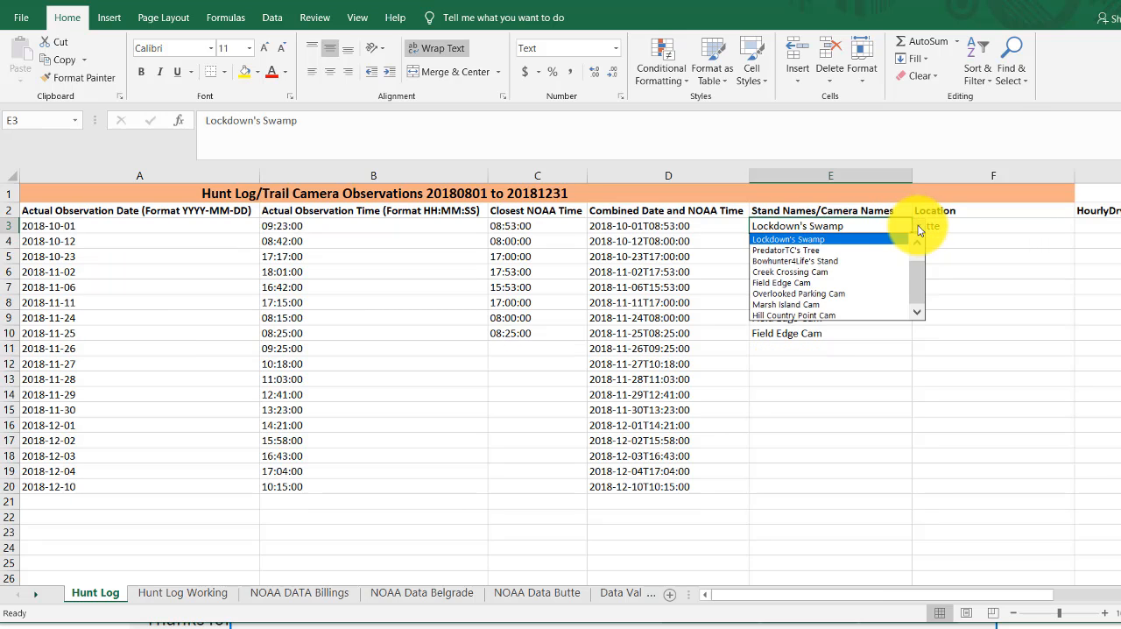
left_click(840, 253)
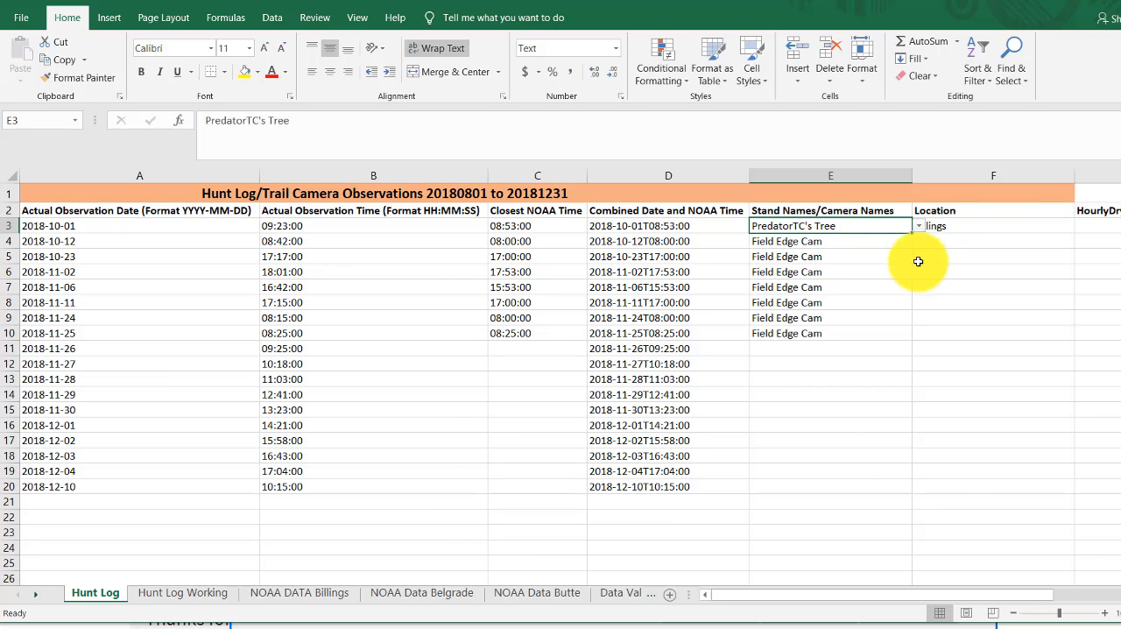
- Check the location listed for PredatorTC's Tree on the Data Validation sheet, and return to the Hunt Log sheet
left_click(620, 594)
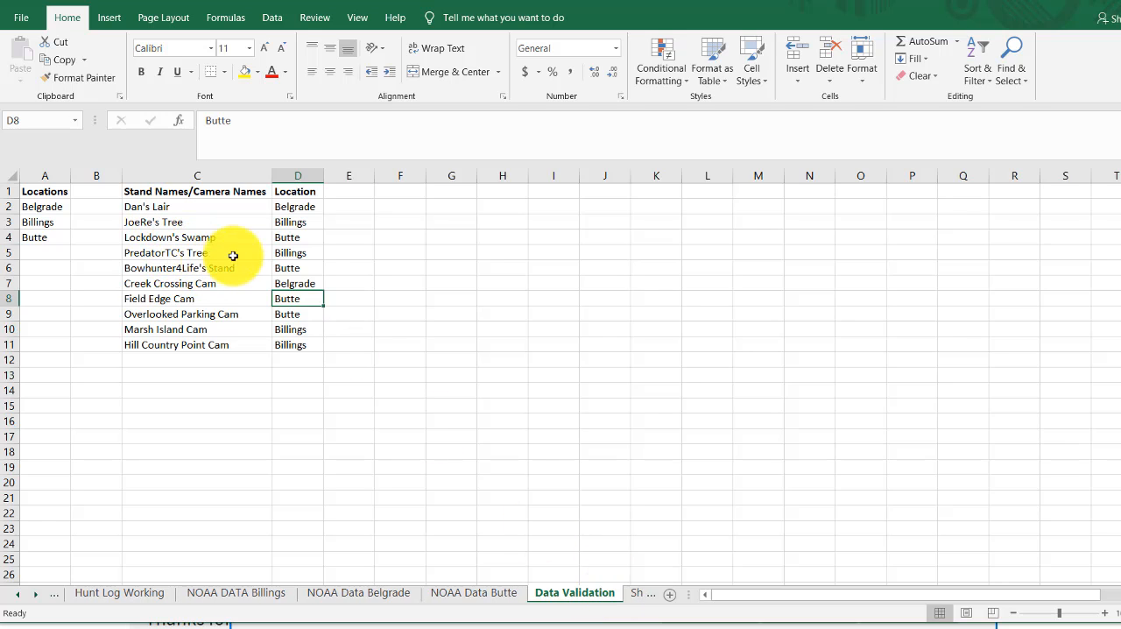
left_click(295, 253)
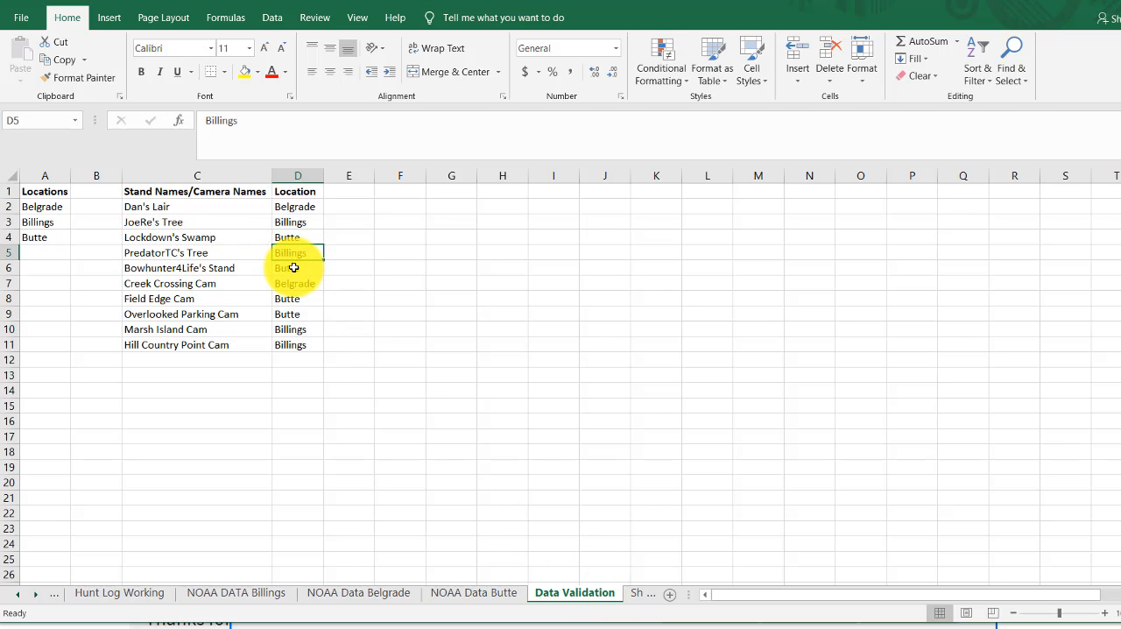
left_click(18, 600)
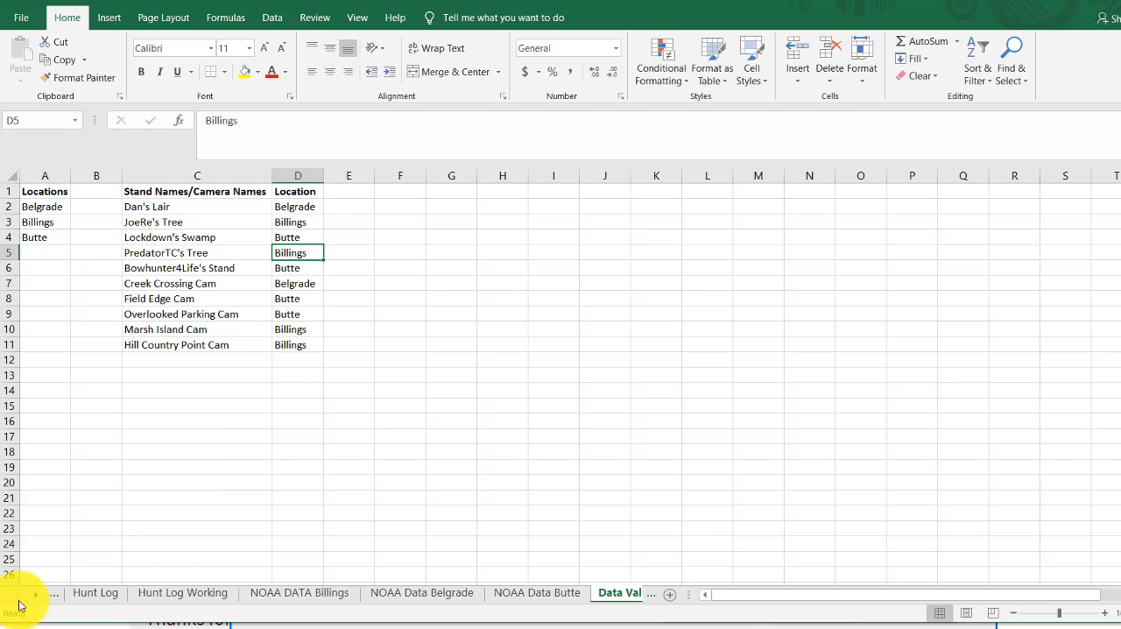
left_click(109, 600)
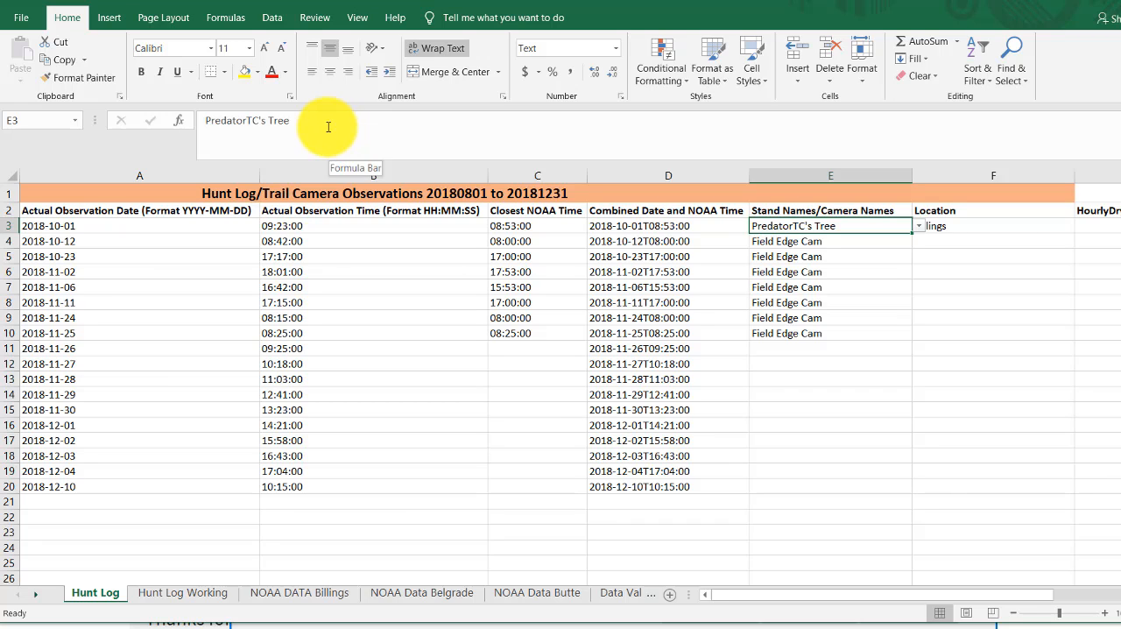
- Try to enter the misspelled stand name PredaorTC's Tree in E3, and discard the entry
left_click_drag(333, 128, 189, 110)
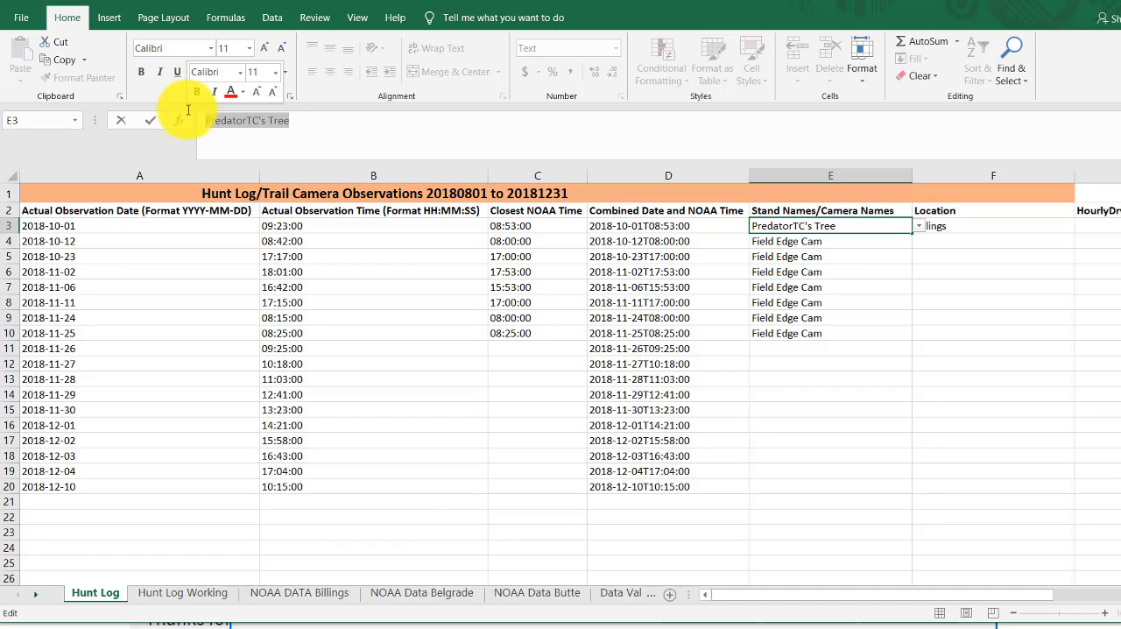
type("Predao")
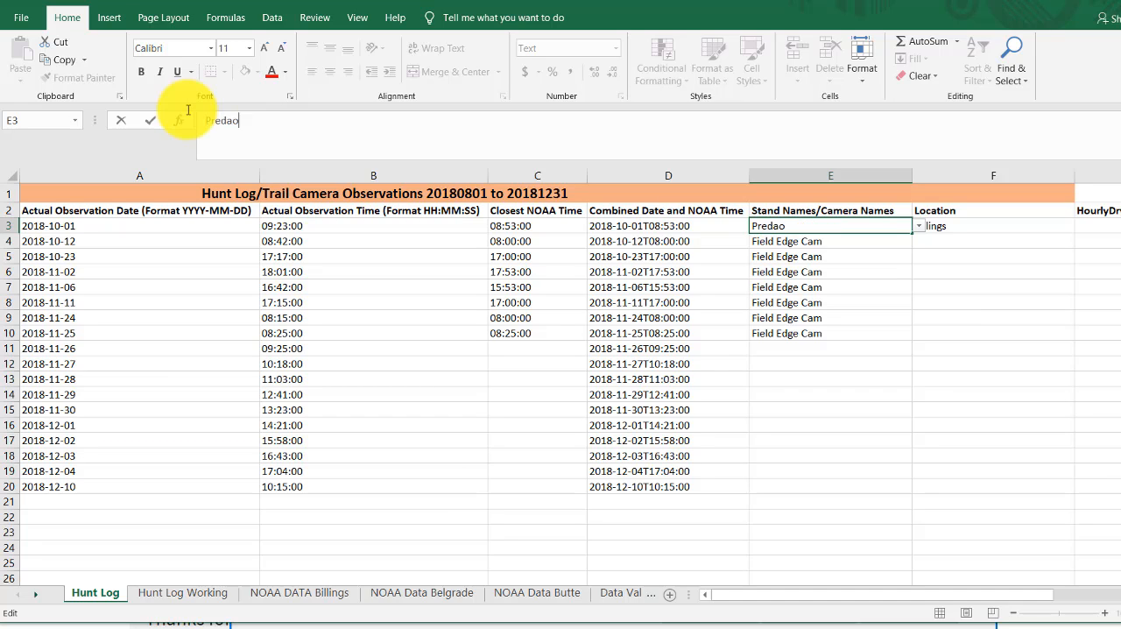
type("rTC's Tree")
key("Return")
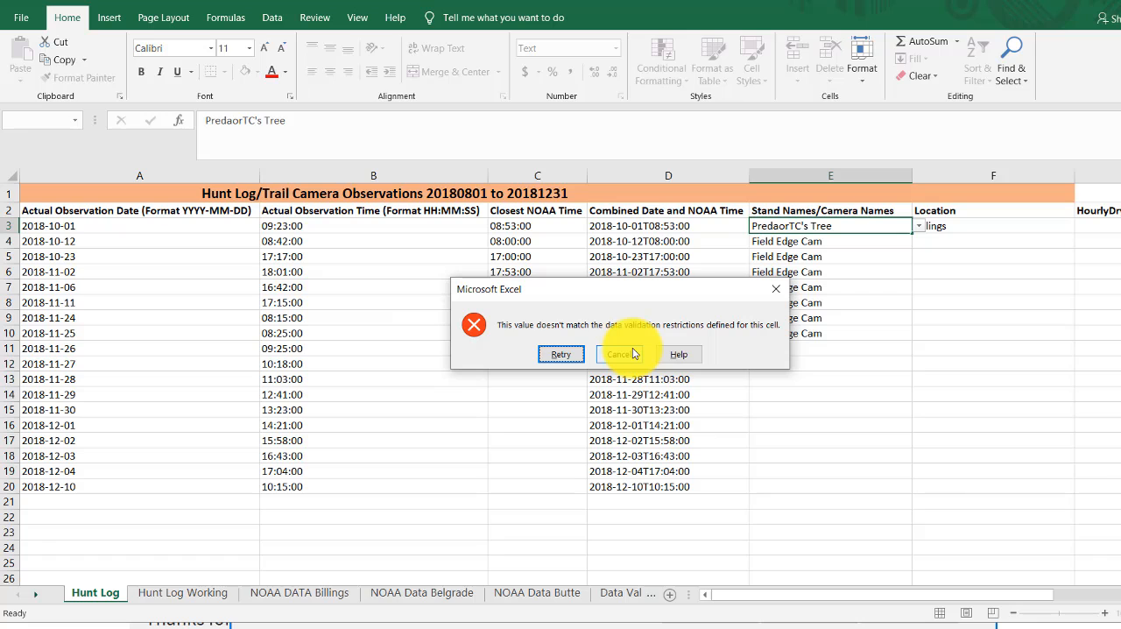
left_click(620, 355)
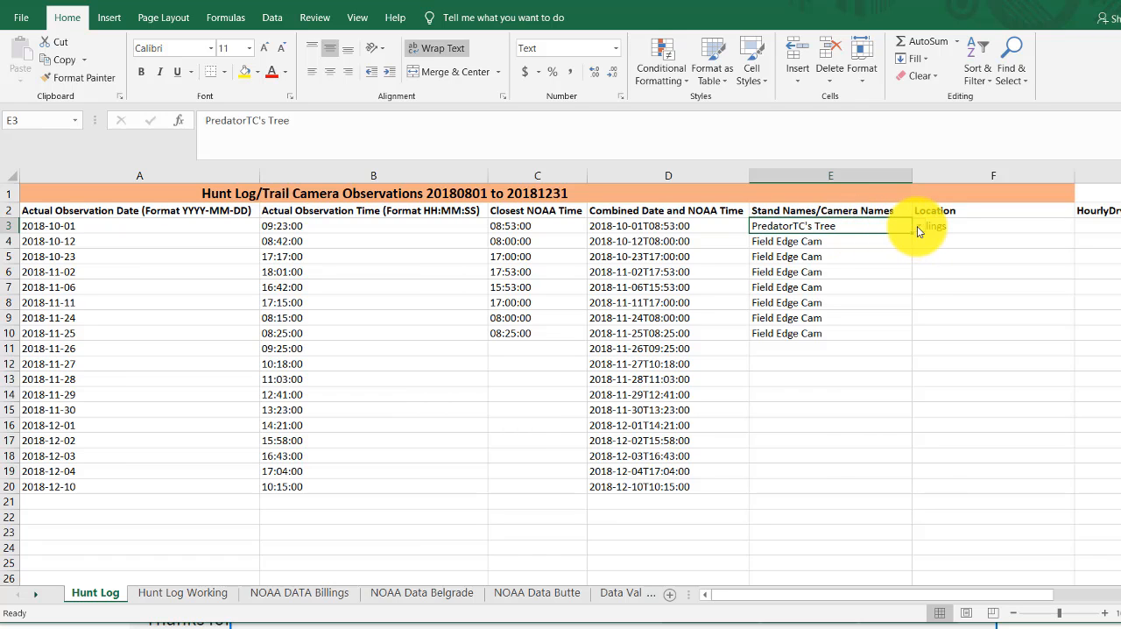
- Choose Field Edge Cam from the validation list in E3, and fill the VLOOKUP formula from F3 down to F10
left_click(917, 226)
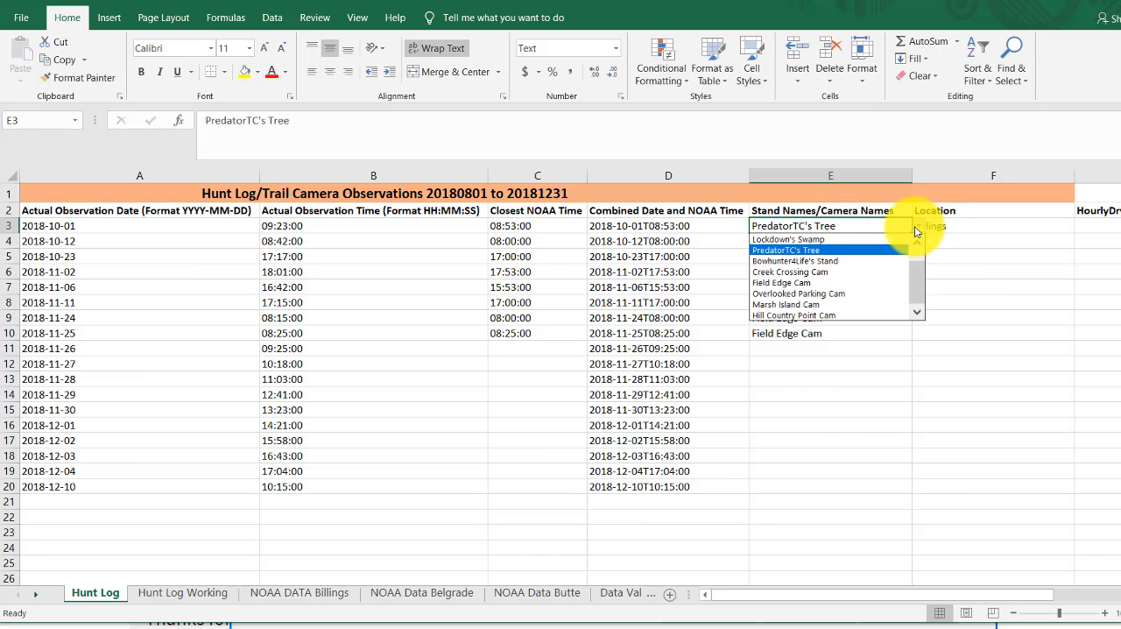
left_click(835, 283)
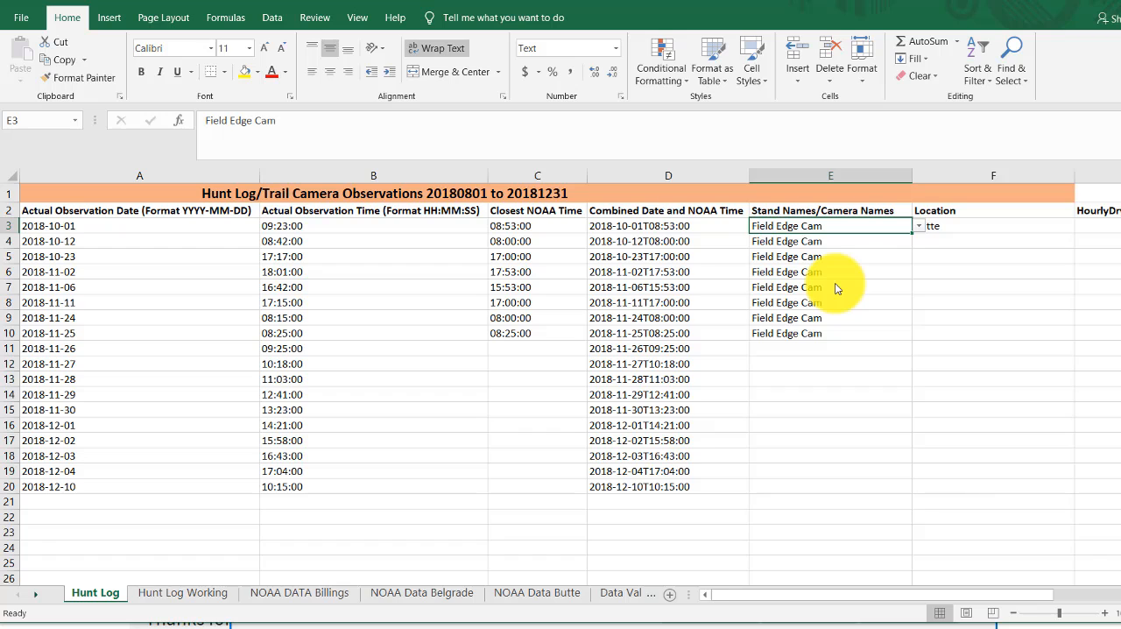
left_click(953, 228)
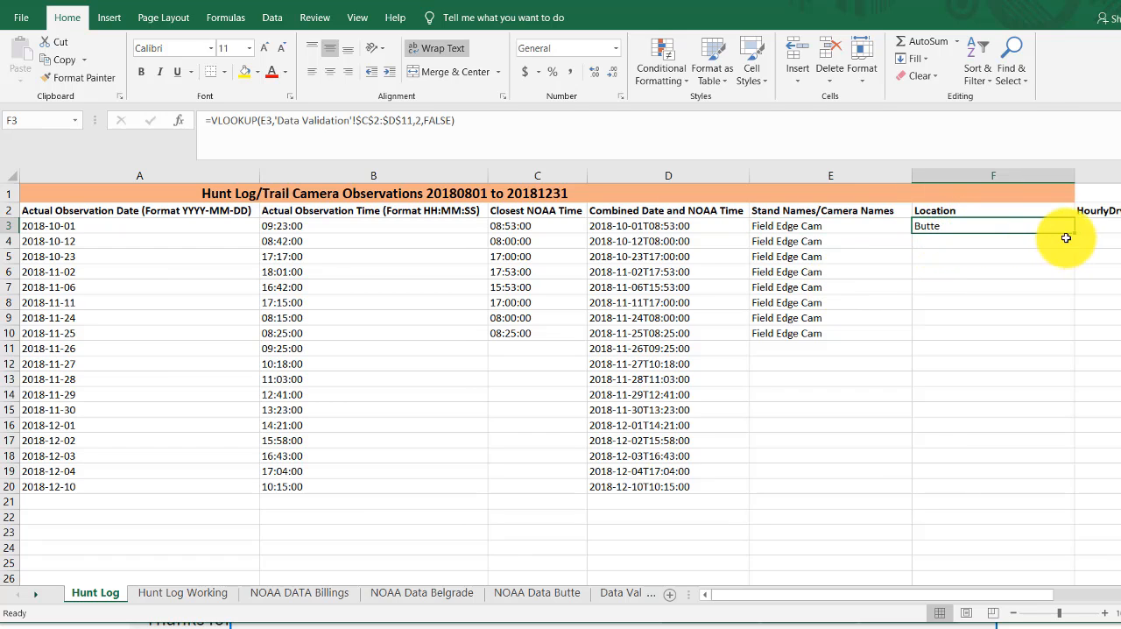
left_click_drag(1076, 232, 1074, 338)
left_click(666, 349)
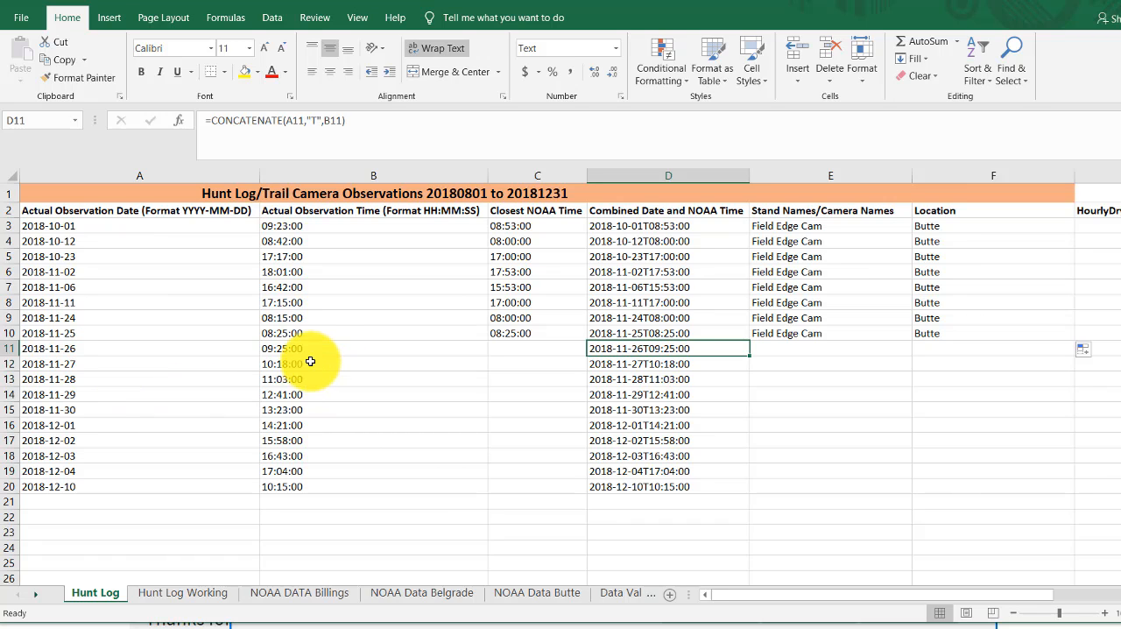
- Choose PredatorTC's Tree in E11 and Field Edge Cam in E12 from the validation lists
left_click(798, 353)
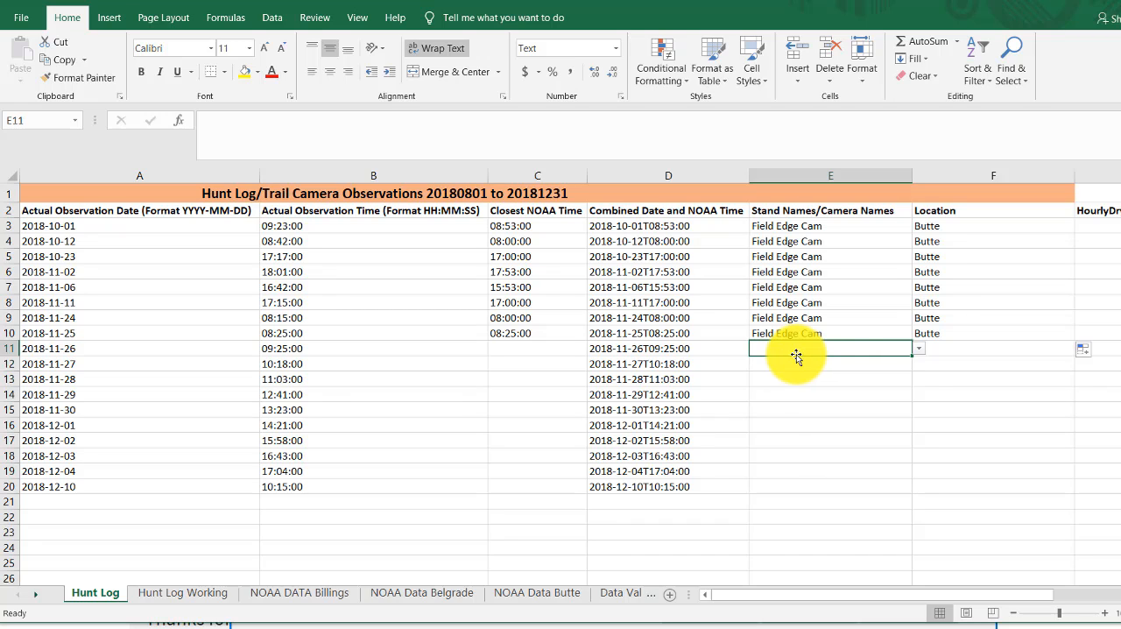
left_click(919, 352)
left_click(829, 394)
left_click(859, 365)
left_click(919, 365)
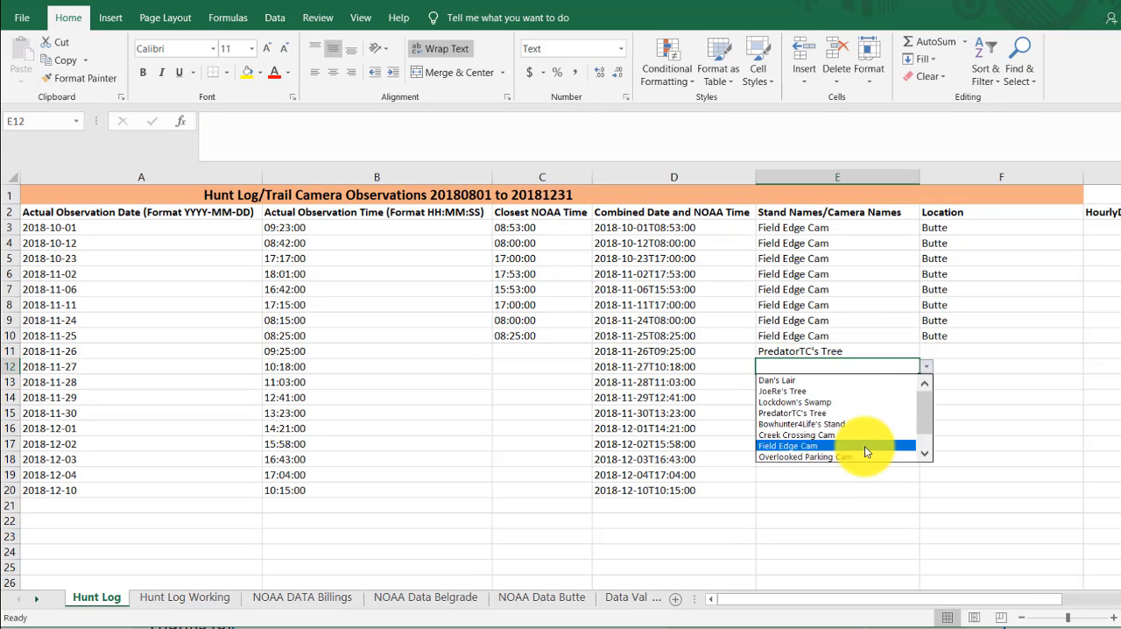
left_click(859, 443)
- Choose Dan's Lair in E13, Overlooked Parking Cam in E14 and Hill Country Point Cam in E15 from the validation lists
left_click(863, 379)
left_click(919, 380)
left_click(876, 397)
left_click(927, 398)
left_click(876, 488)
left_click(927, 413)
left_click_drag(924, 457, 924, 480)
left_click(843, 491)
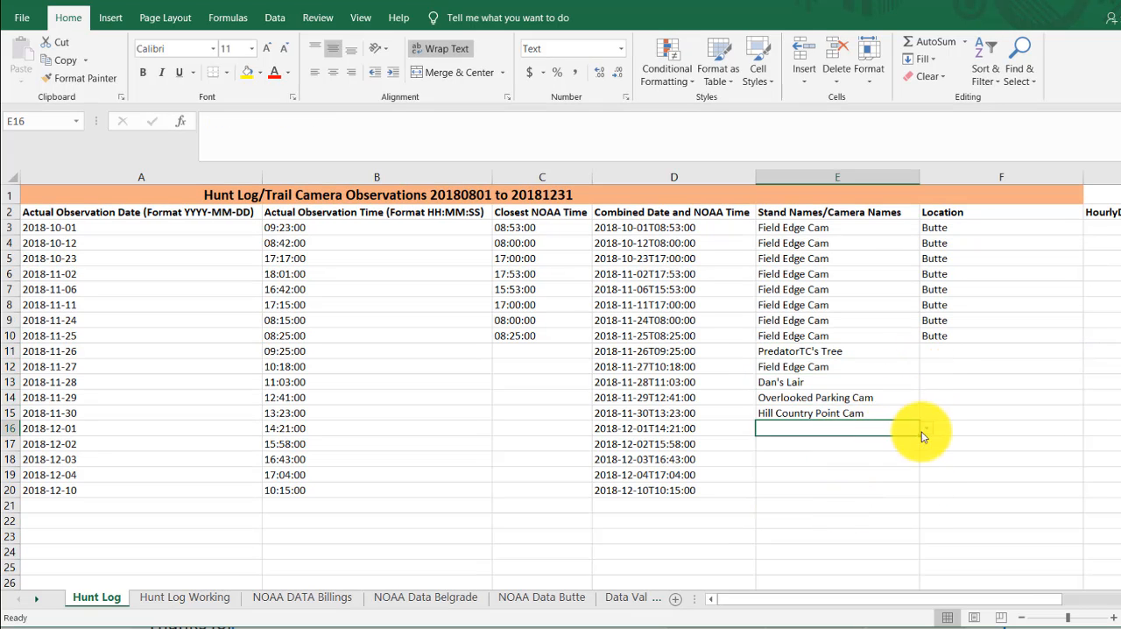
- Choose Dan's Lair in E16 and JoeRe's Tree in both E17 and E18 from the validation lists
left_click(926, 430)
left_click(892, 443)
left_click(927, 444)
left_click(871, 467)
left_click(871, 459)
left_click(927, 460)
left_click(850, 483)
- Choose Lockdown's Swamp in E19 and Creek Crossing Cam in E20 from the validation lists
left_click(841, 476)
left_click(927, 475)
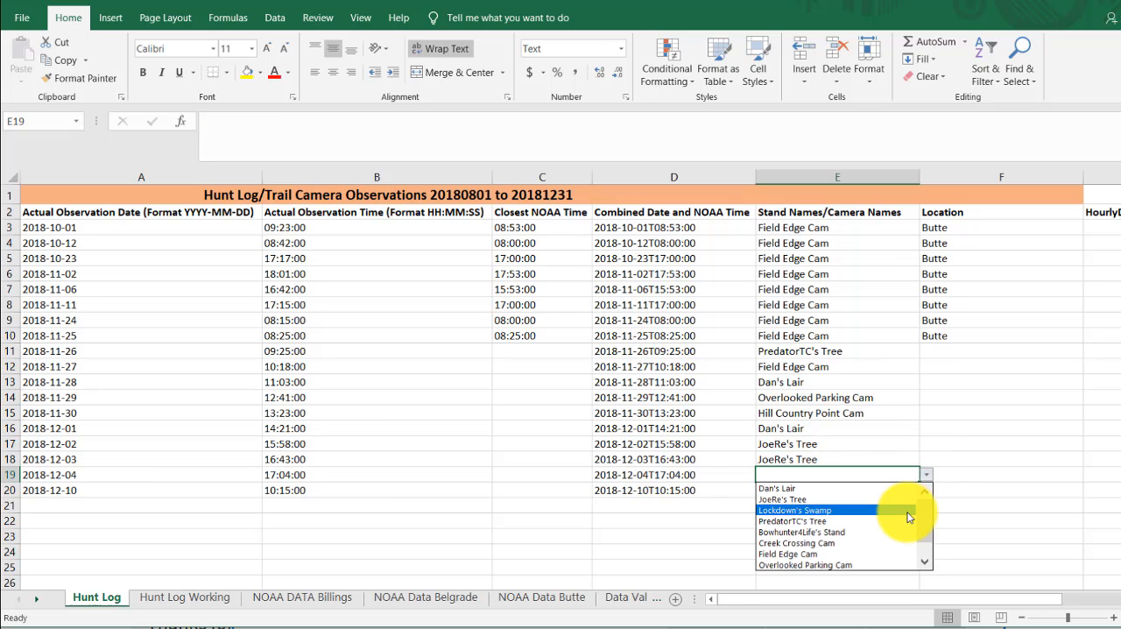
left_click(908, 510)
left_click(876, 491)
left_click(927, 490)
left_click(841, 565)
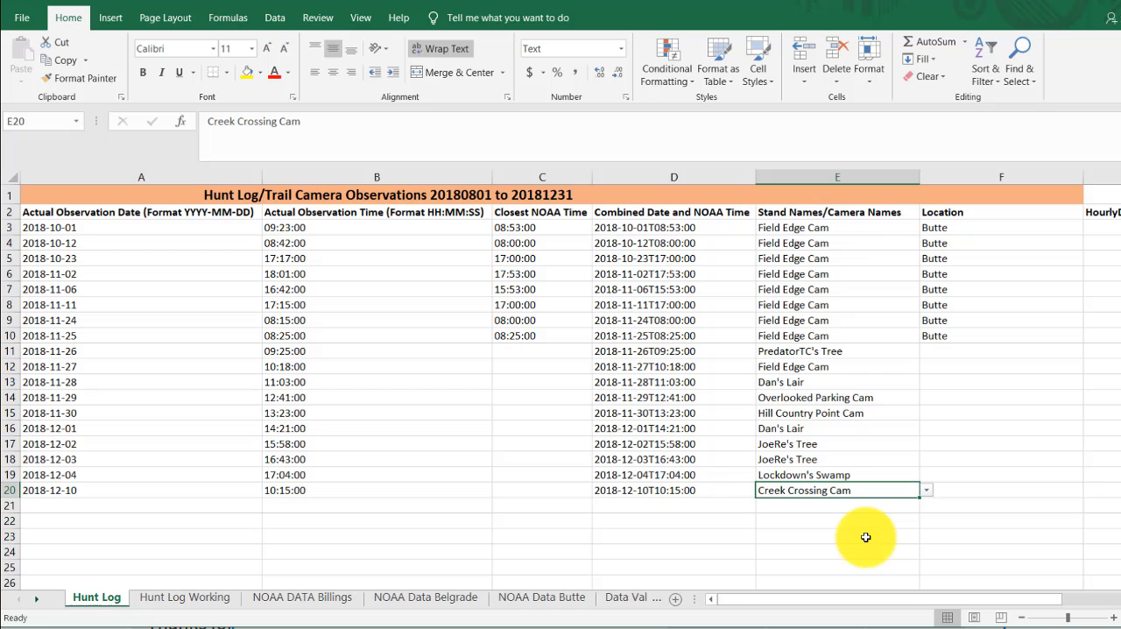
- Fill the Location VLOOKUP formula from F10 down to F20
left_click(962, 351)
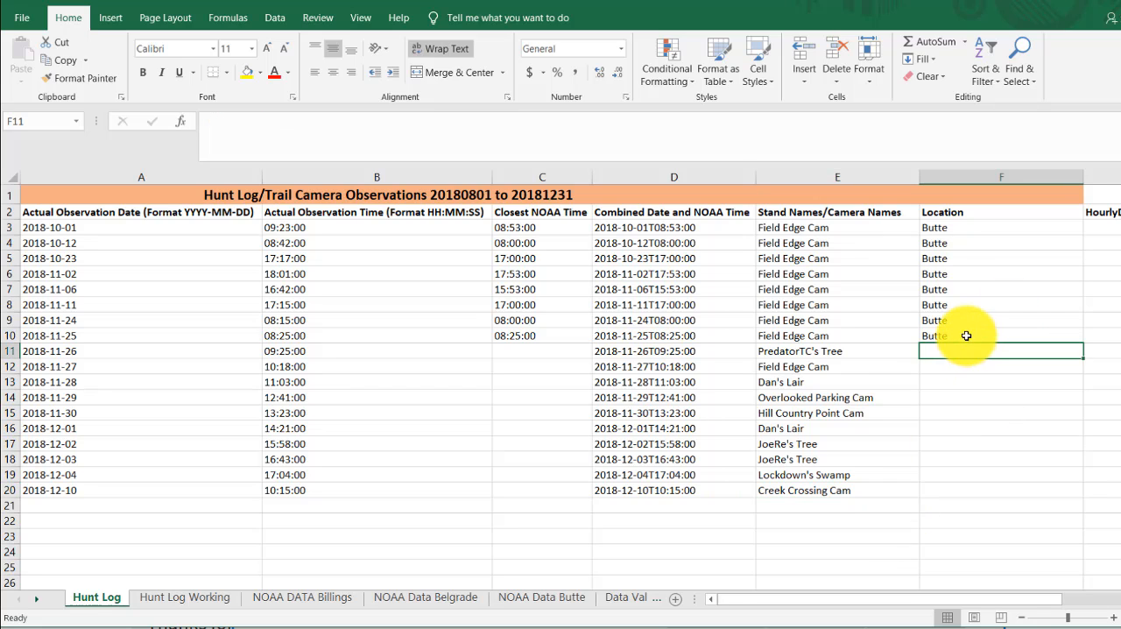
left_click(967, 336)
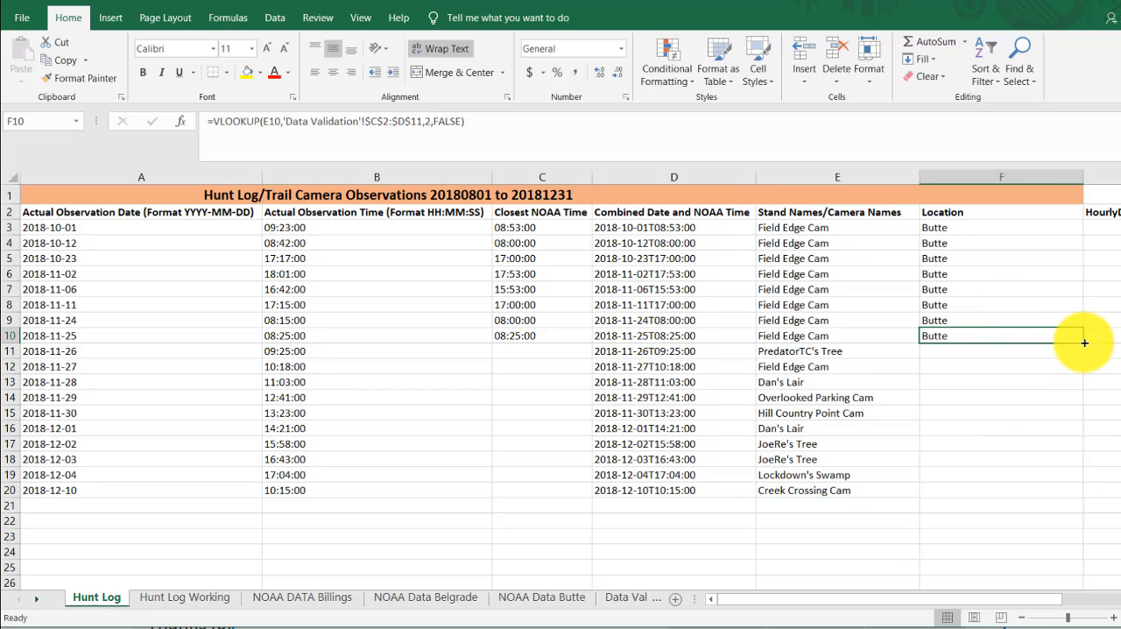
left_click_drag(1084, 342, 1072, 493)
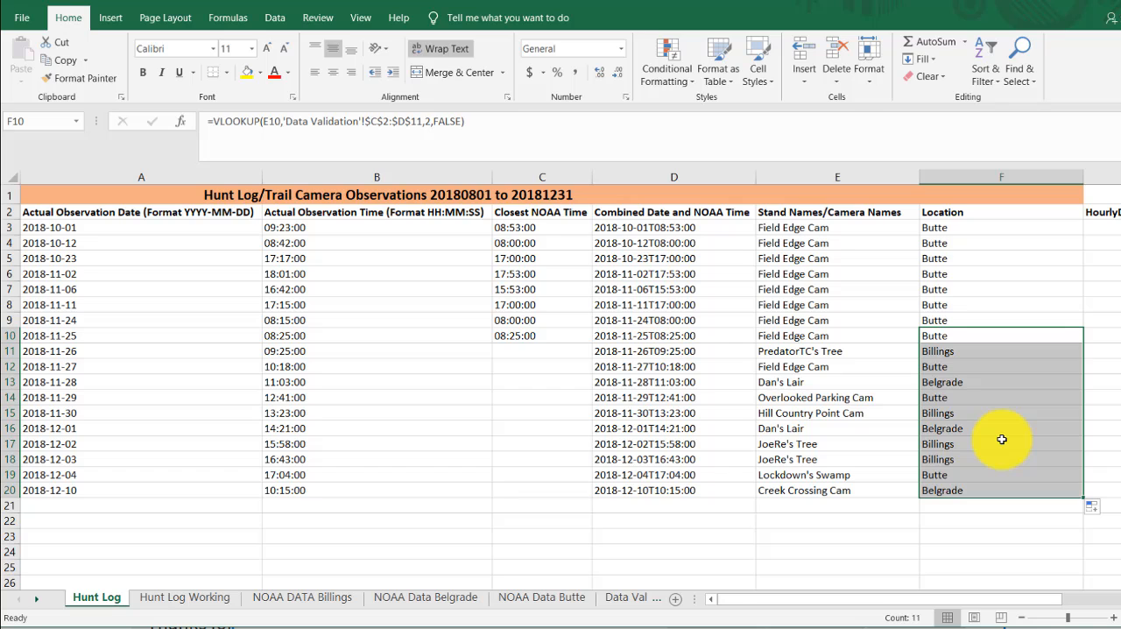
- Compare the Location entries in F10, F11 and F13 with the matching NOAA weather data sheets, viewing the Butte and Billings sheets
scroll(887, 380, "right", 2)
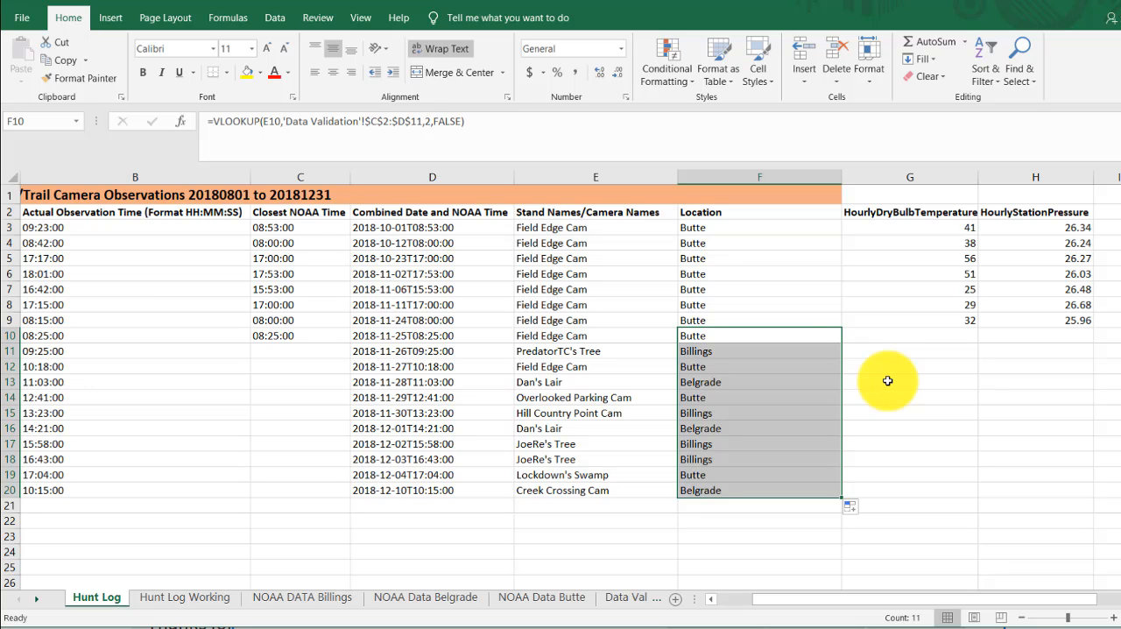
left_click(740, 336)
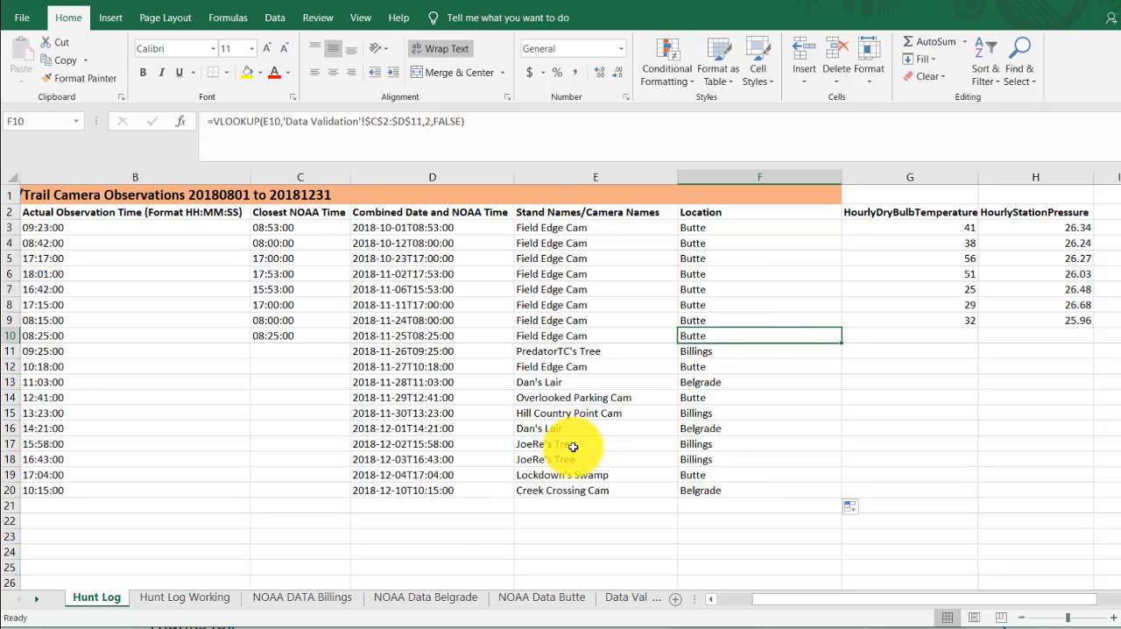
left_click(541, 597)
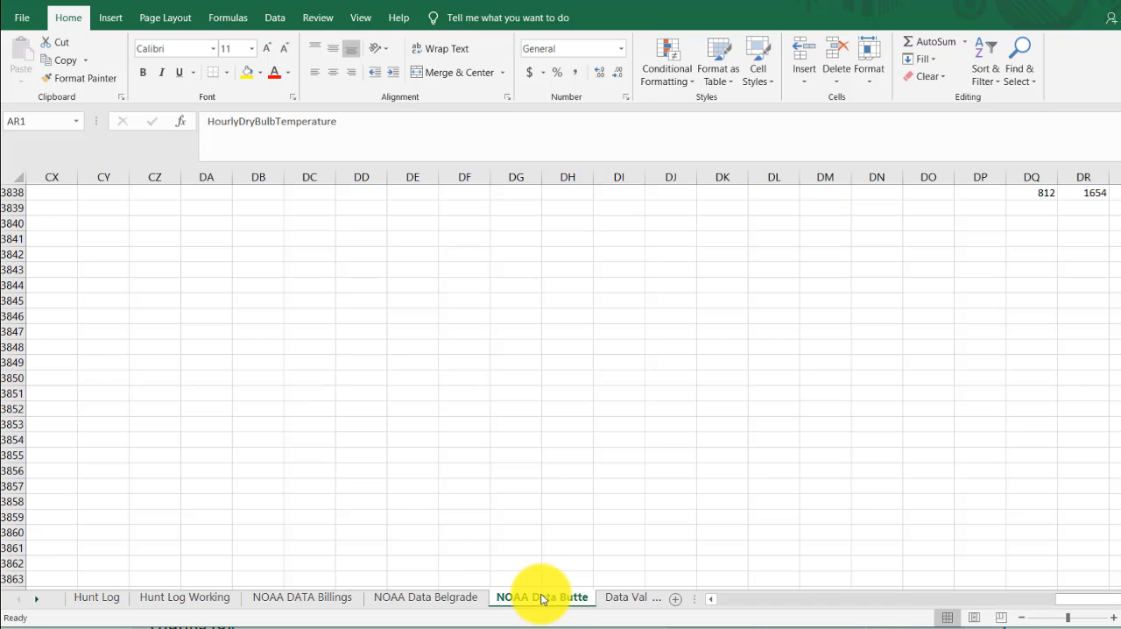
left_click(96, 598)
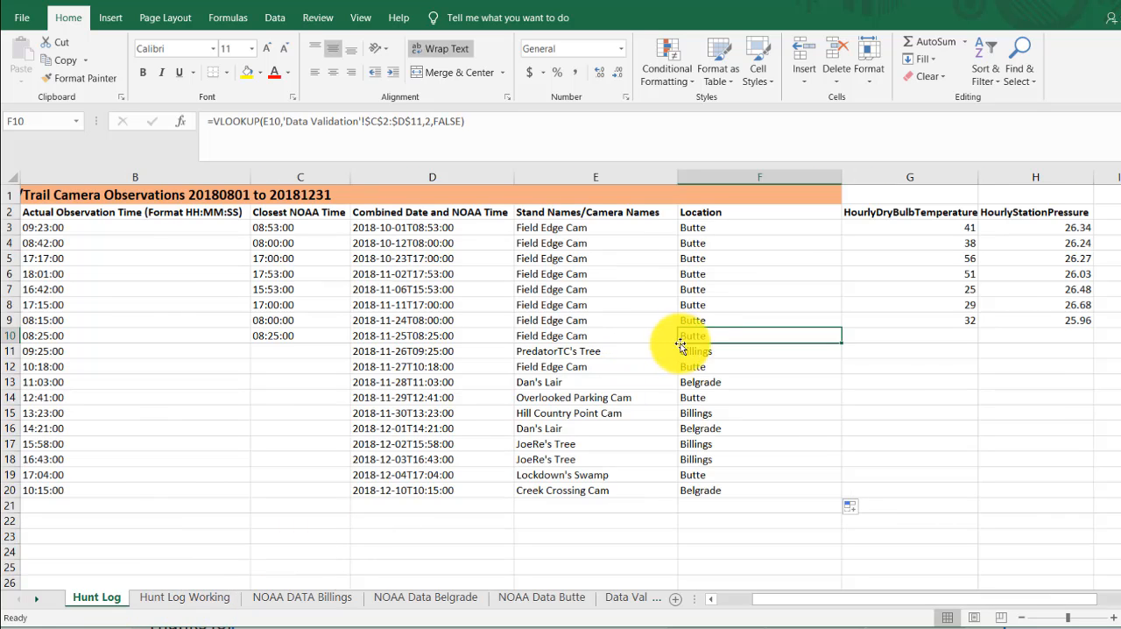
left_click(711, 350)
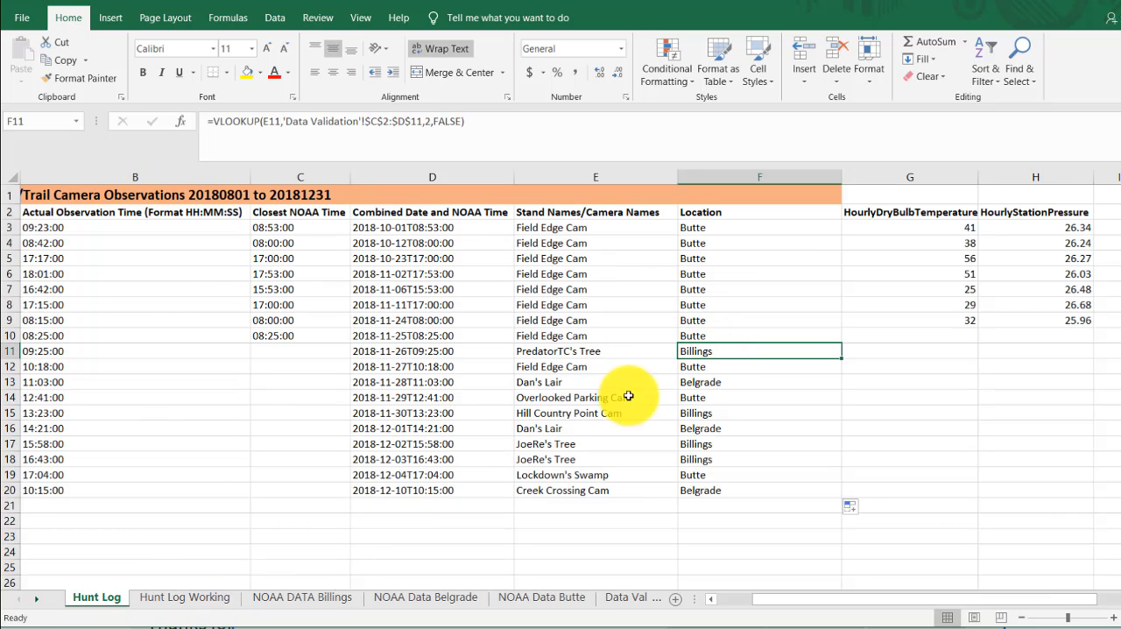
left_click(301, 598)
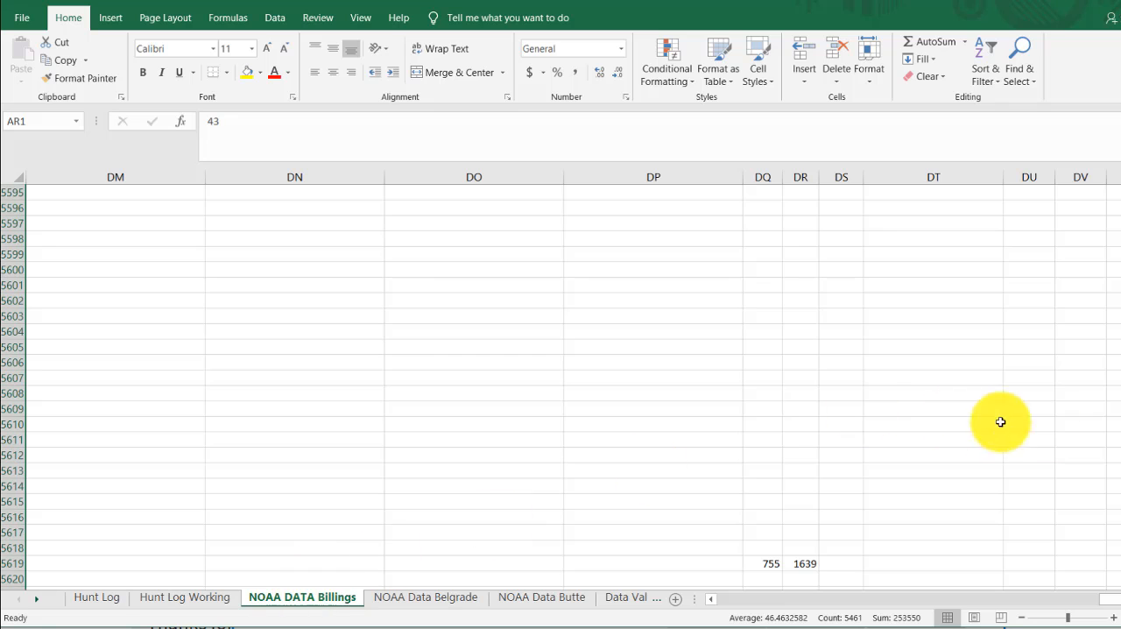
left_click(105, 598)
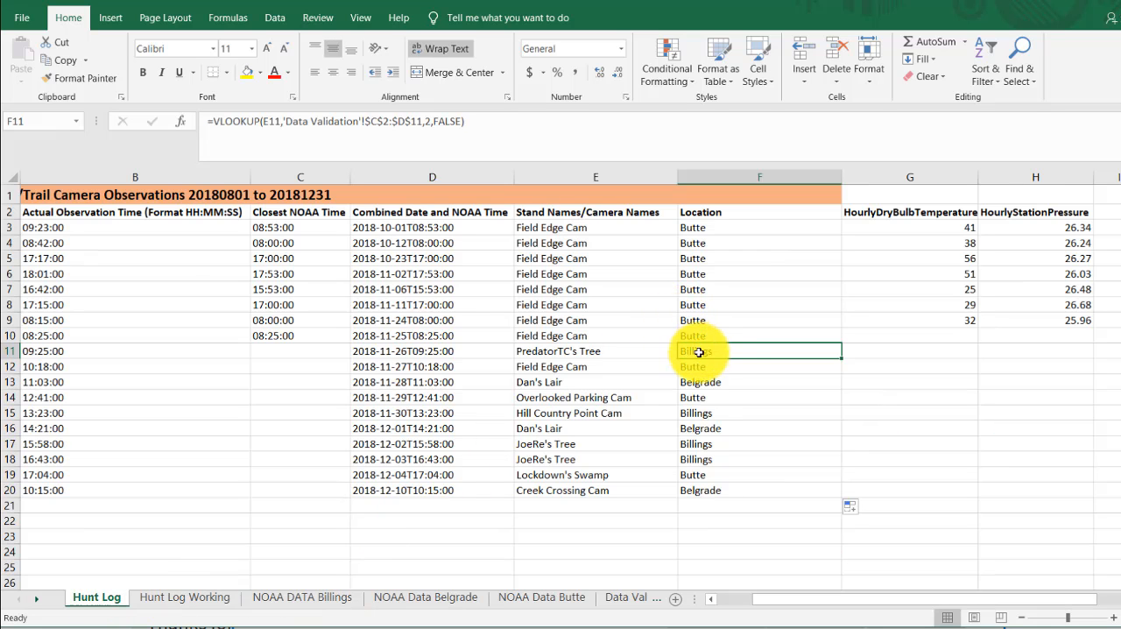
left_click(731, 382)
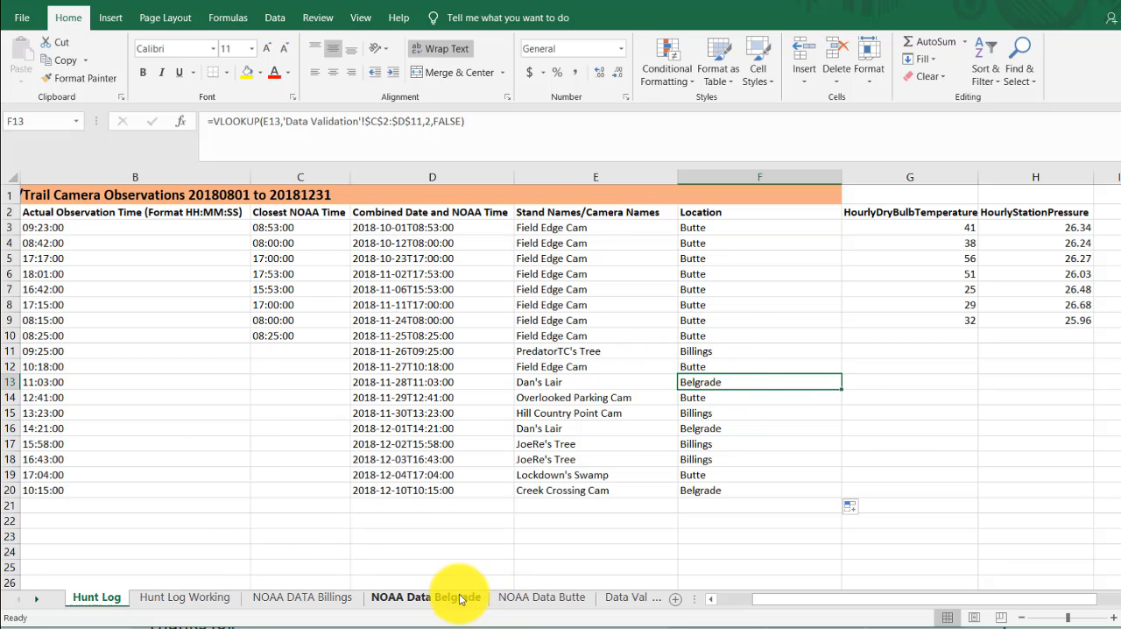
- Start an IF formula in G10 testing whether F10 equals the Butte entry at 'Data Validation'!$A$4
left_click(918, 332)
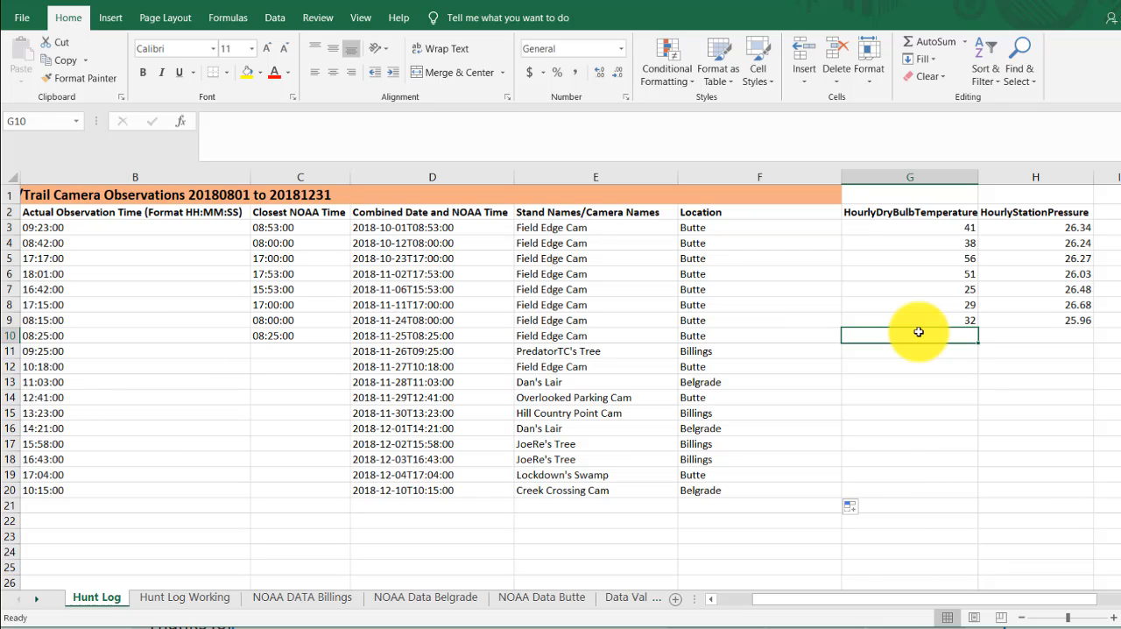
type("=")
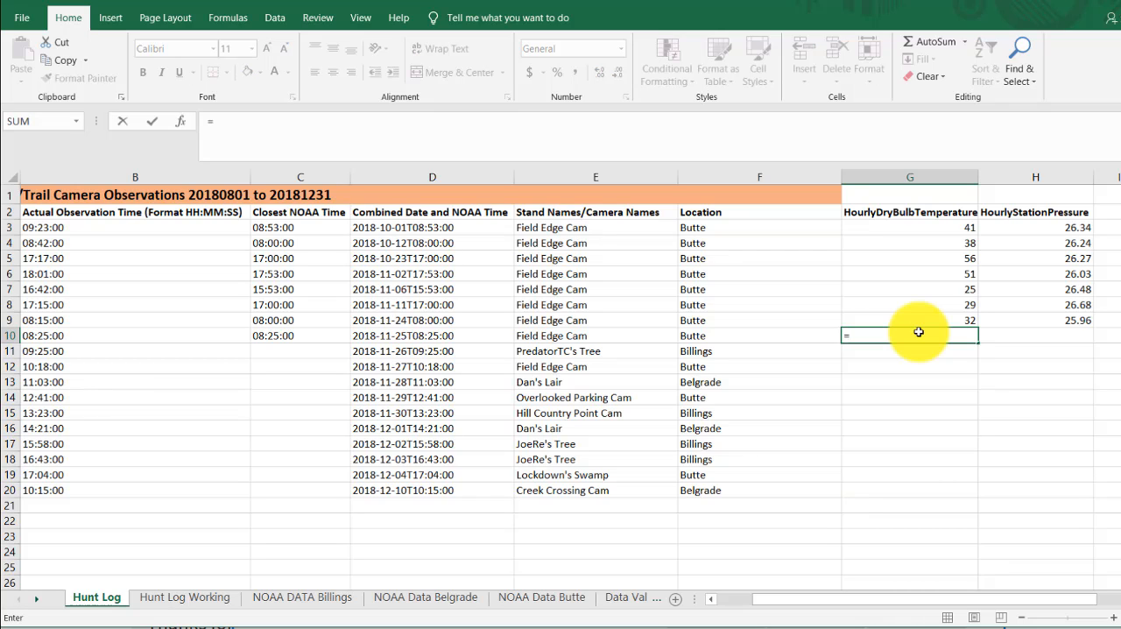
type("if")
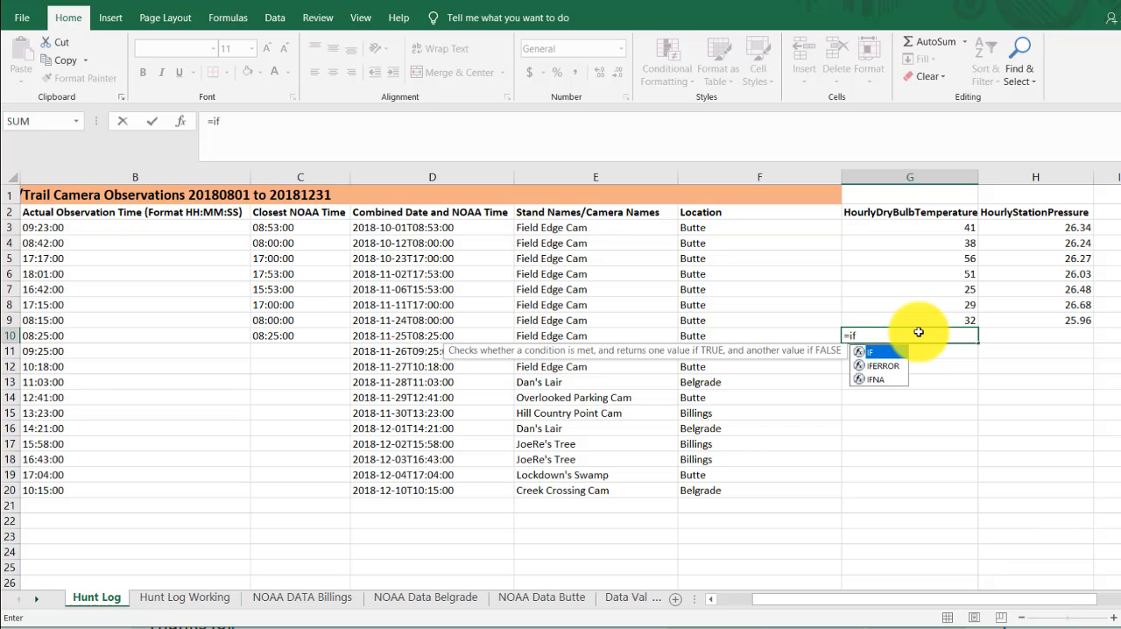
type("(")
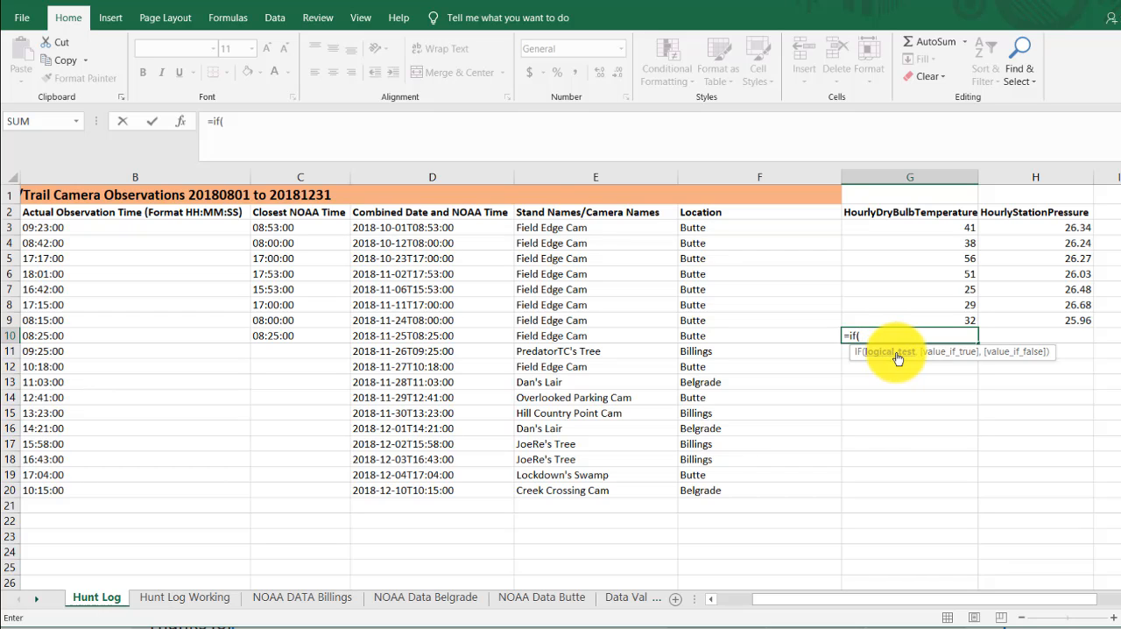
left_click(766, 333)
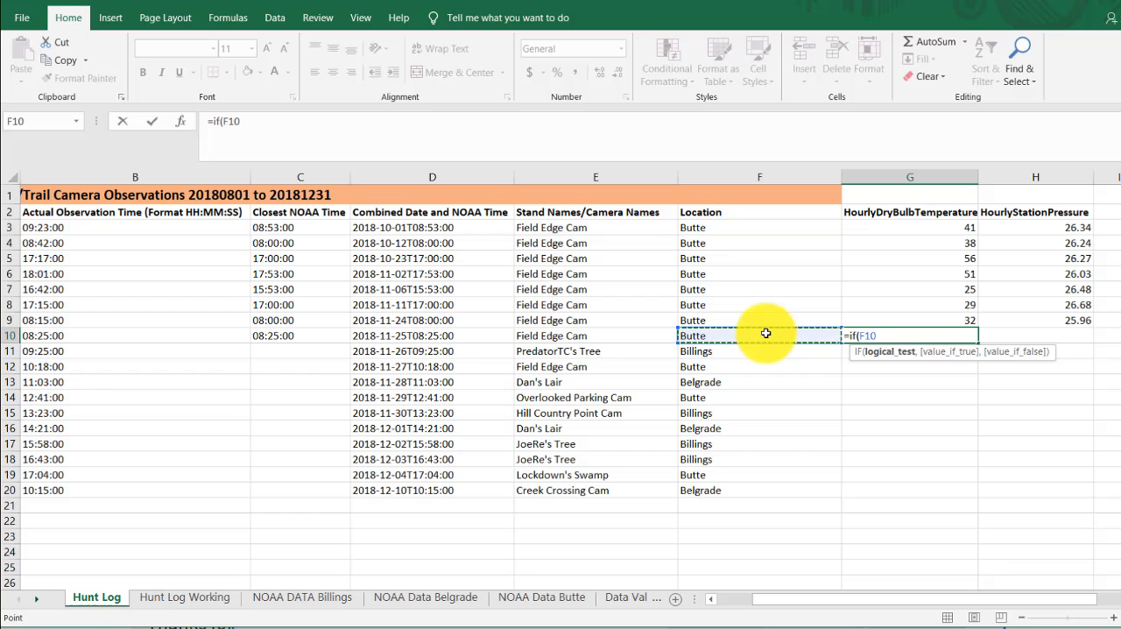
type("=")
left_click(624, 597)
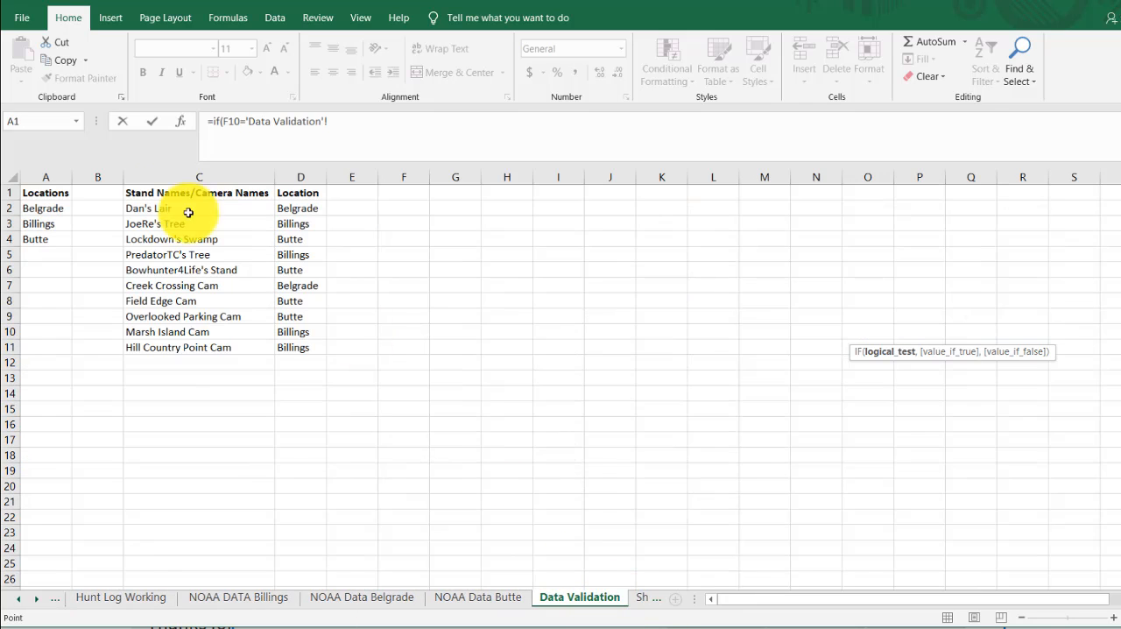
left_click(55, 239)
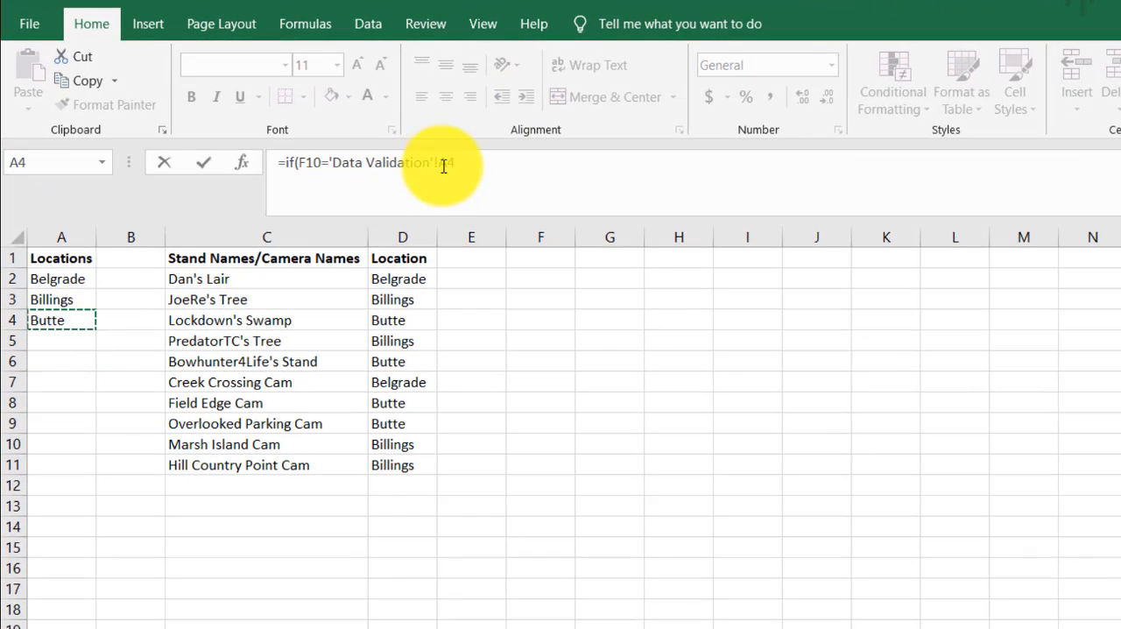
key("F4")
left_click(493, 169)
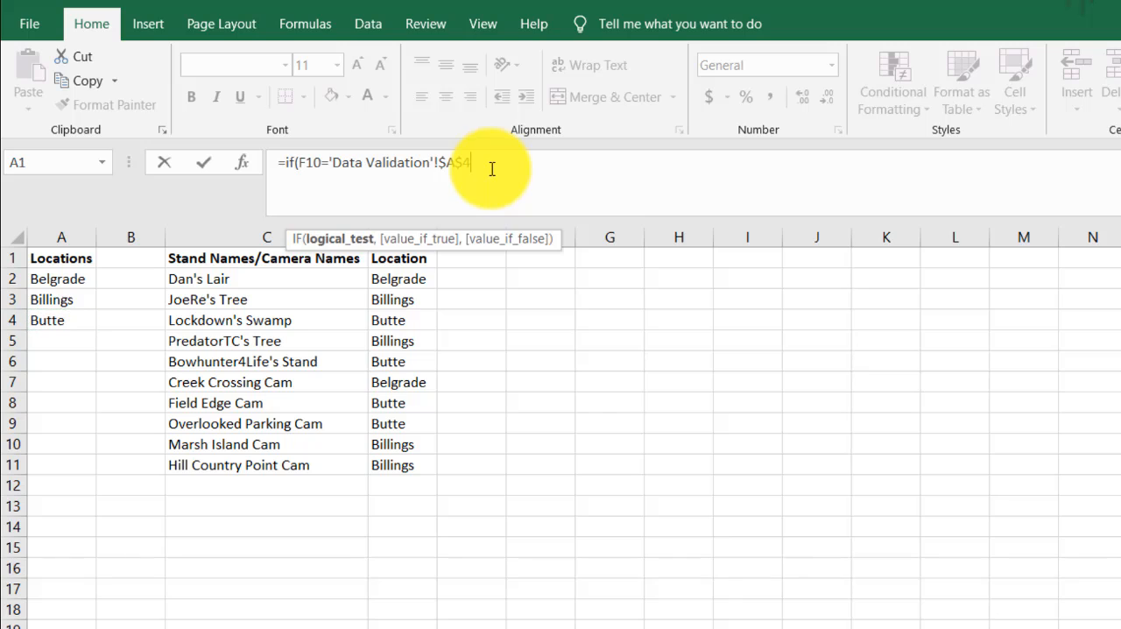
type(",")
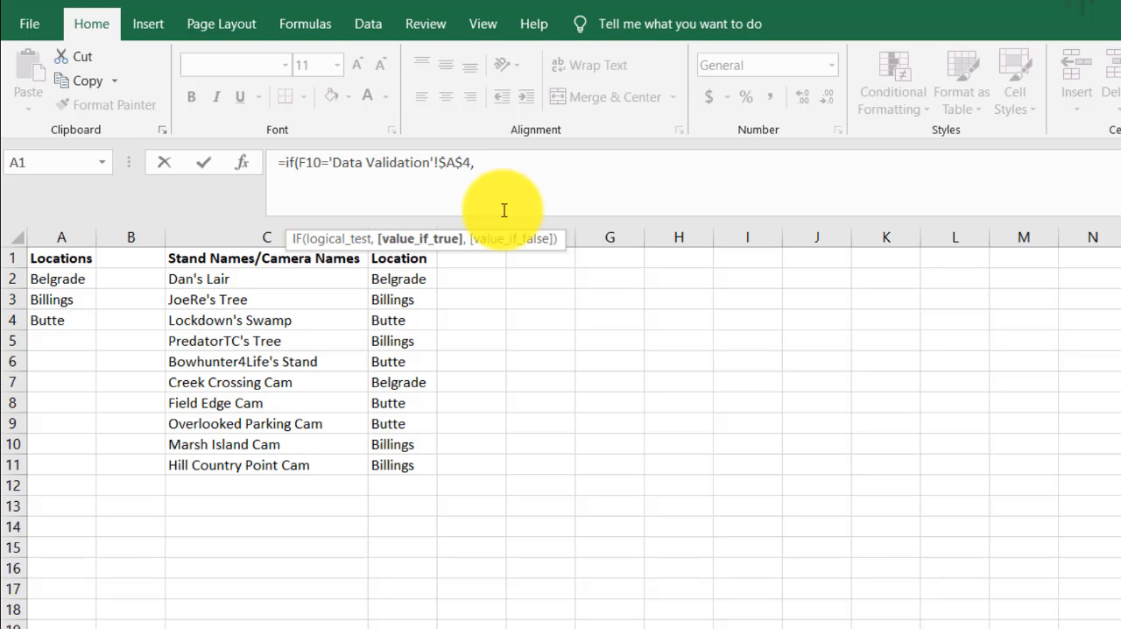
- Complete the G10 test formula so it returns "correct" if true and "incorrect" if false
type("\"correct\",")
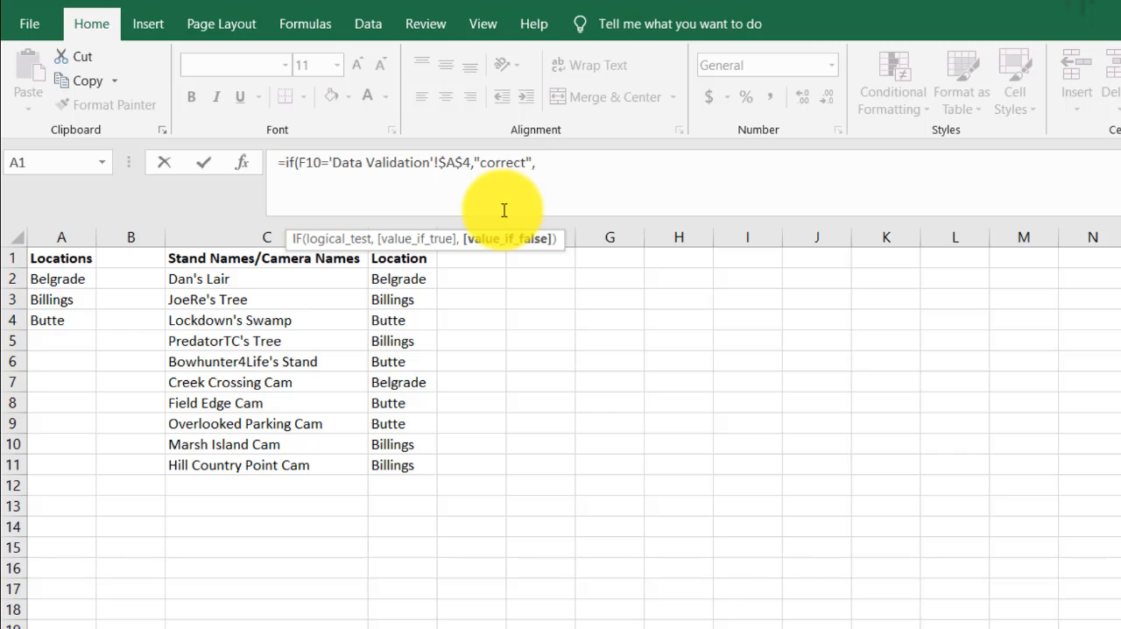
type("\"incorrect\")")
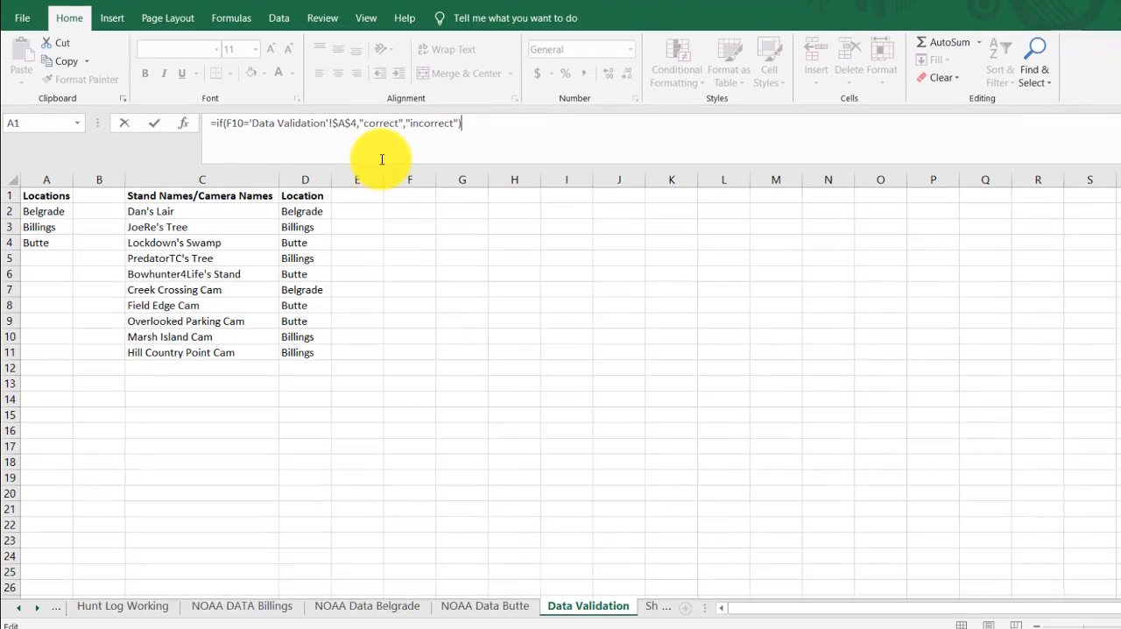
key("Return")
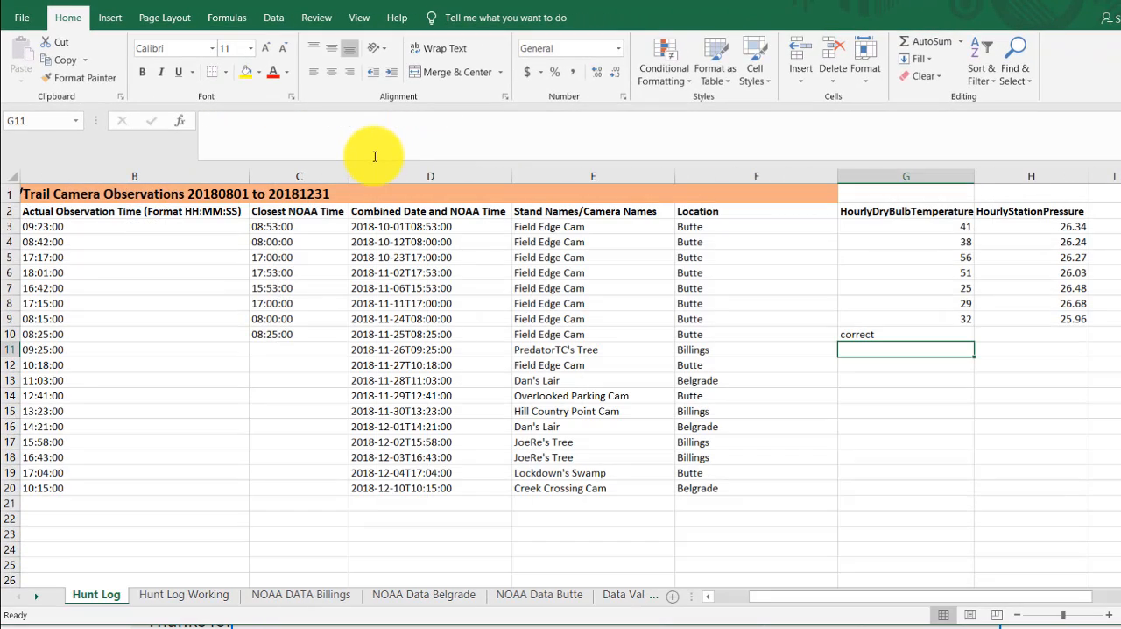
- Fill the test formula from G10 down to G11 and clear the contents of both cells
left_click(906, 333)
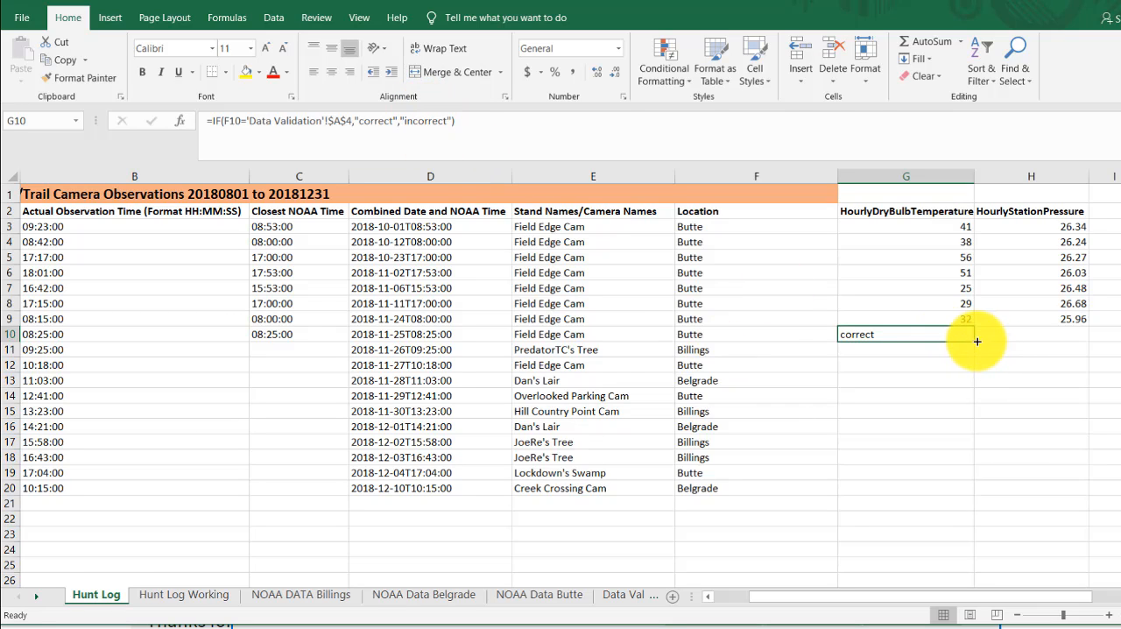
left_click_drag(974, 342, 981, 371)
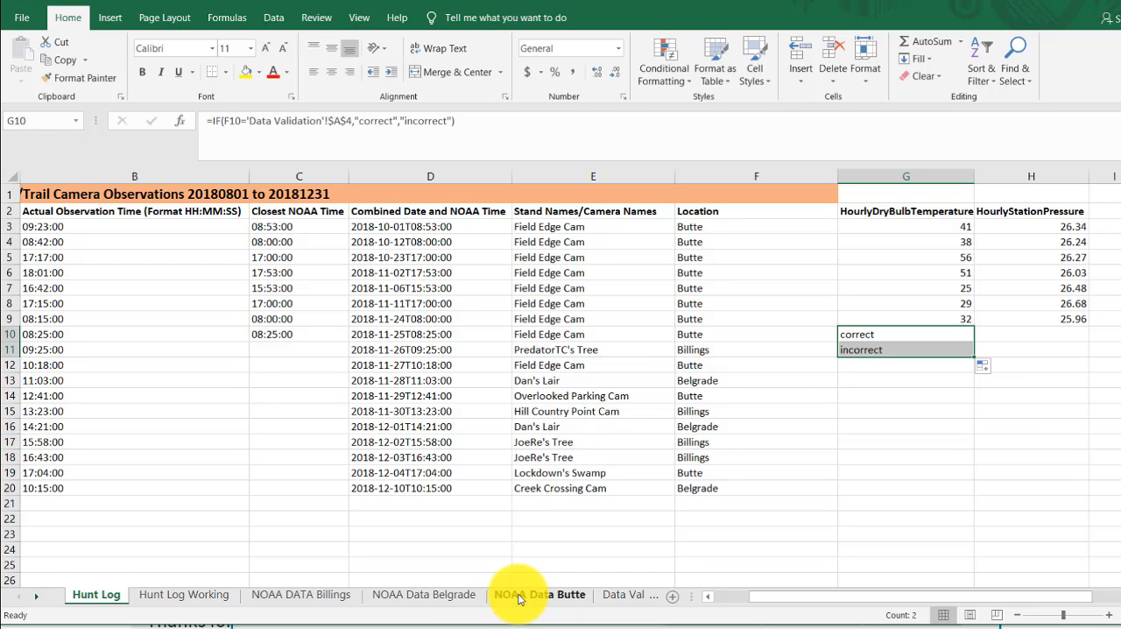
left_click_drag(914, 338, 915, 352)
right_click(915, 351)
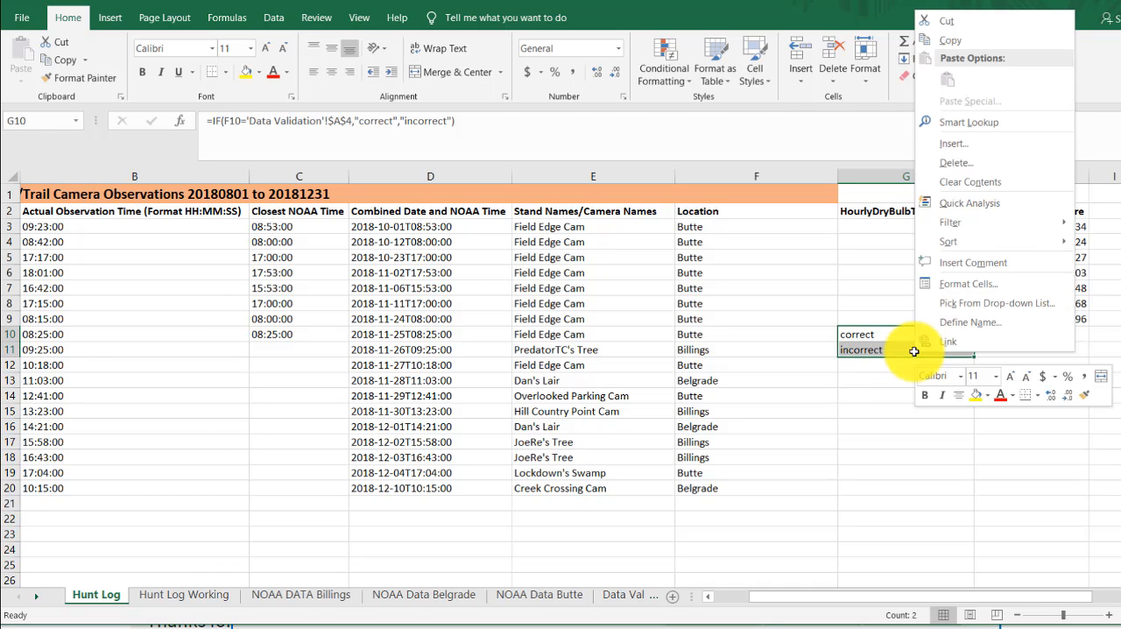
left_click(970, 181)
- Begin a new IF formula in the empty G10 with the logical test F10='Data Validation'!$A$4
left_click(908, 336)
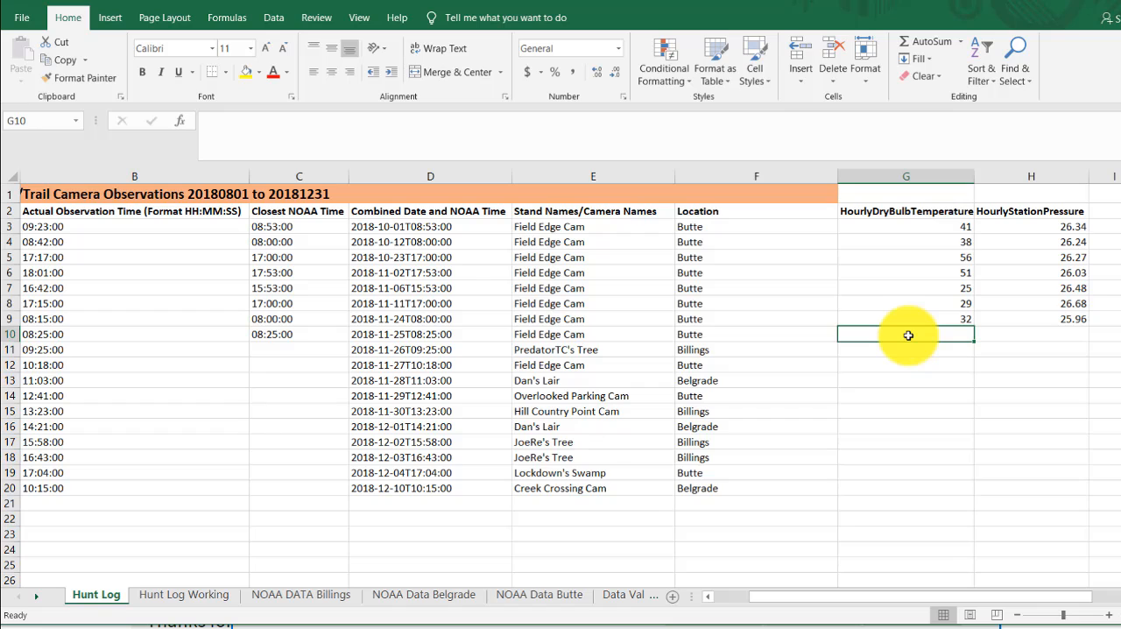
type("=if")
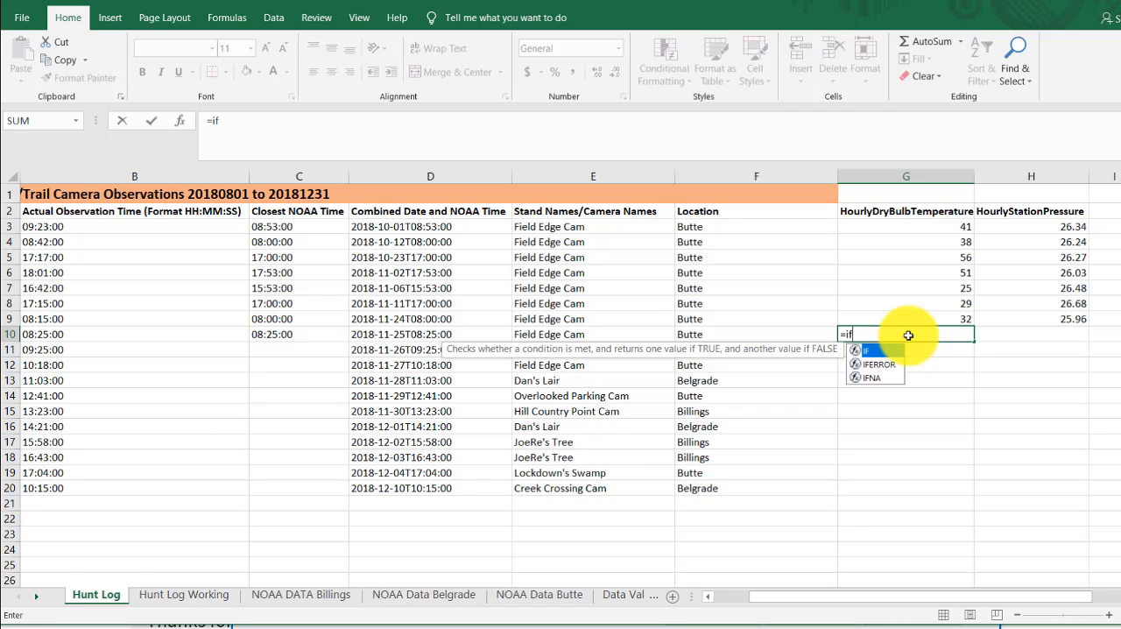
type("(")
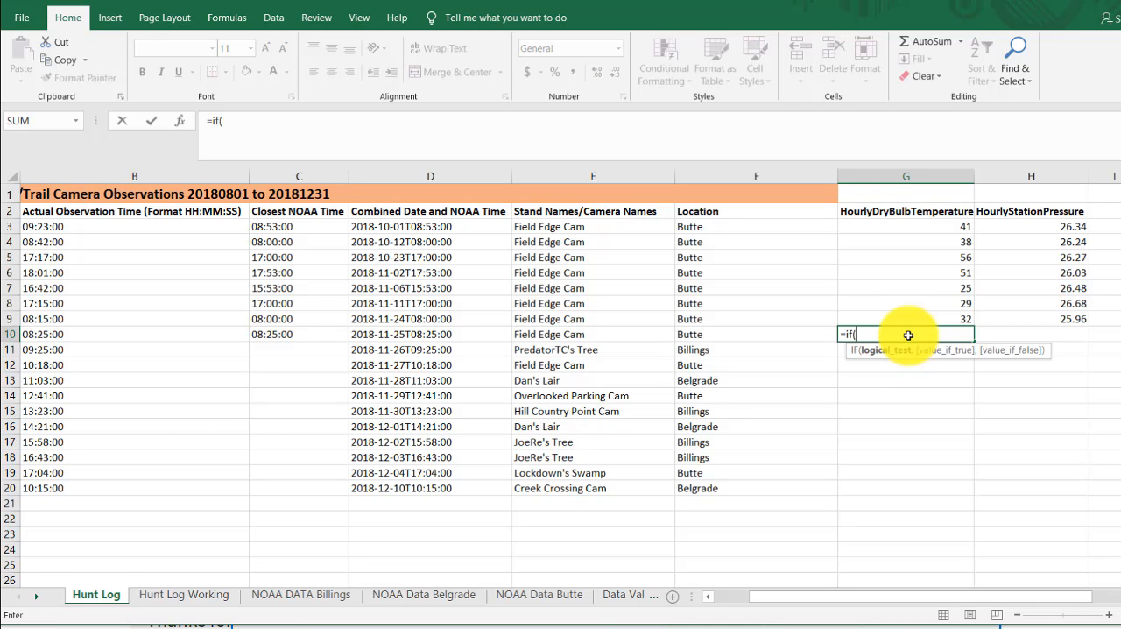
left_click(729, 333)
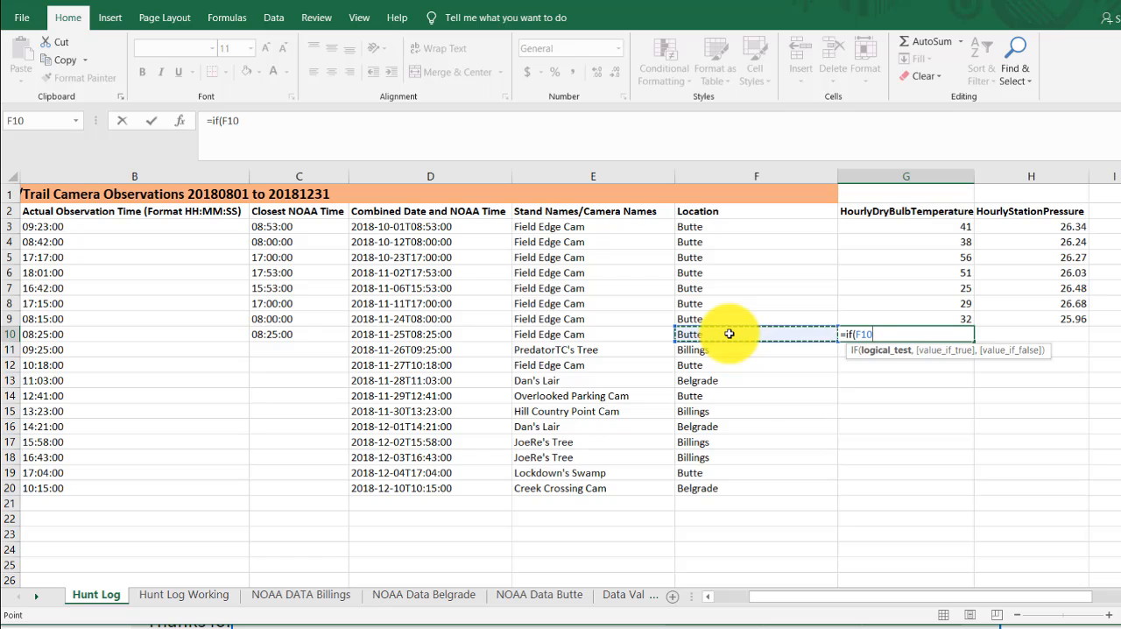
type("=")
left_click(617, 597)
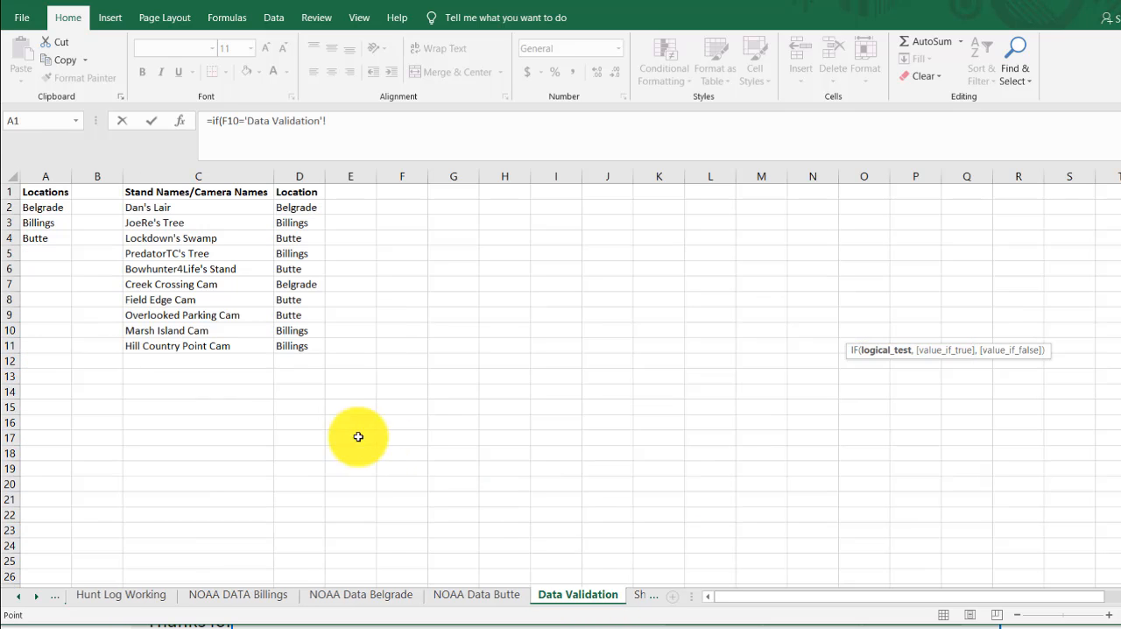
left_click(33, 238)
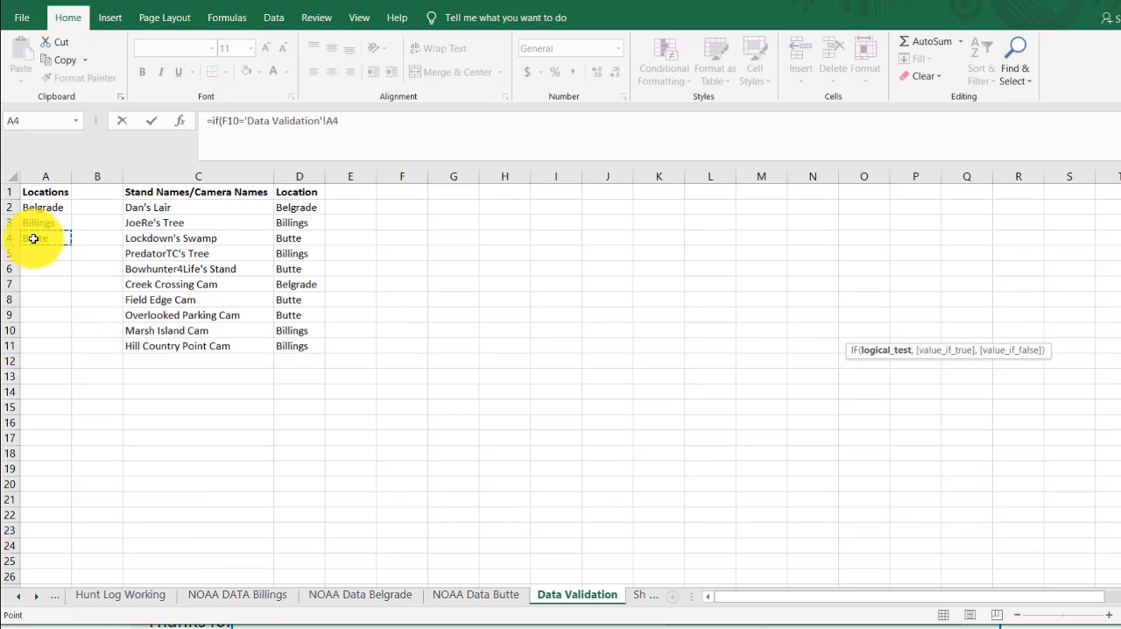
key("F4")
type(",")
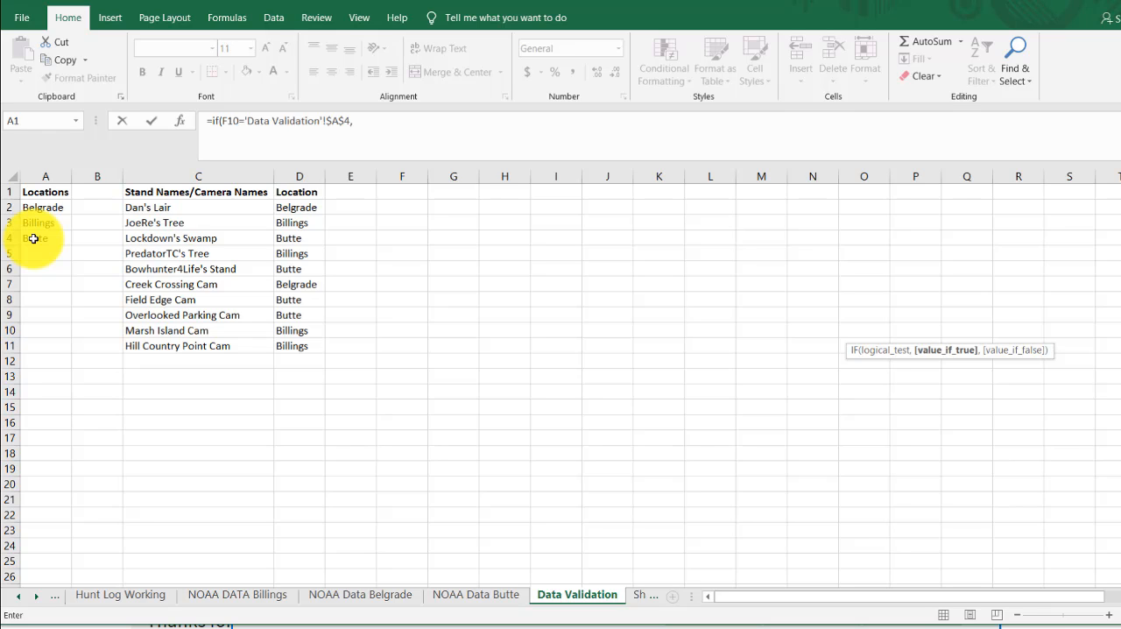
left_click(359, 121)
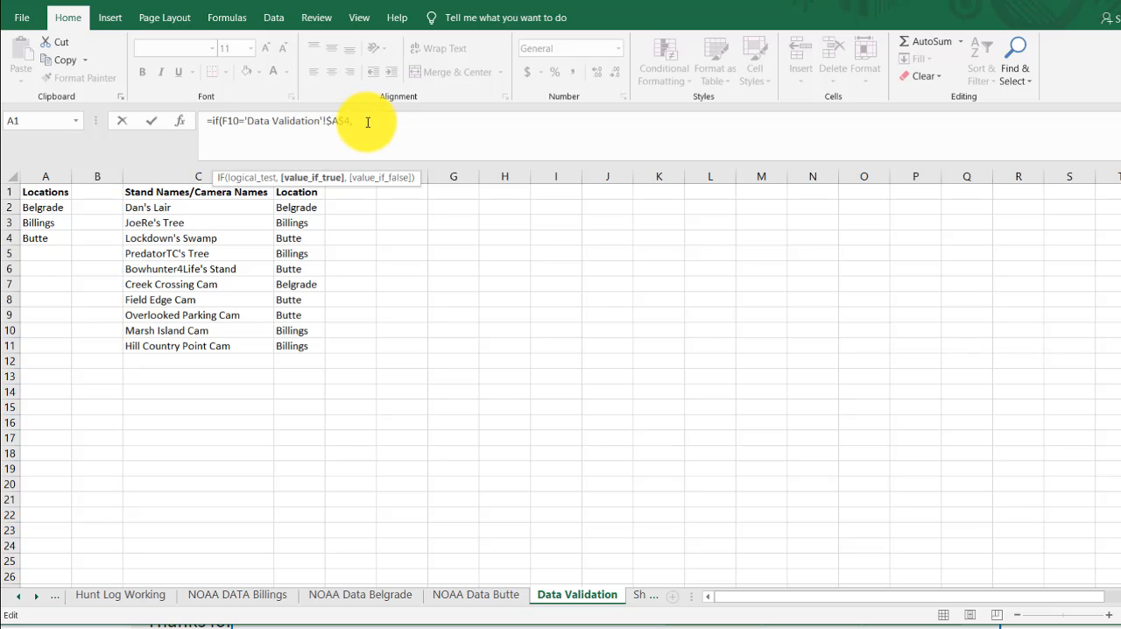
- Nest a VLOOKUP as the IF formula's value if true, using 'Hunt Log'!D10 as the lookup value
type(",vlookup")
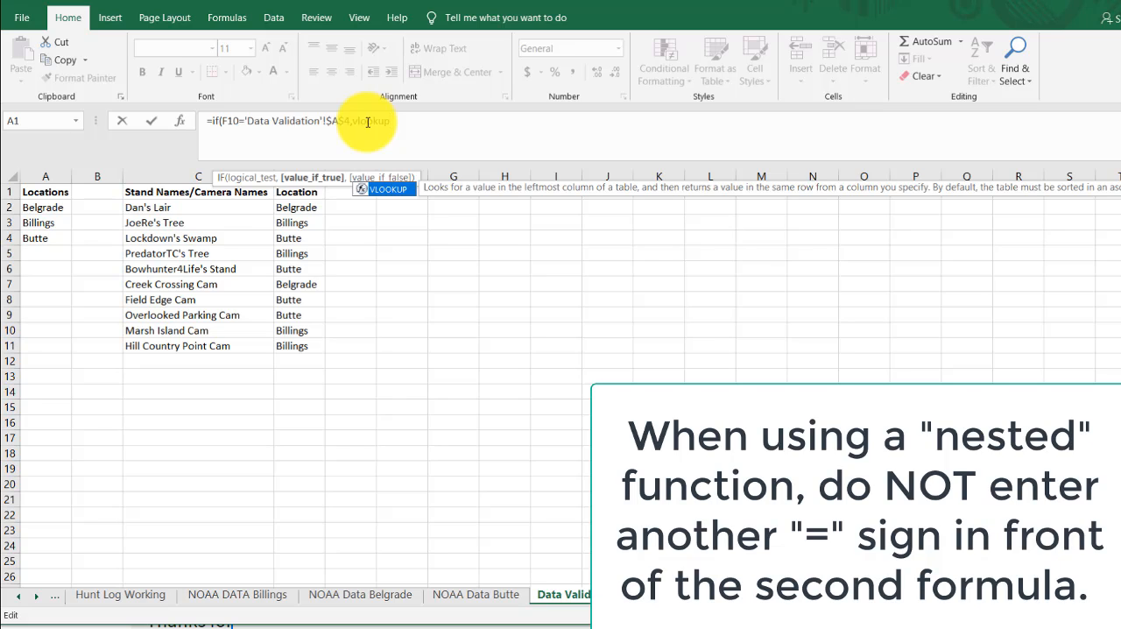
type("(")
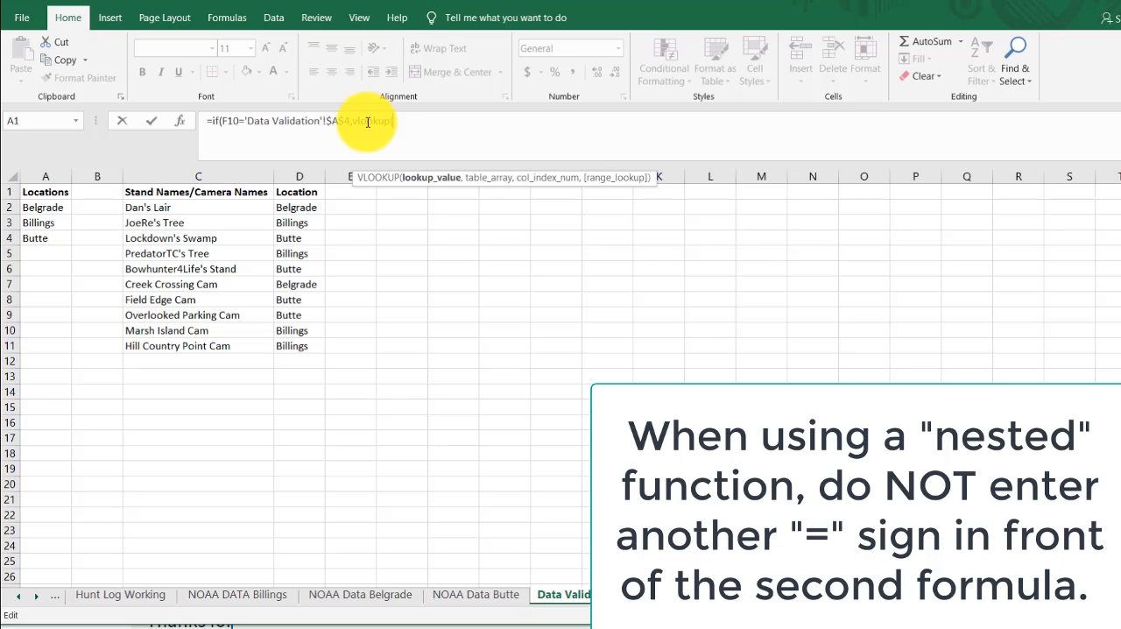
left_click(19, 598)
left_click(93, 597)
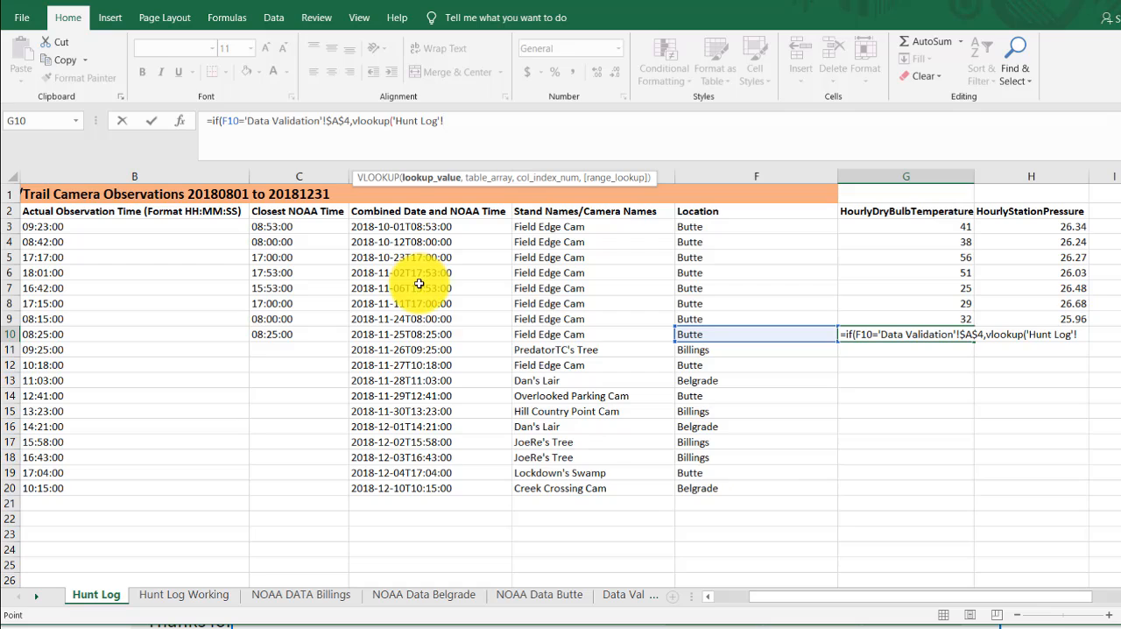
left_click(453, 334)
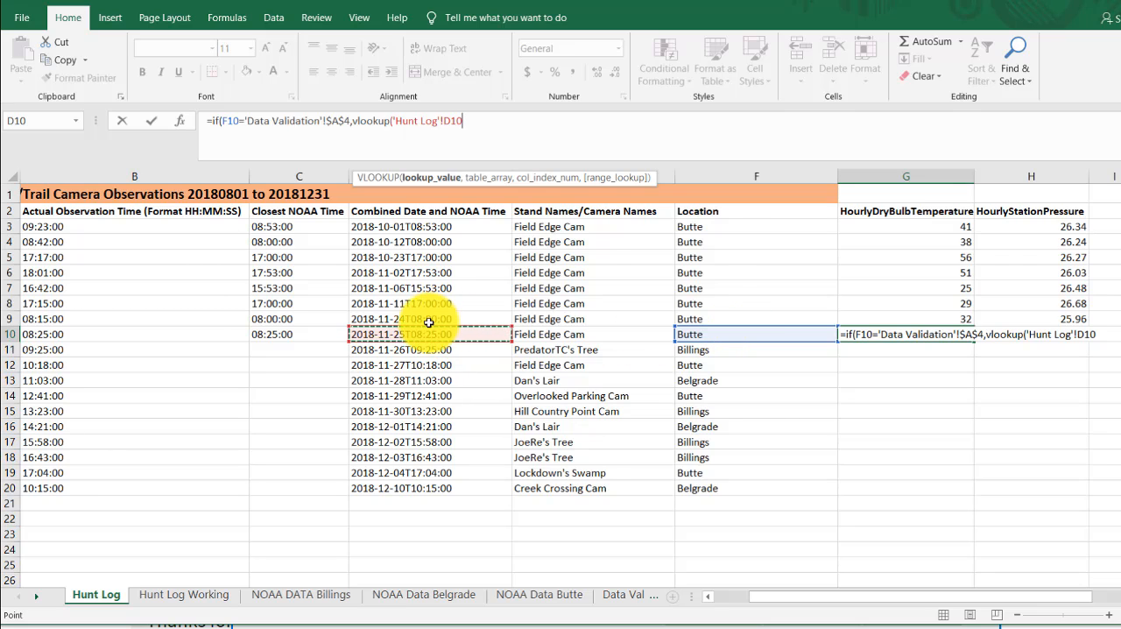
type(",")
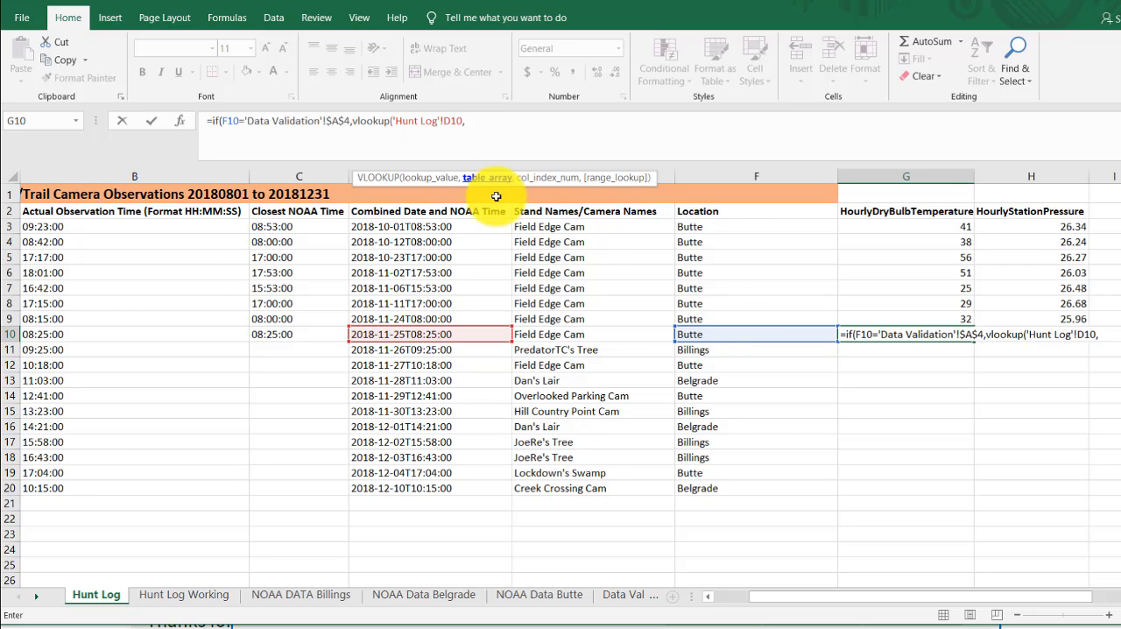
- Set the nested VLOOKUP's table array to the absolute range 'NOAA Data Butte'!$B$1:$DT$3866
left_click(541, 599)
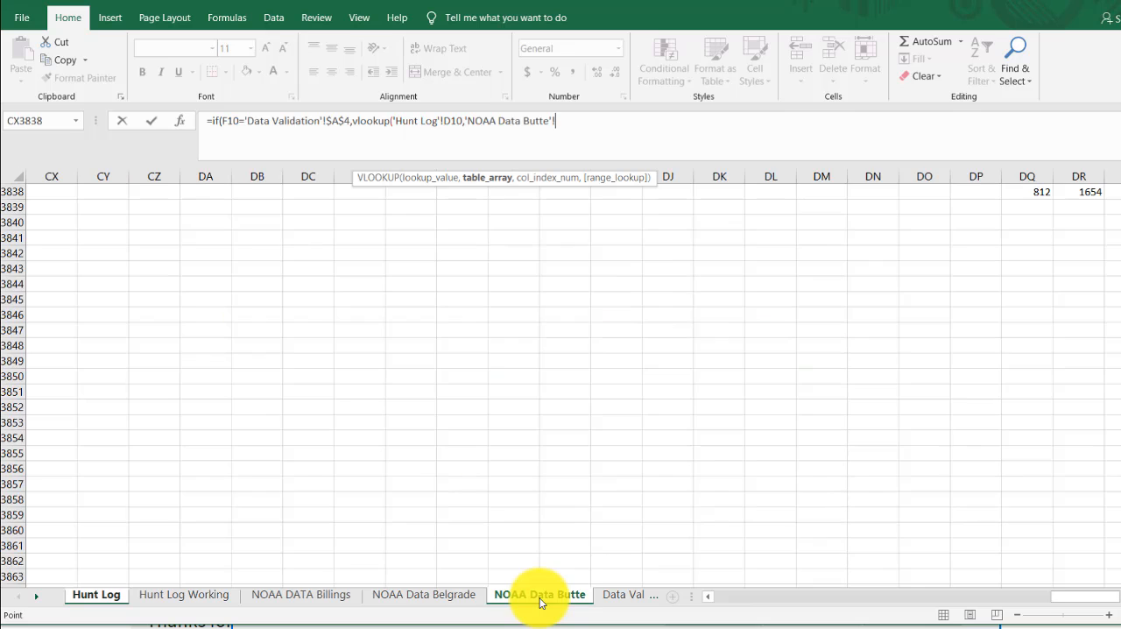
left_click_drag(1089, 604, 783, 603)
left_click_drag(1117, 556, 1117, 162)
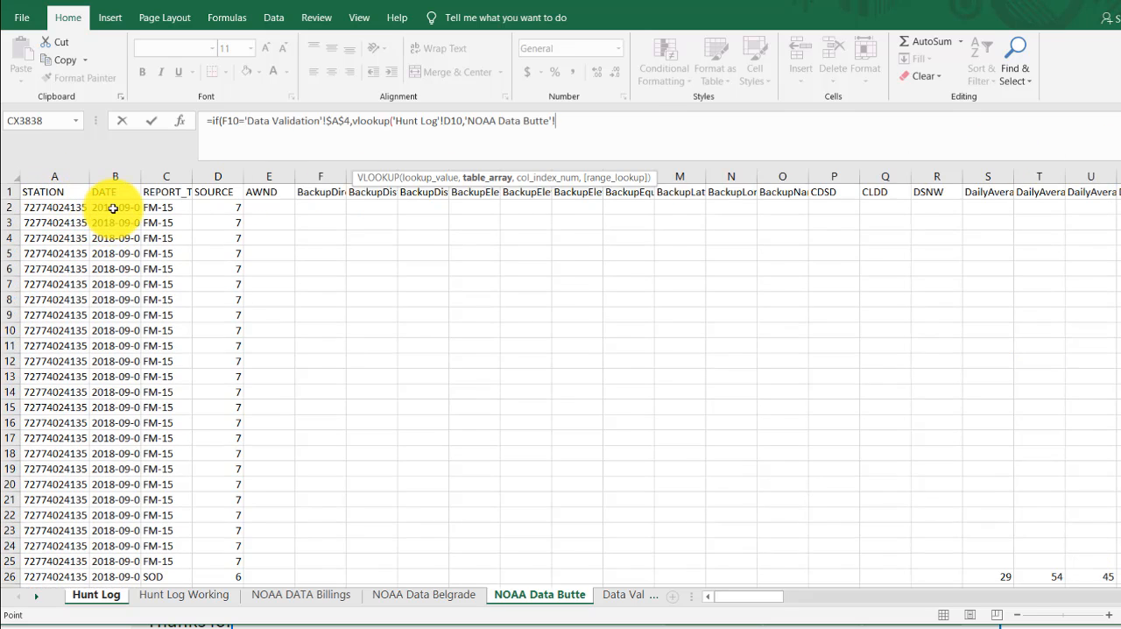
left_click(142, 178)
left_click(136, 179)
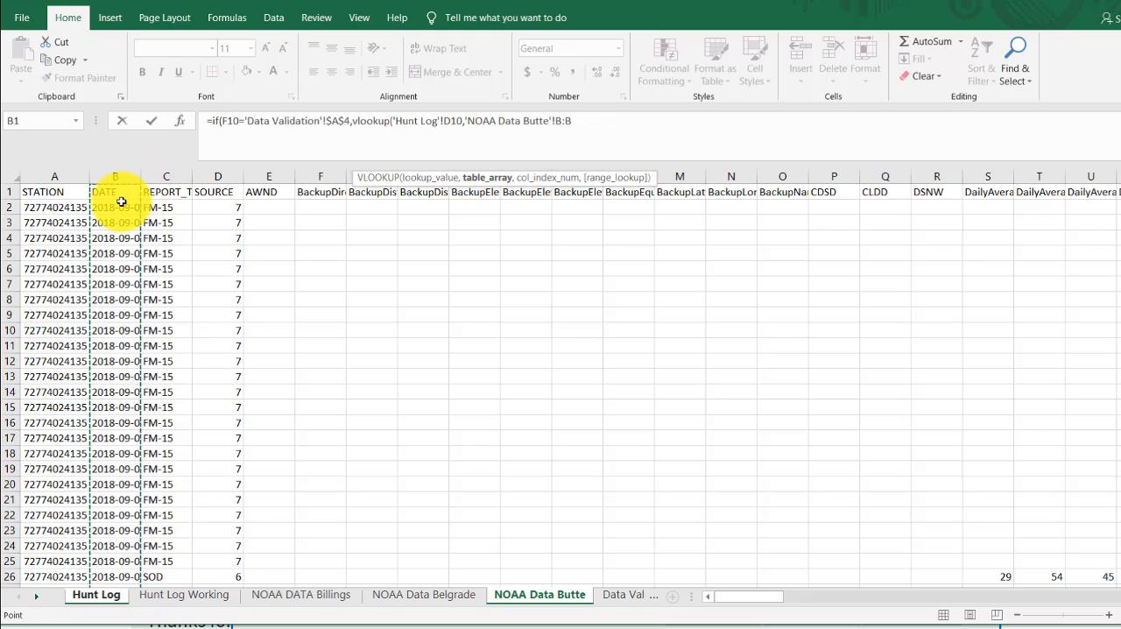
left_click(118, 192)
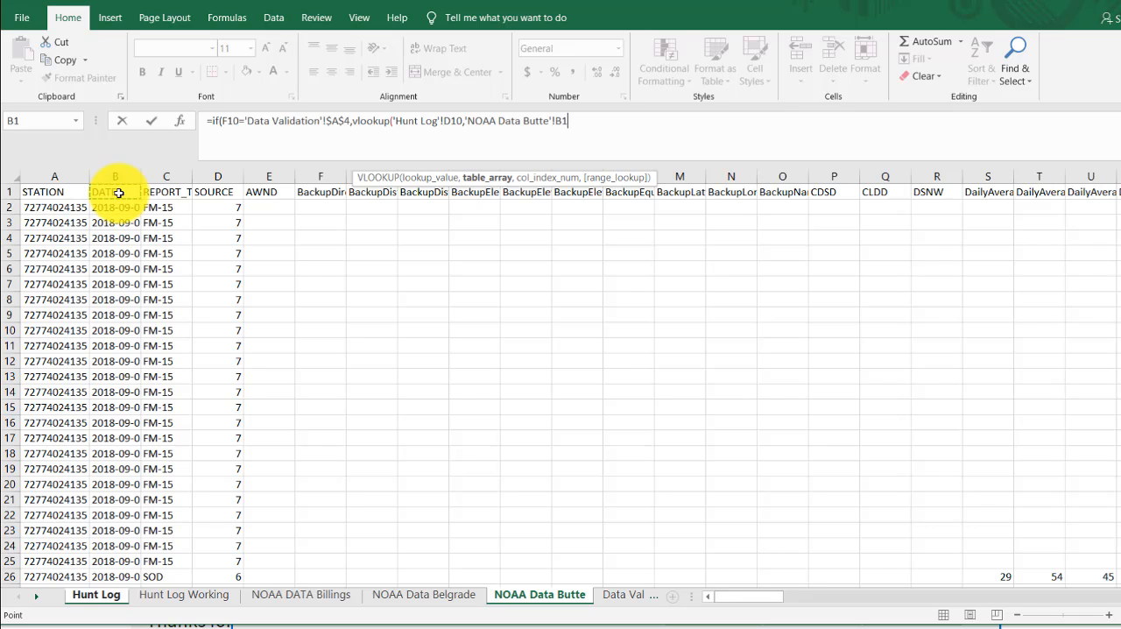
key("ctrl+shift+Right")
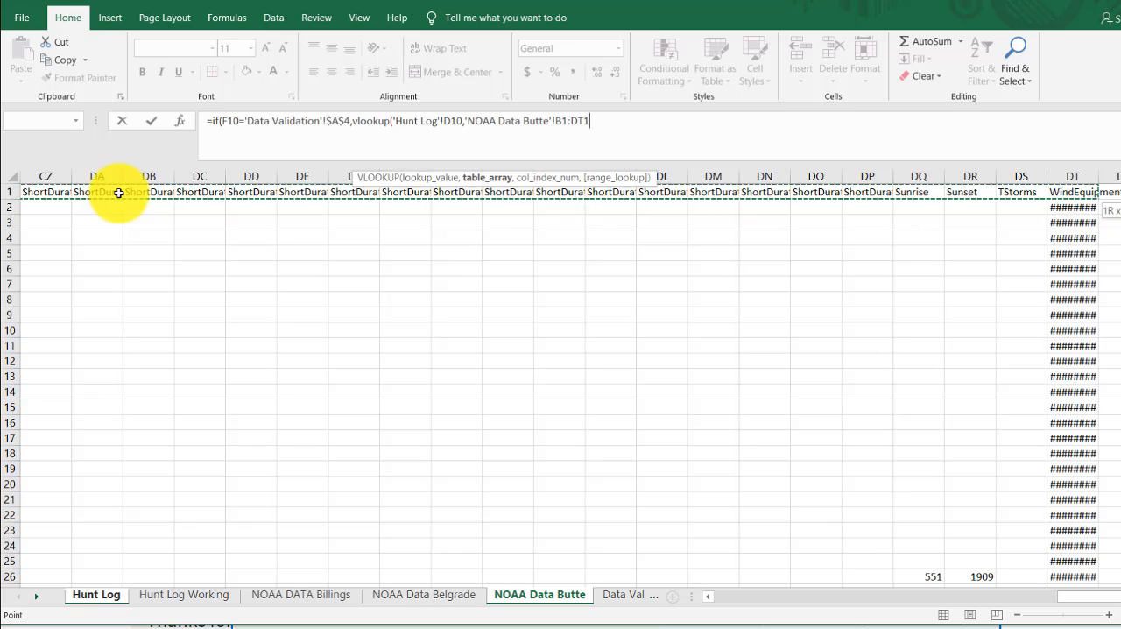
key("ctrl+shift+Down")
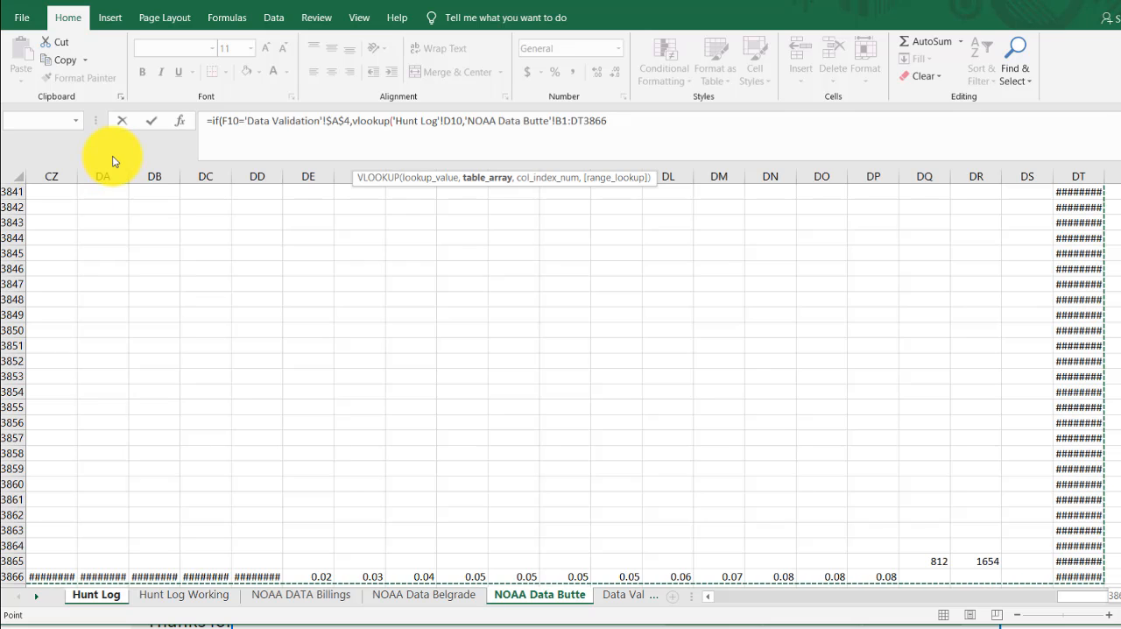
key("F4")
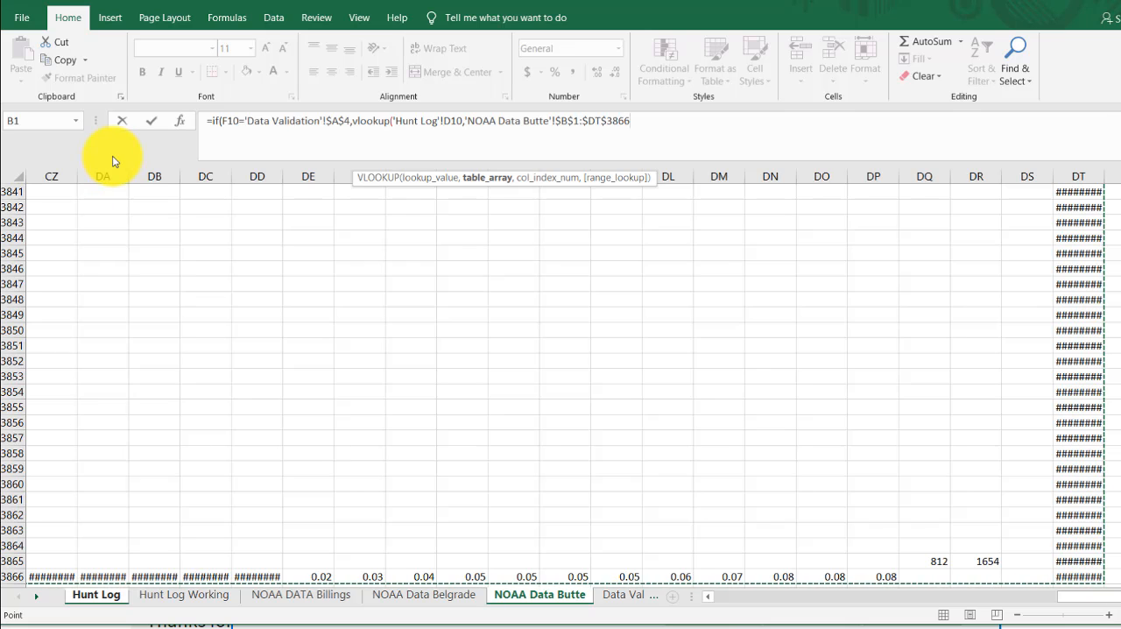
- Complete the Butte VLOOKUP in G10 with column index 43 and range lookup TRUE, and enter the formula with the suggested correction
type(",")
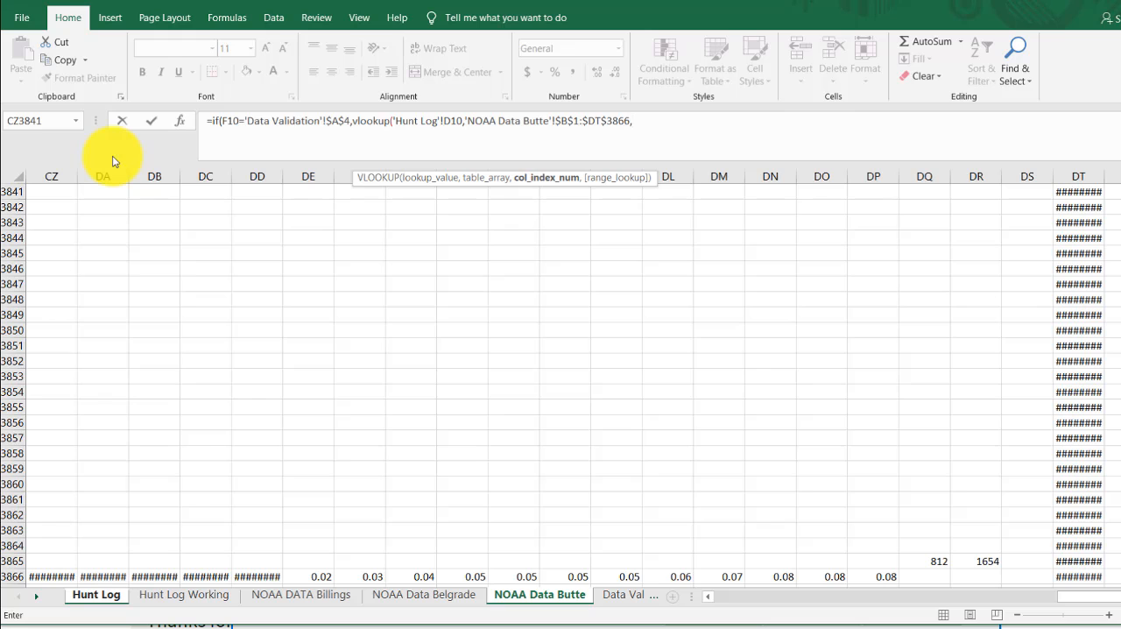
left_click_drag(1115, 569, 1104, 188)
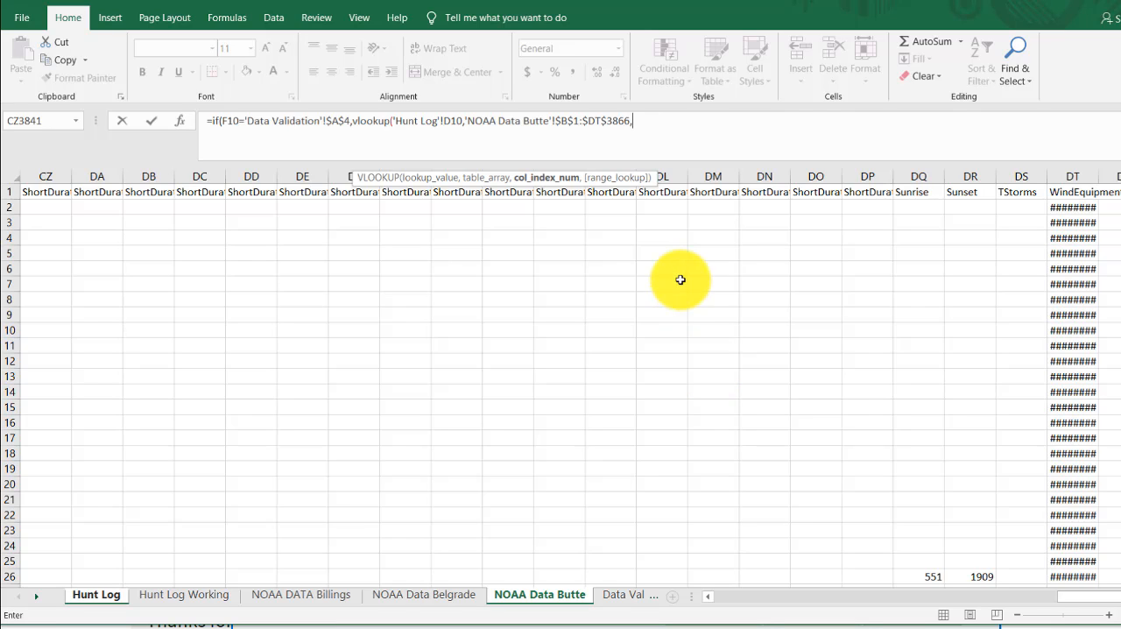
type("43,")
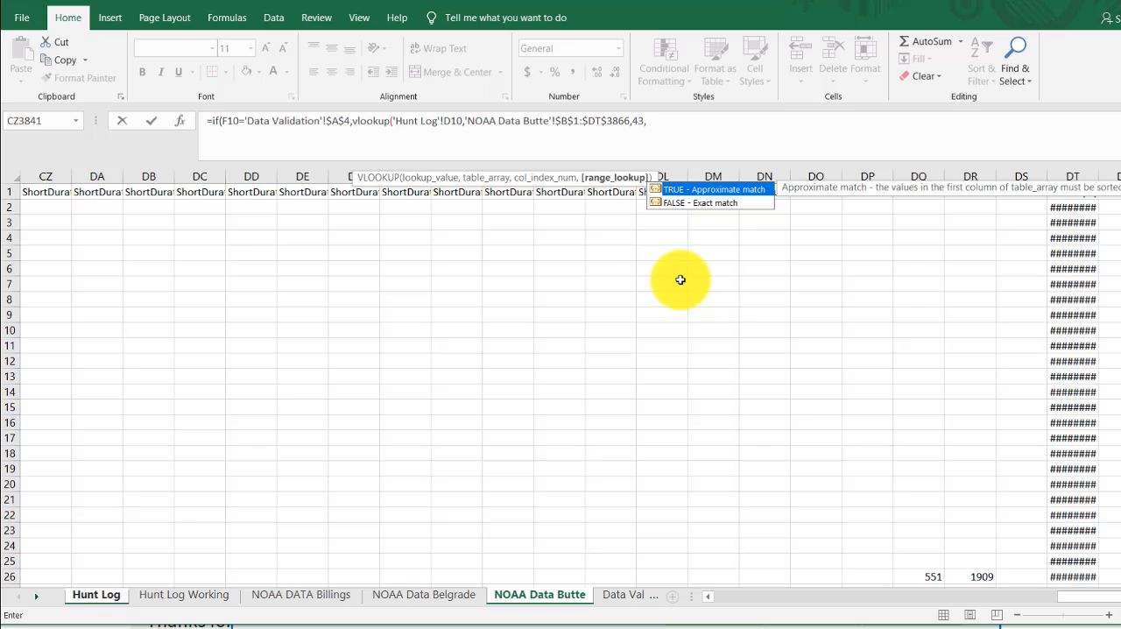
type("true)")
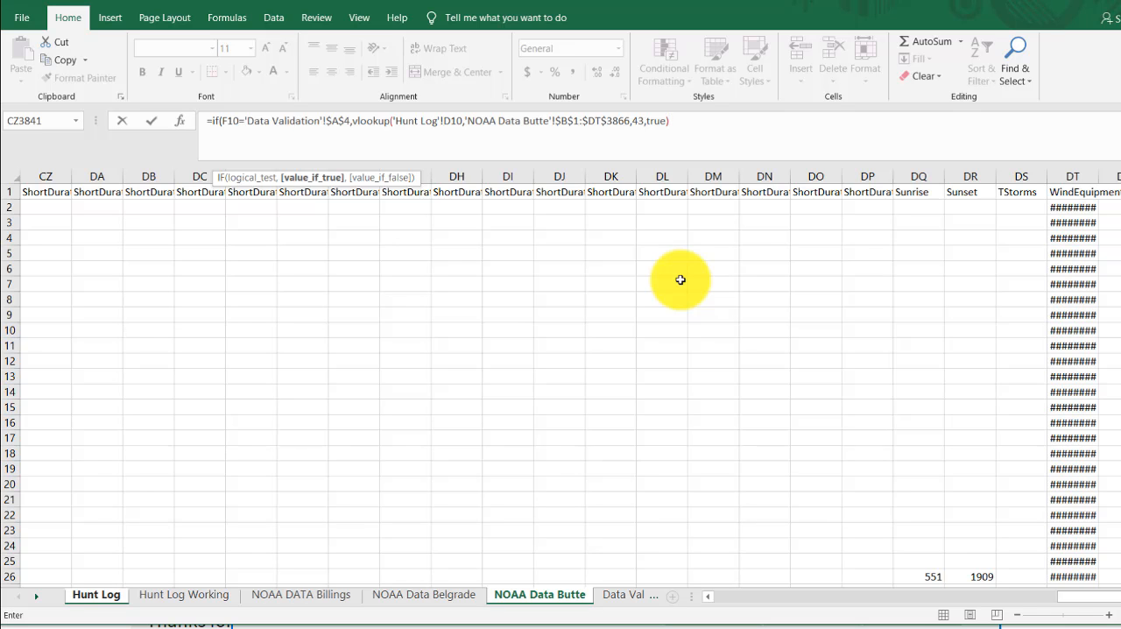
key("Return")
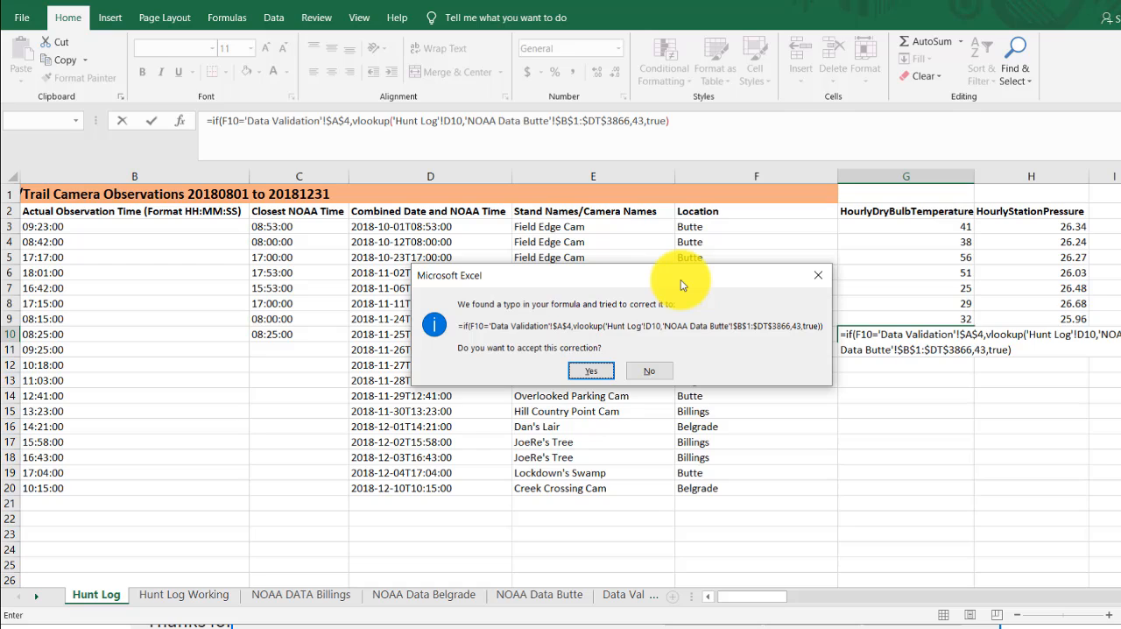
left_click(594, 371)
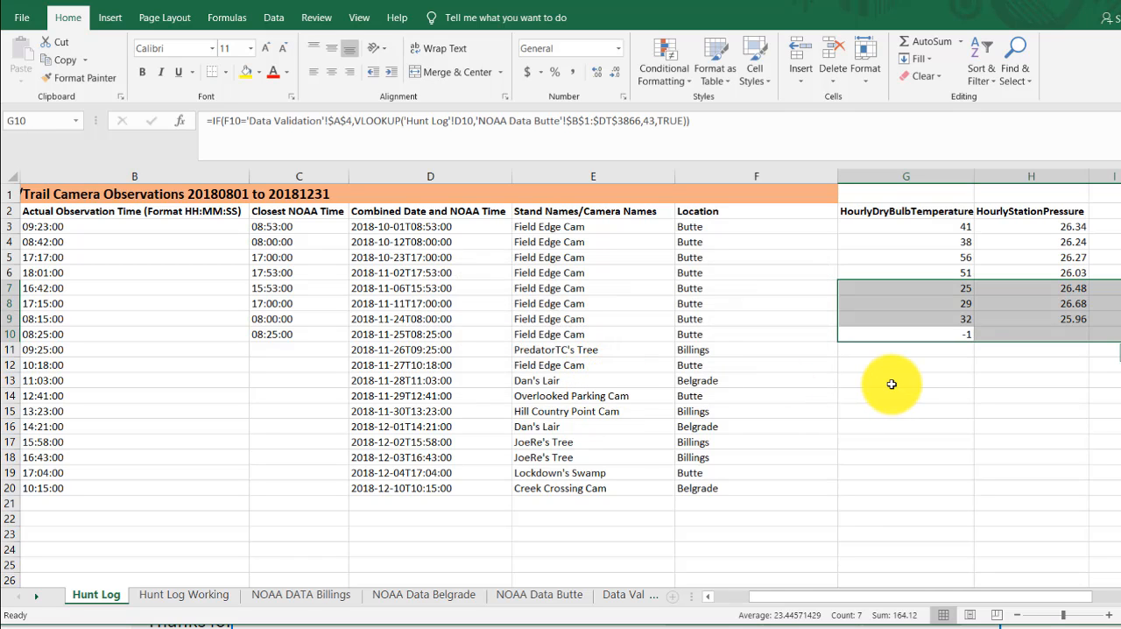
- Test the G10 formula by filling it down to G20, and undo the fill
left_click(931, 334)
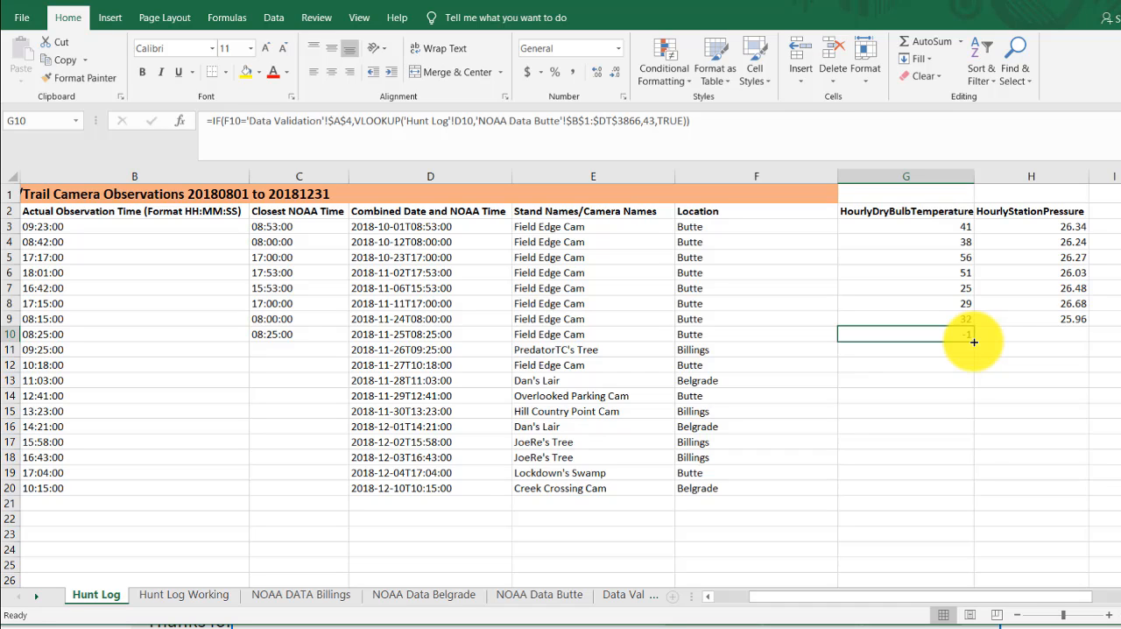
left_click_drag(974, 342, 961, 501)
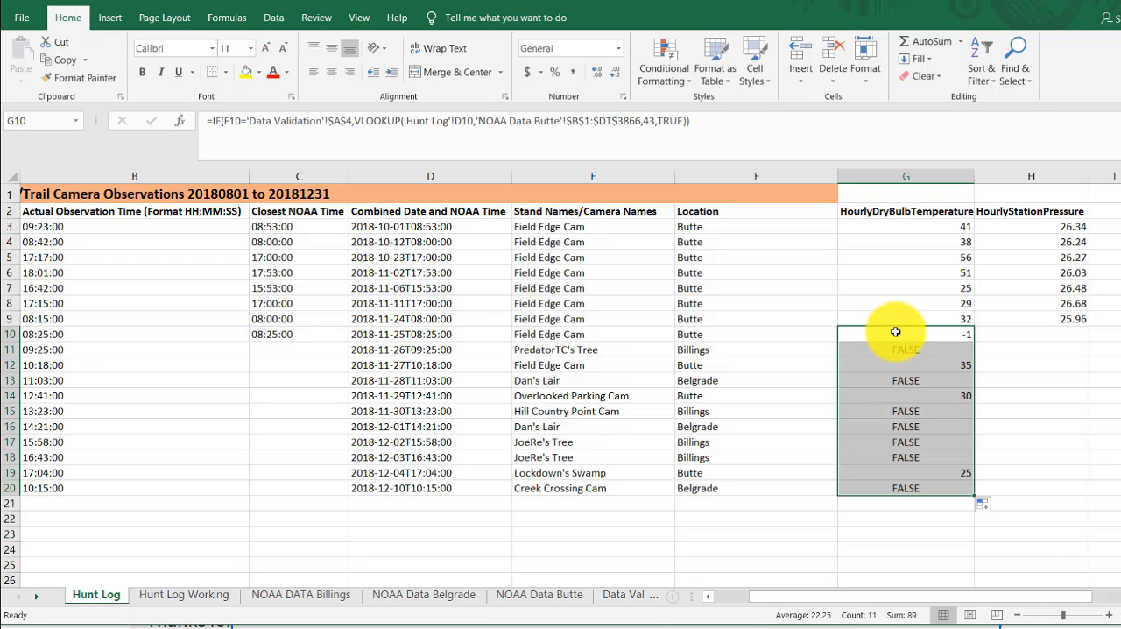
key("ctrl+z")
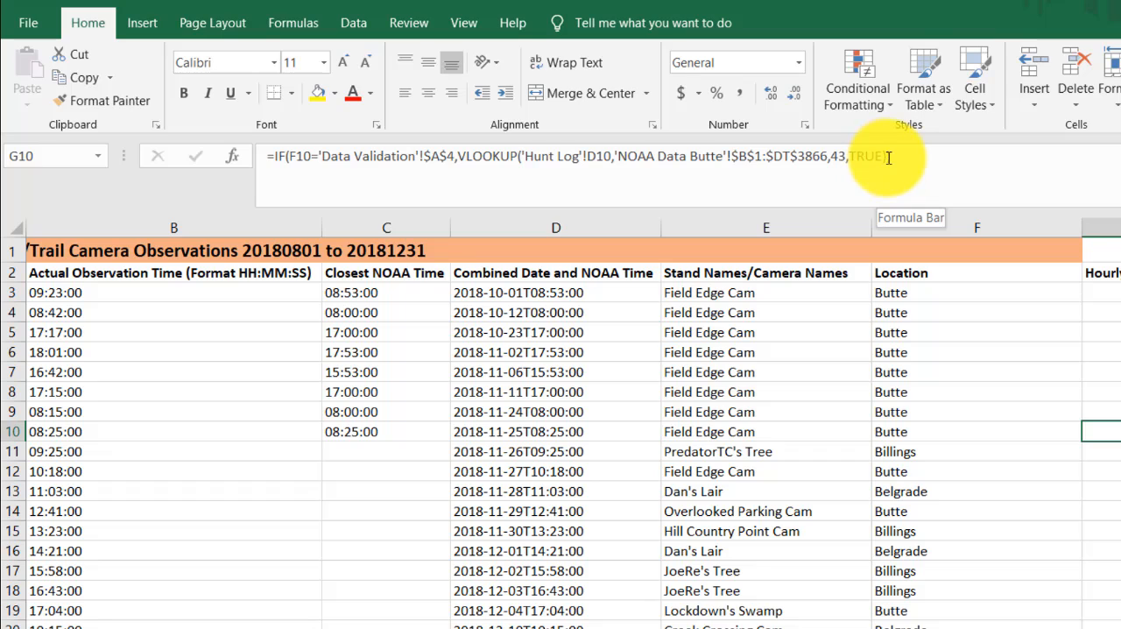
- Nest a second IF as the value if false of the G10 formula, with the logical test F10='Data Validation'!$A$3
left_click(888, 156)
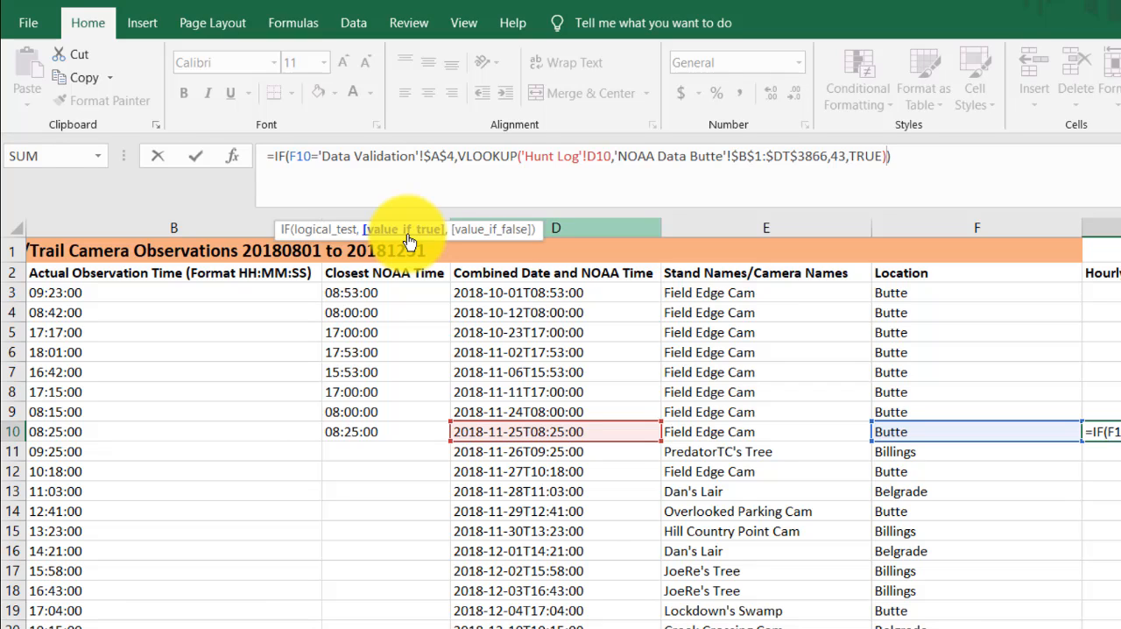
type(",")
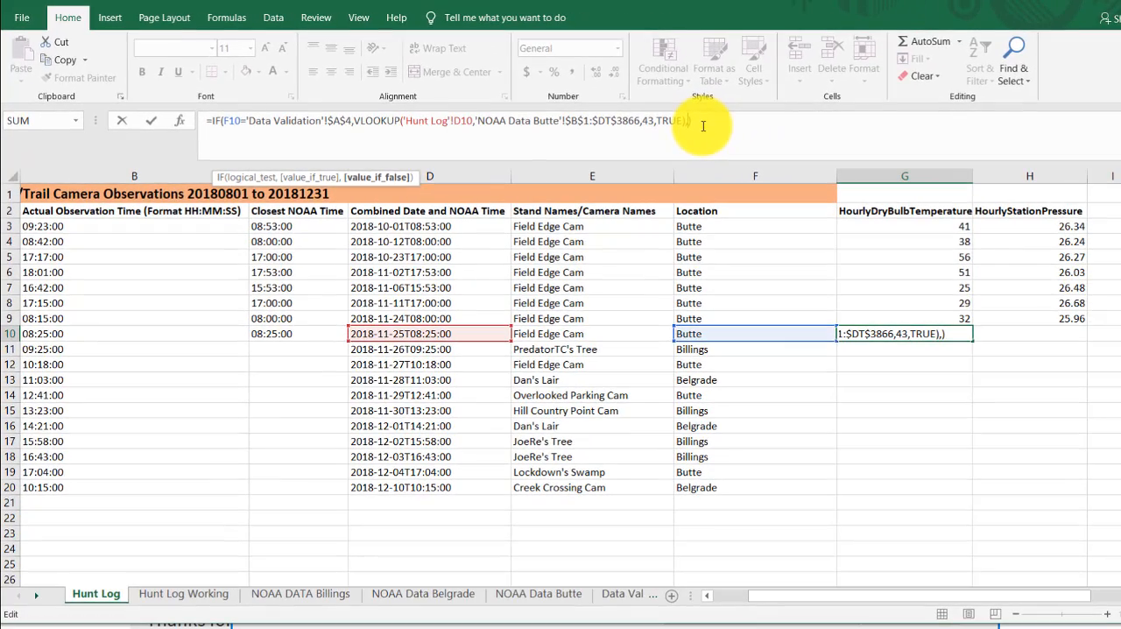
type("if")
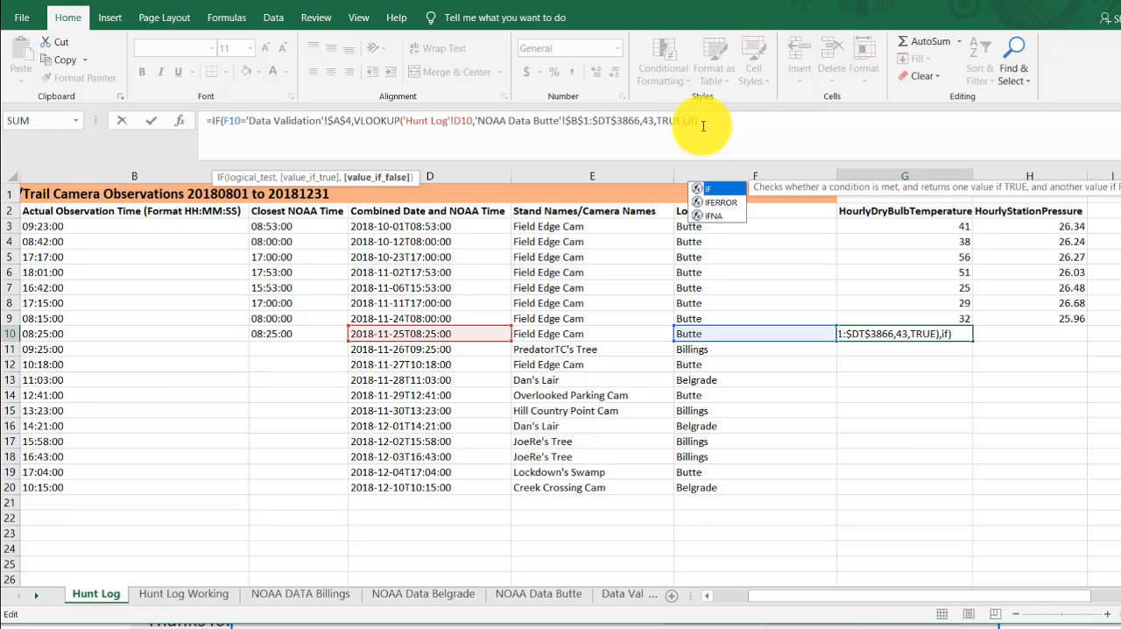
type("(")
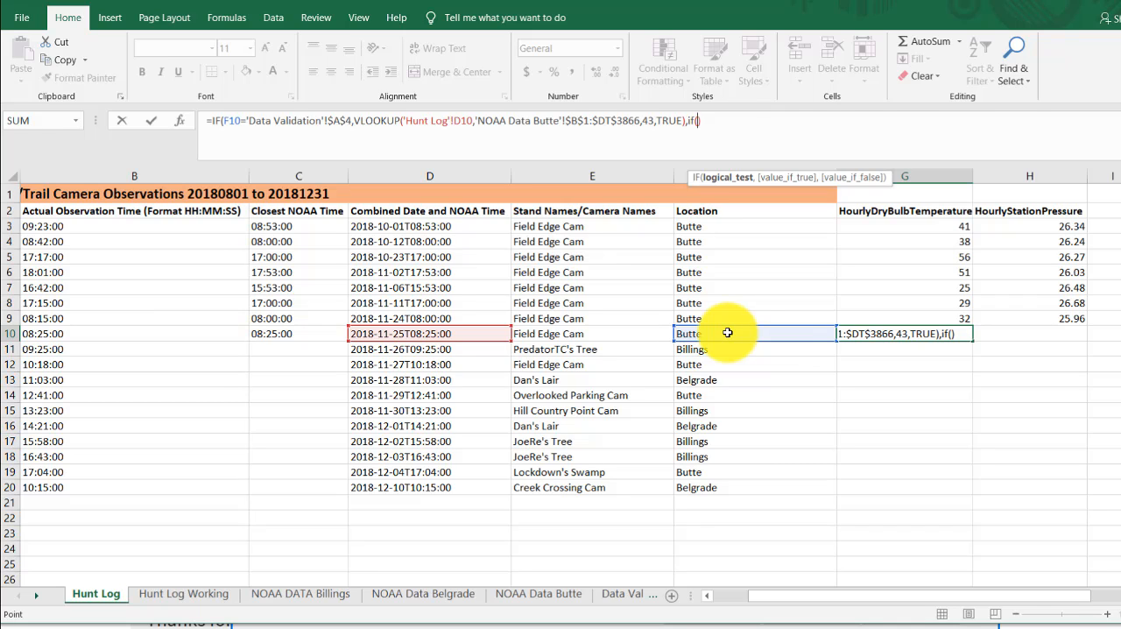
left_click(728, 332)
type("=")
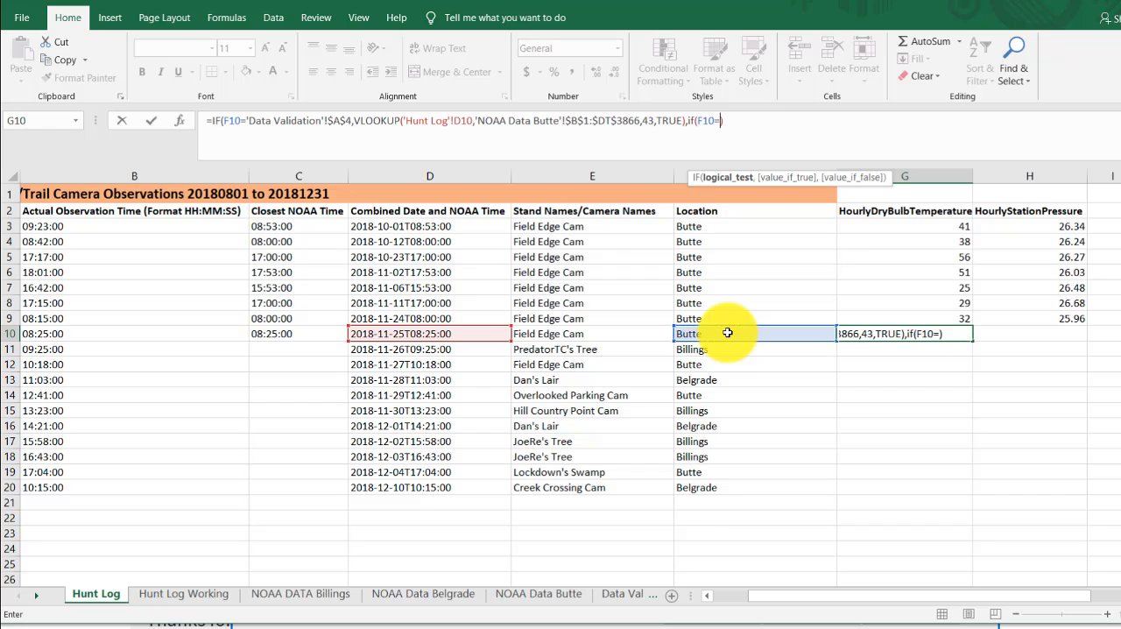
left_click(620, 594)
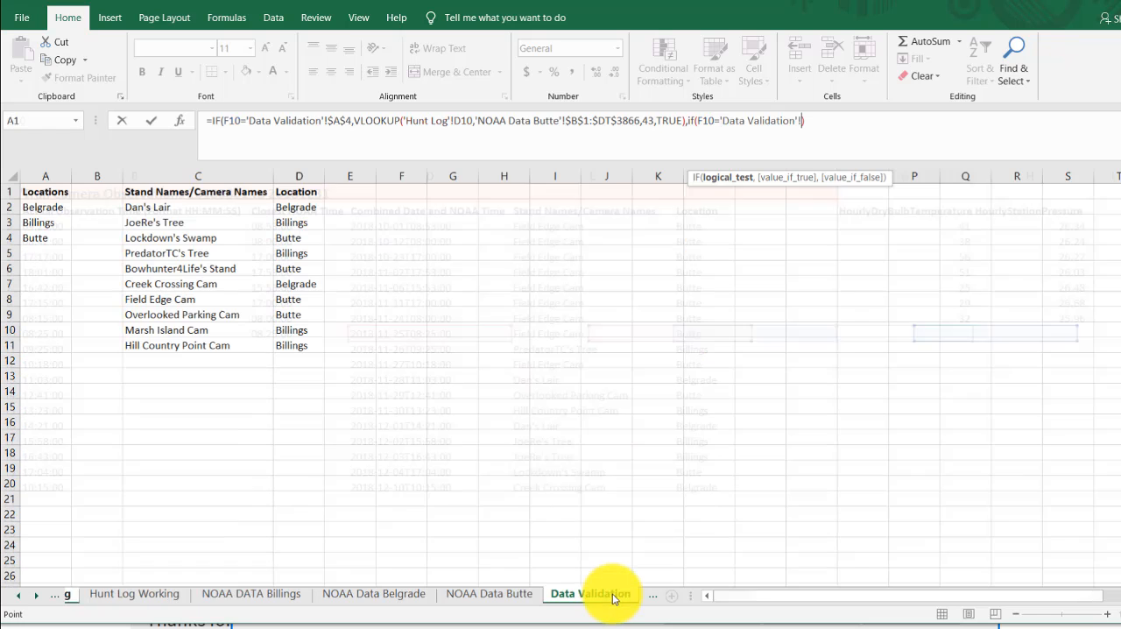
left_click(46, 222)
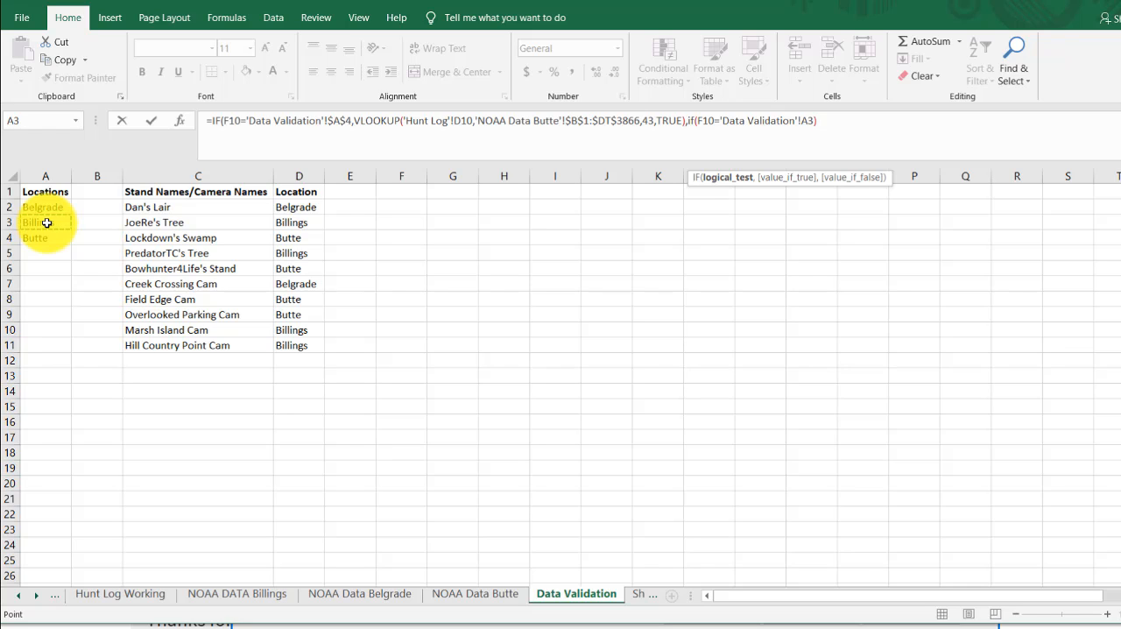
key("F4")
type(",")
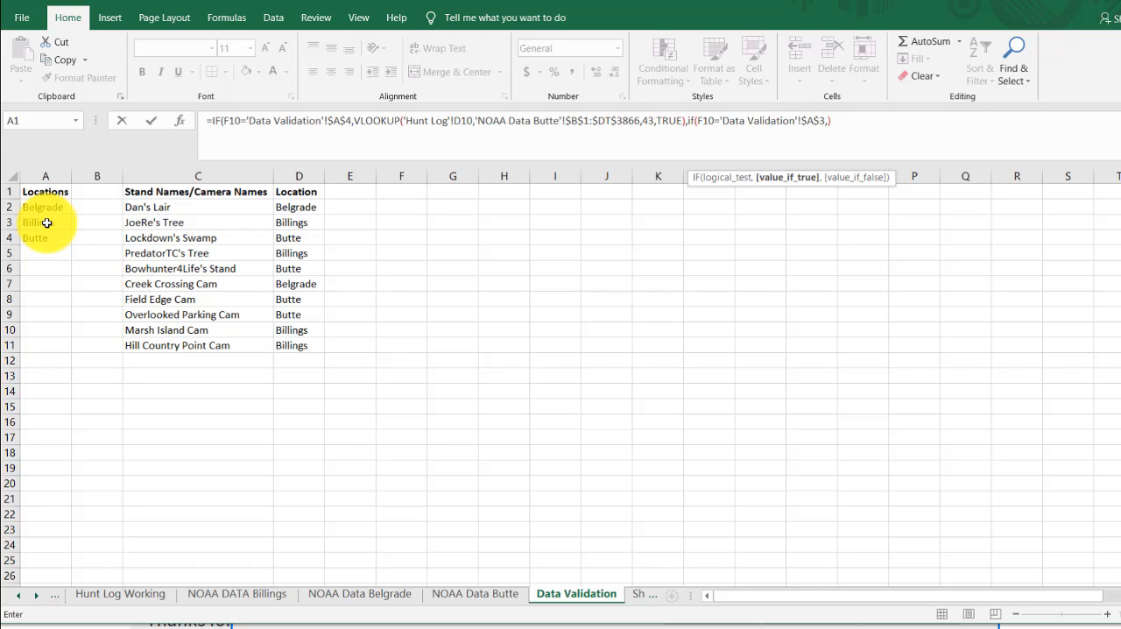
- Add a VLOOKUP as the second IF's value if true, using 'Hunt Log'!D10 as the lookup value
type("vlookup")
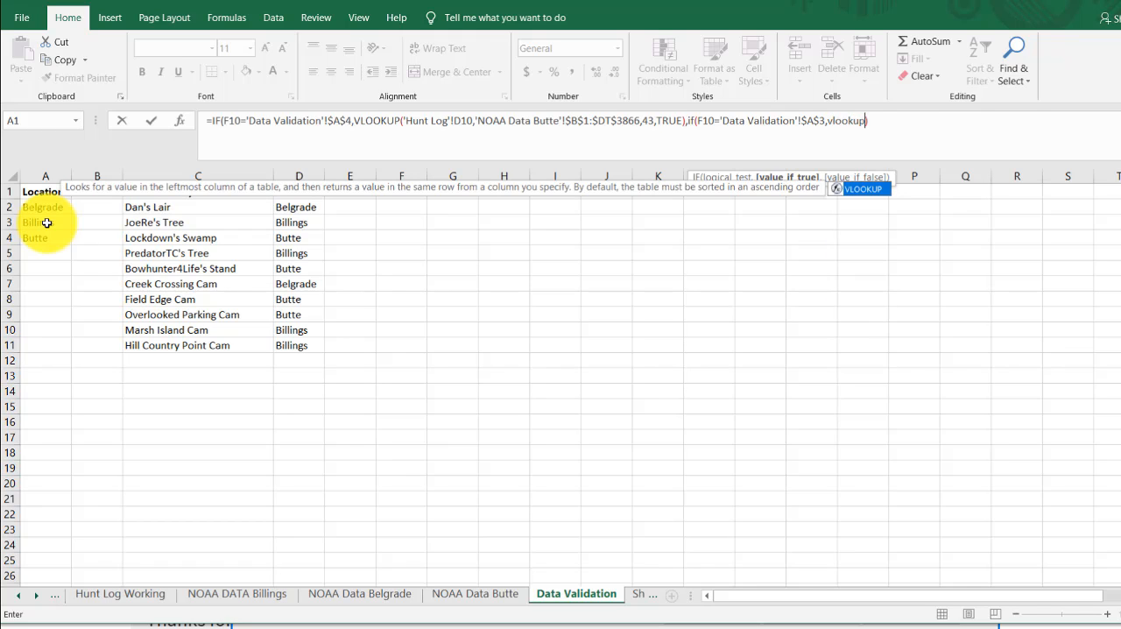
type("(")
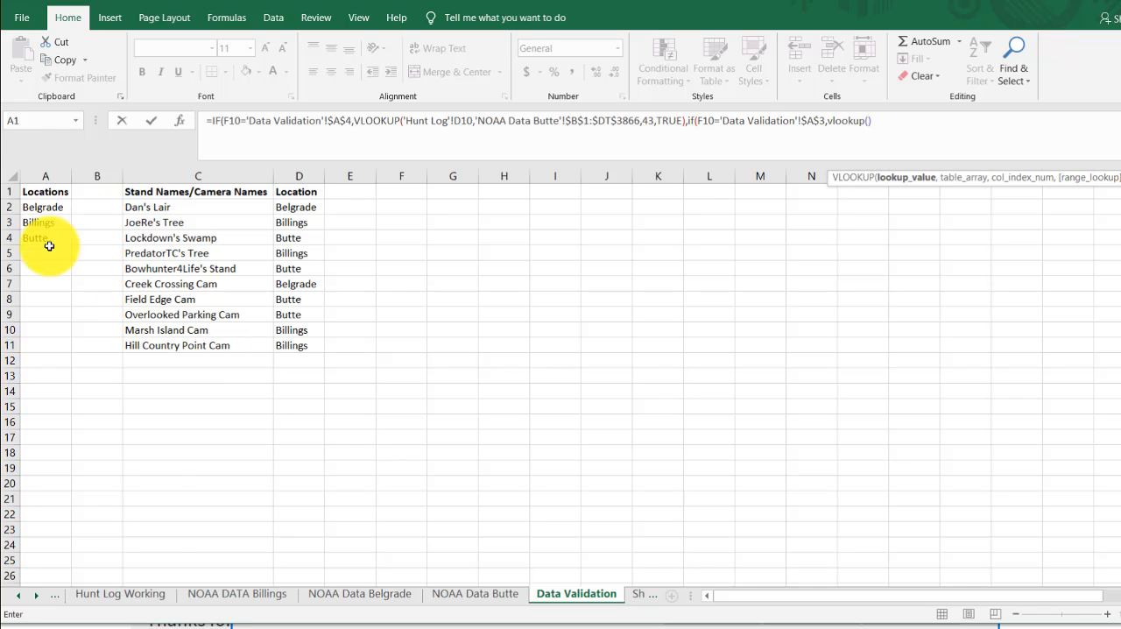
left_click(17, 595)
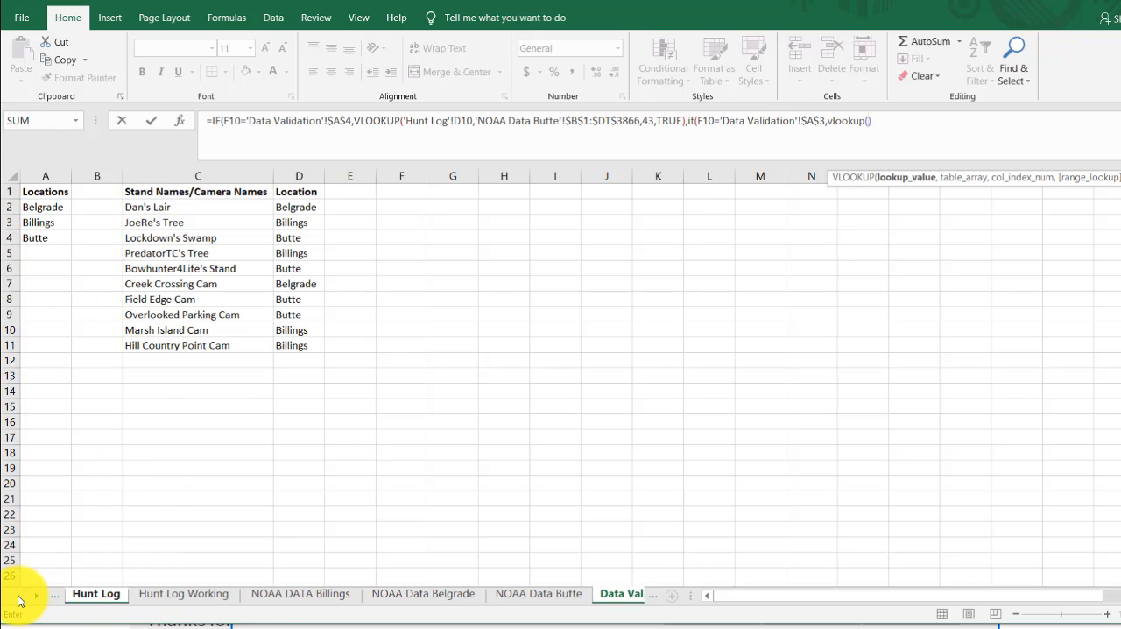
left_click(96, 594)
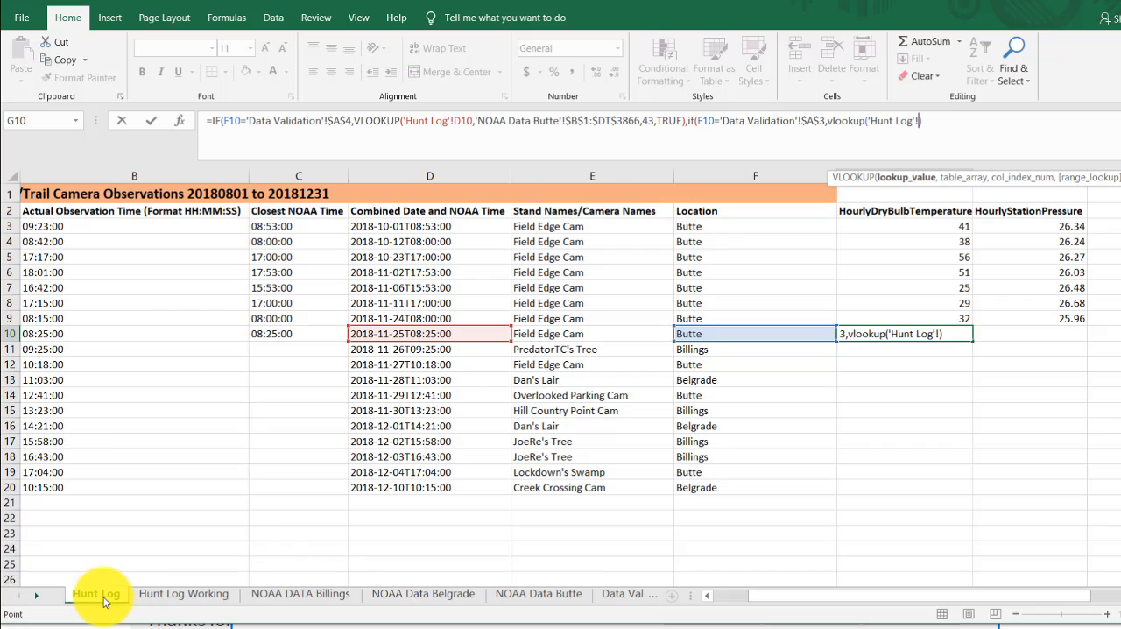
left_click(418, 337)
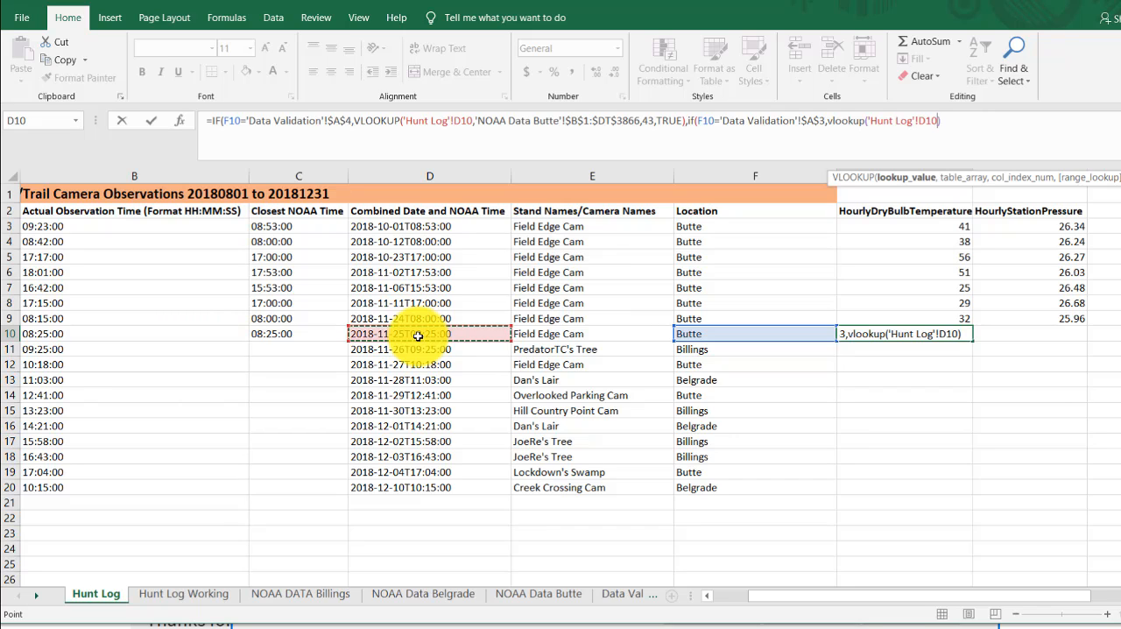
type(",")
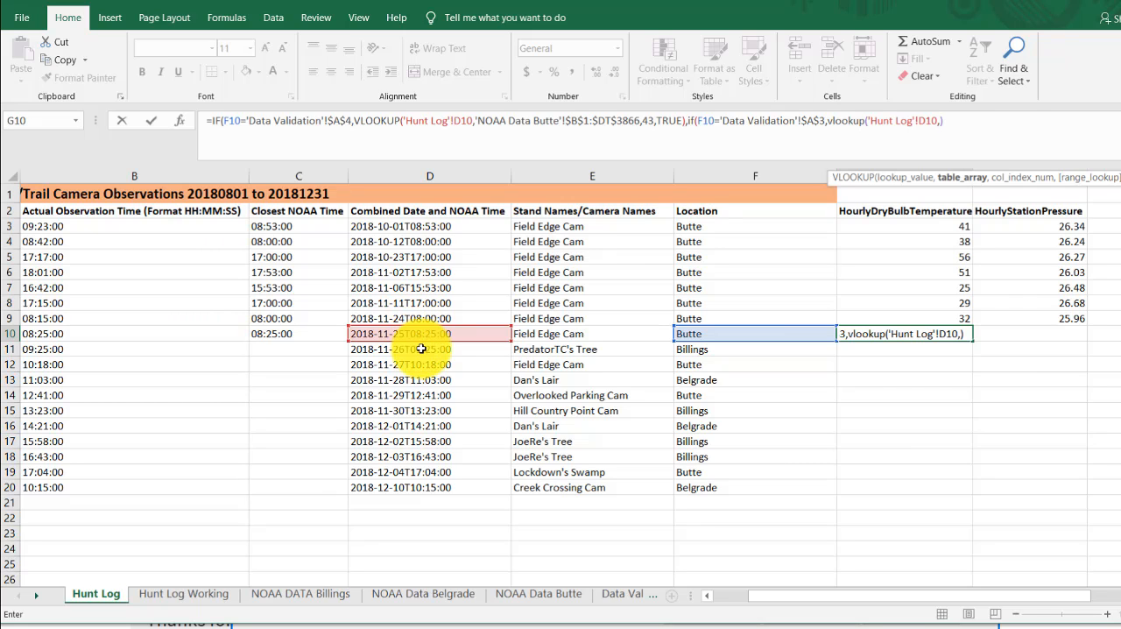
- Set the second VLOOKUP's table array to the absolute range 'NOAA DATA Billings'!$B$2:$DT$5620
left_click(280, 600)
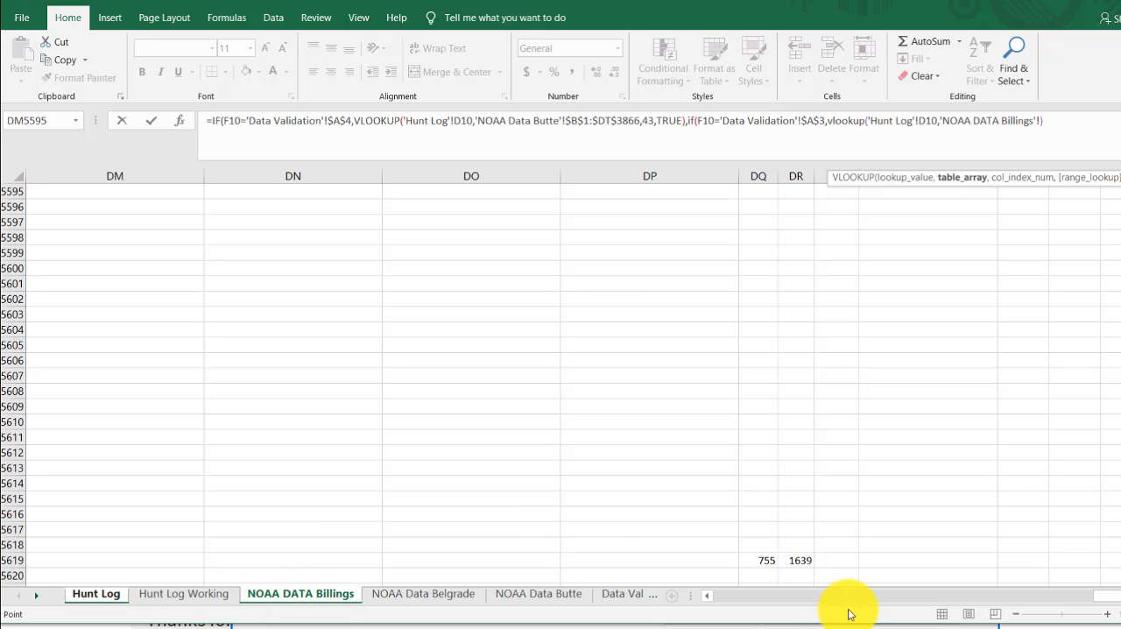
left_click_drag(1082, 597, 702, 602)
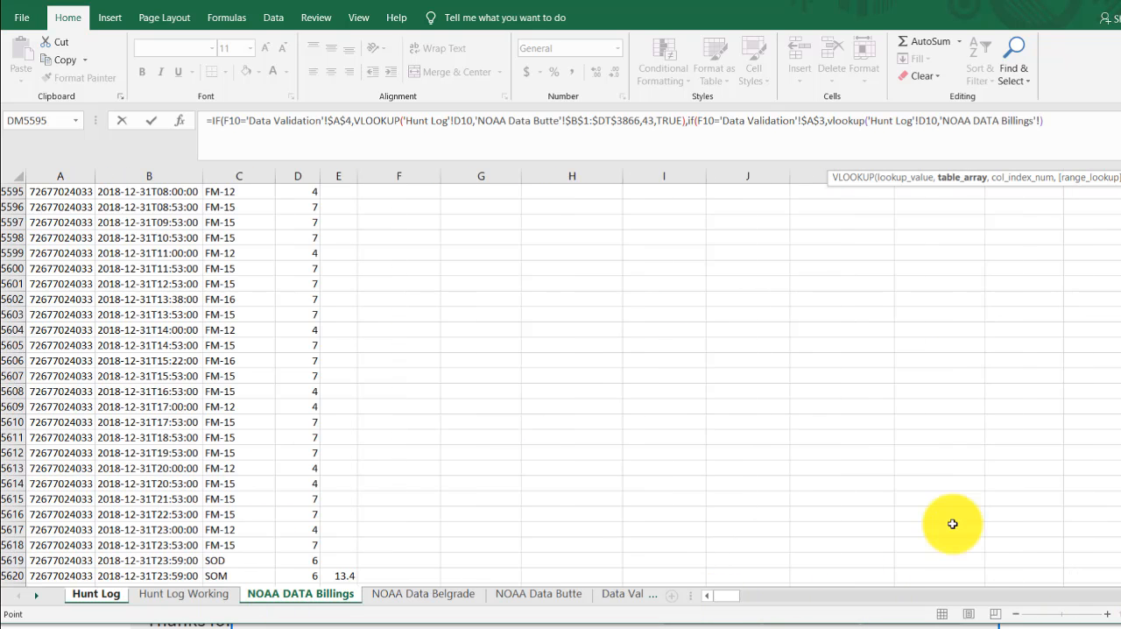
left_click_drag(1120, 567, 1120, 162)
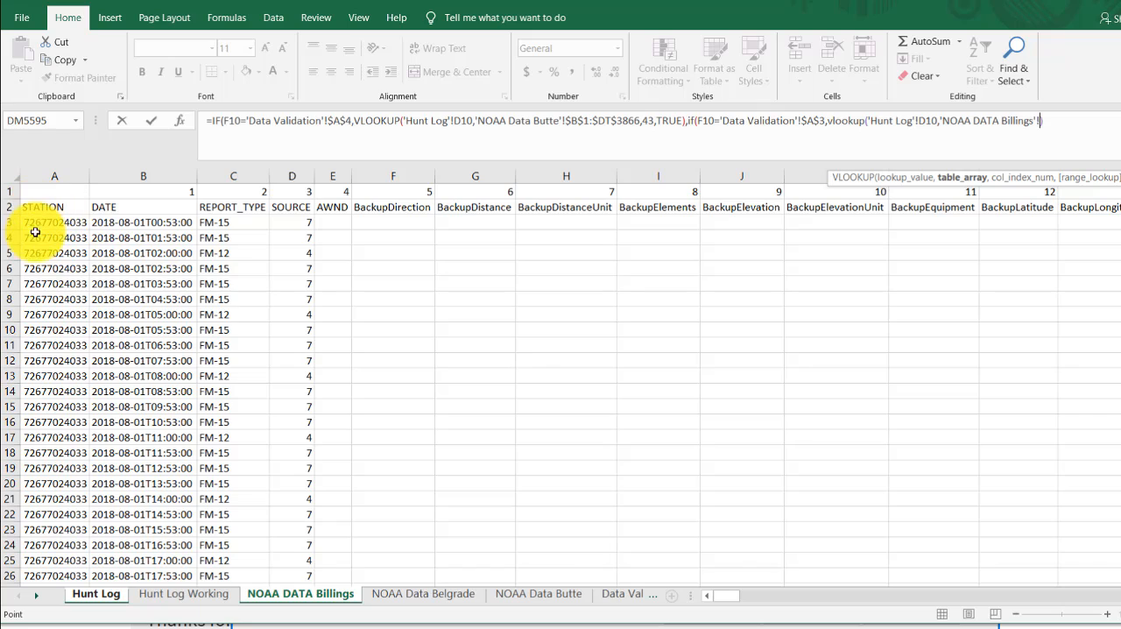
left_click(137, 210)
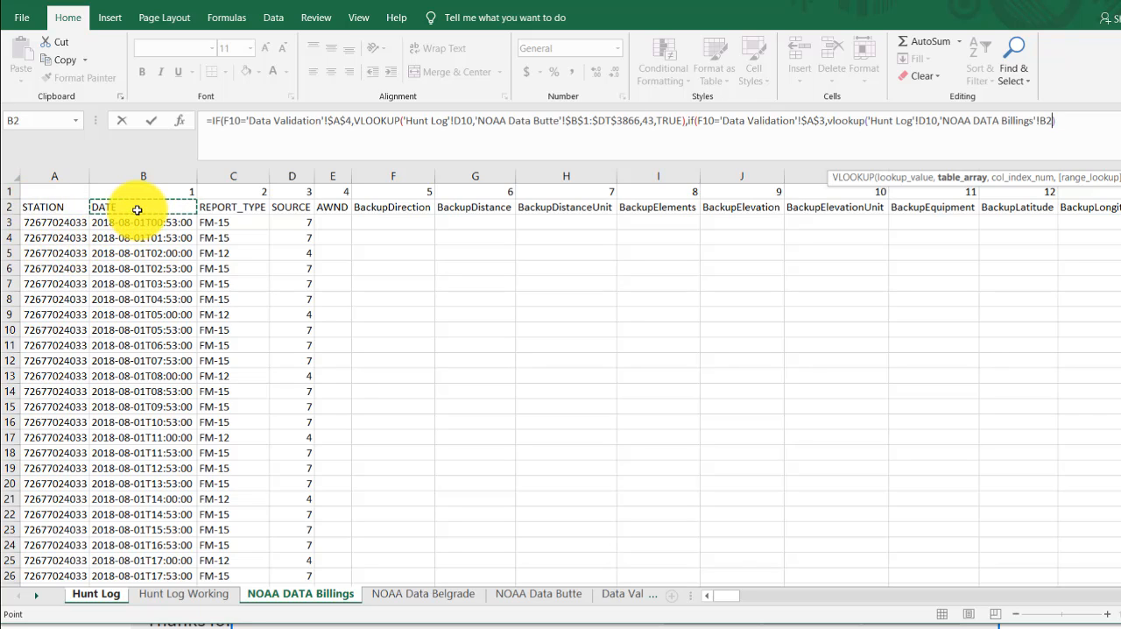
key("ctrl+shift+Right")
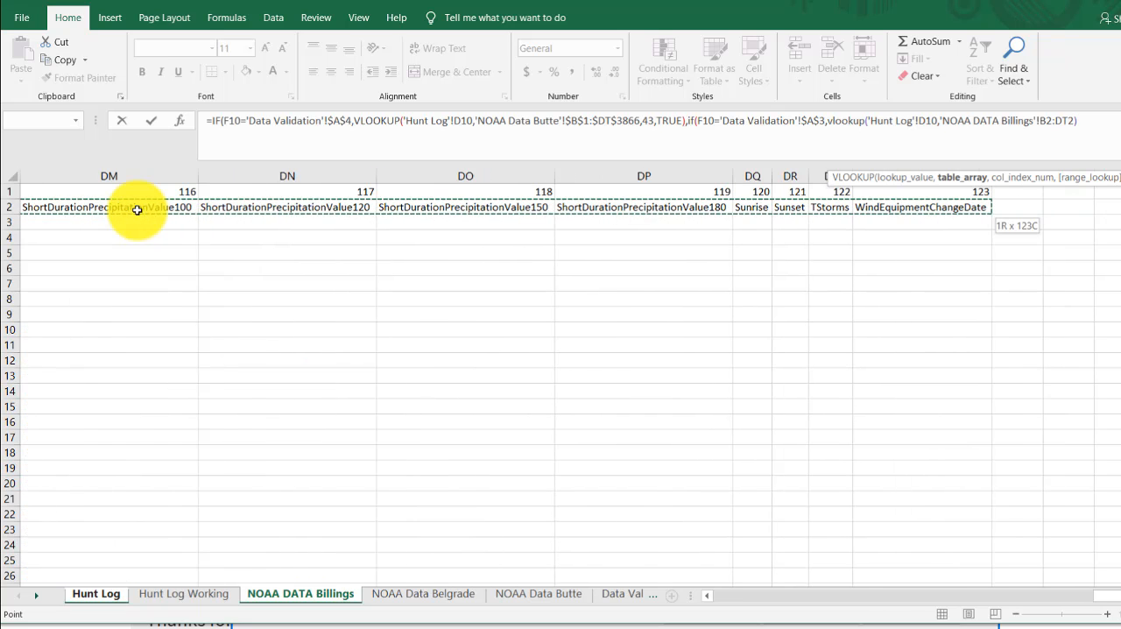
key("ctrl+shift+Down")
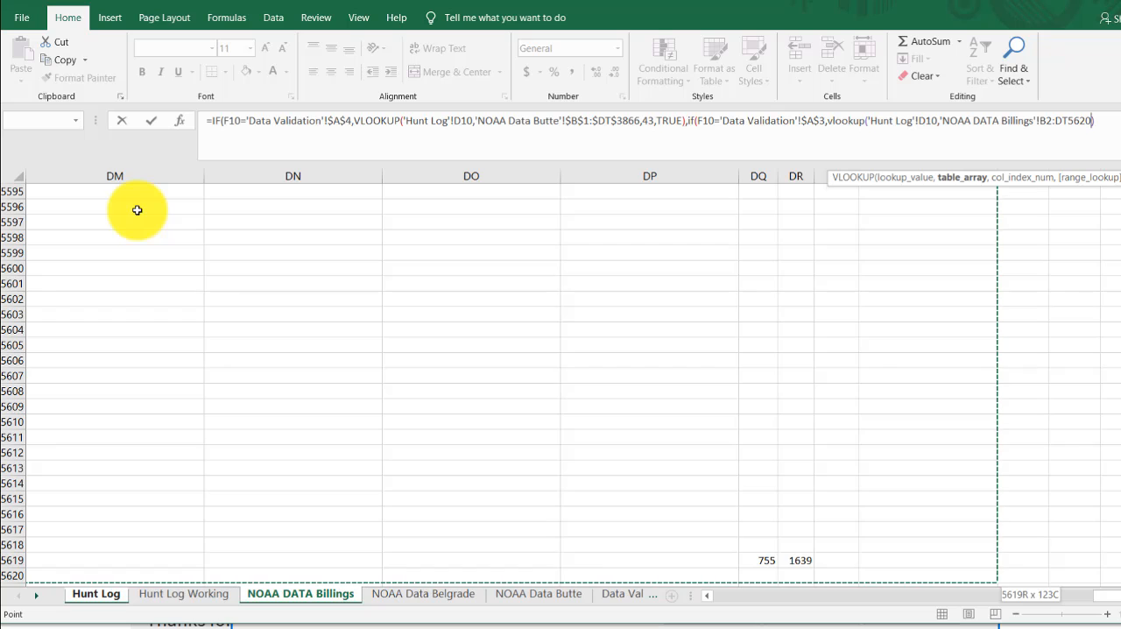
key("F4")
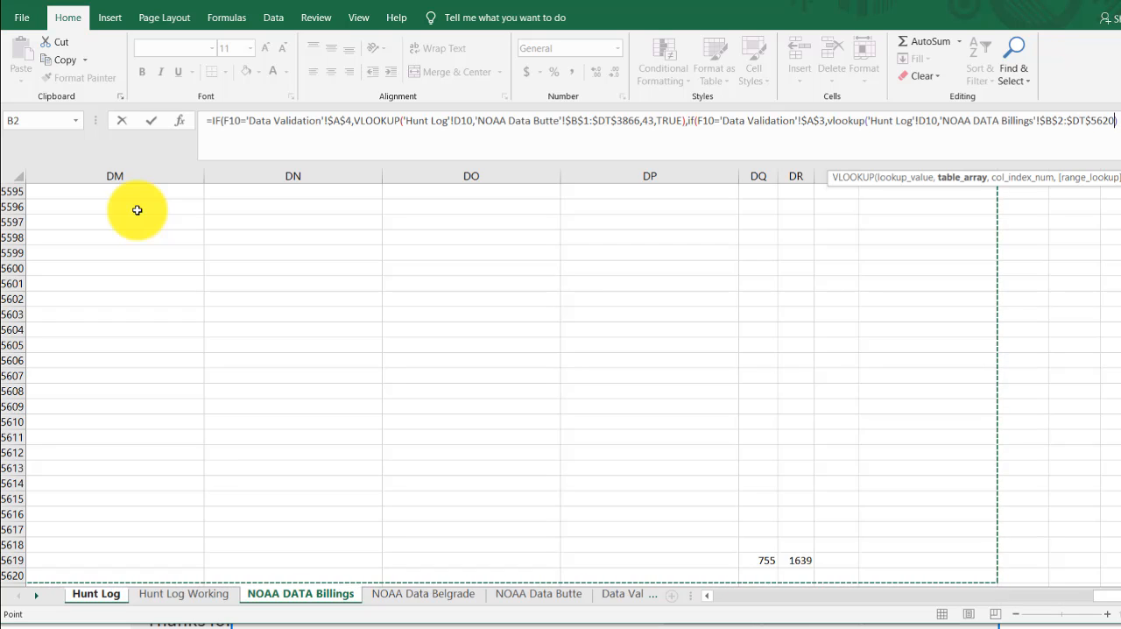
type(",4")
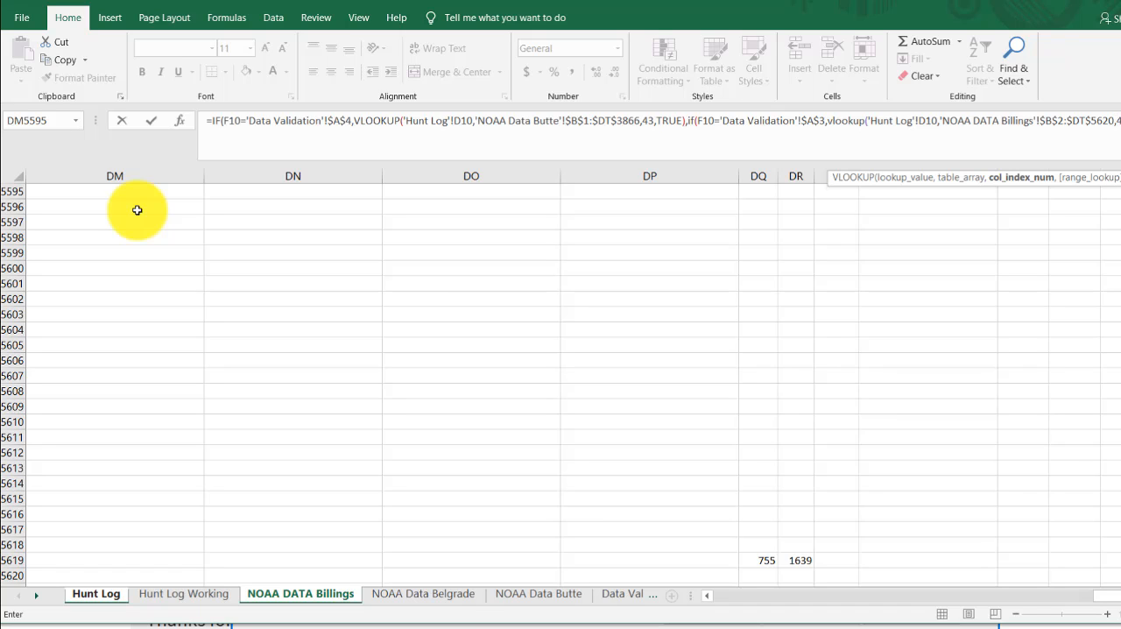
- Complete the Billings VLOOKUP with column index 43 and range lookup TRUE, and fill the G10 formula down to G20
type(",4 ")
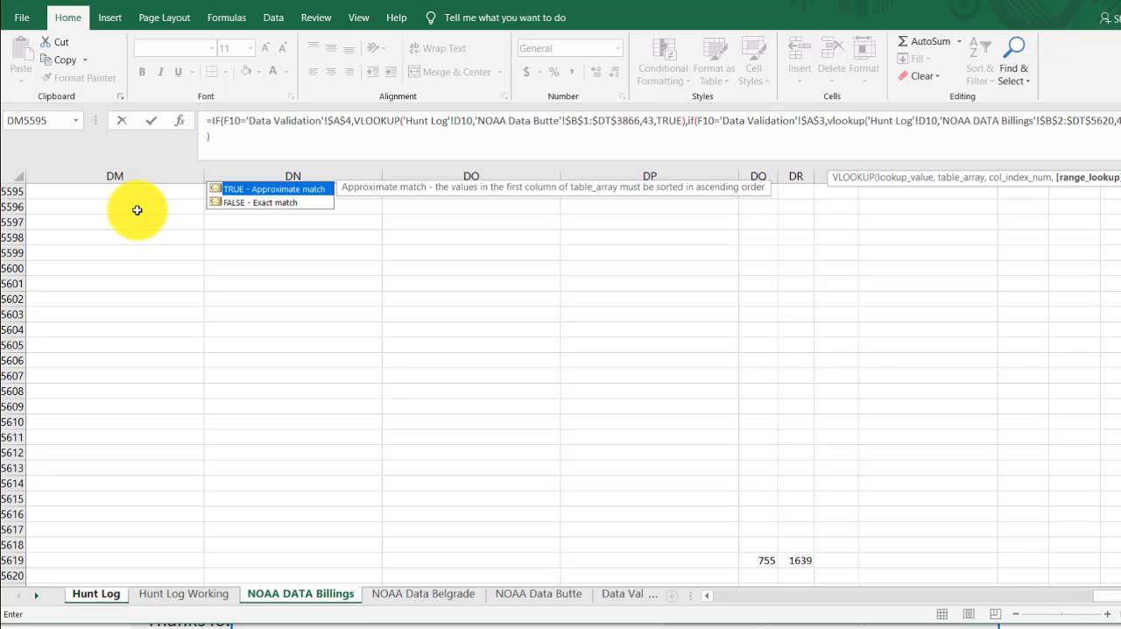
type("true")
key("Return")
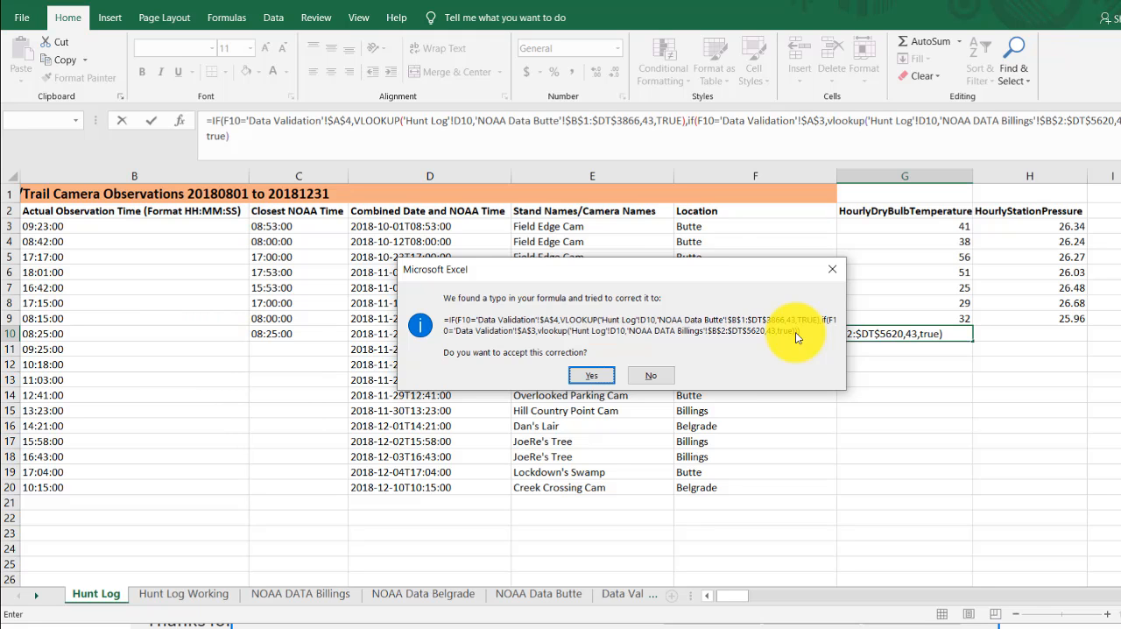
left_click(593, 378)
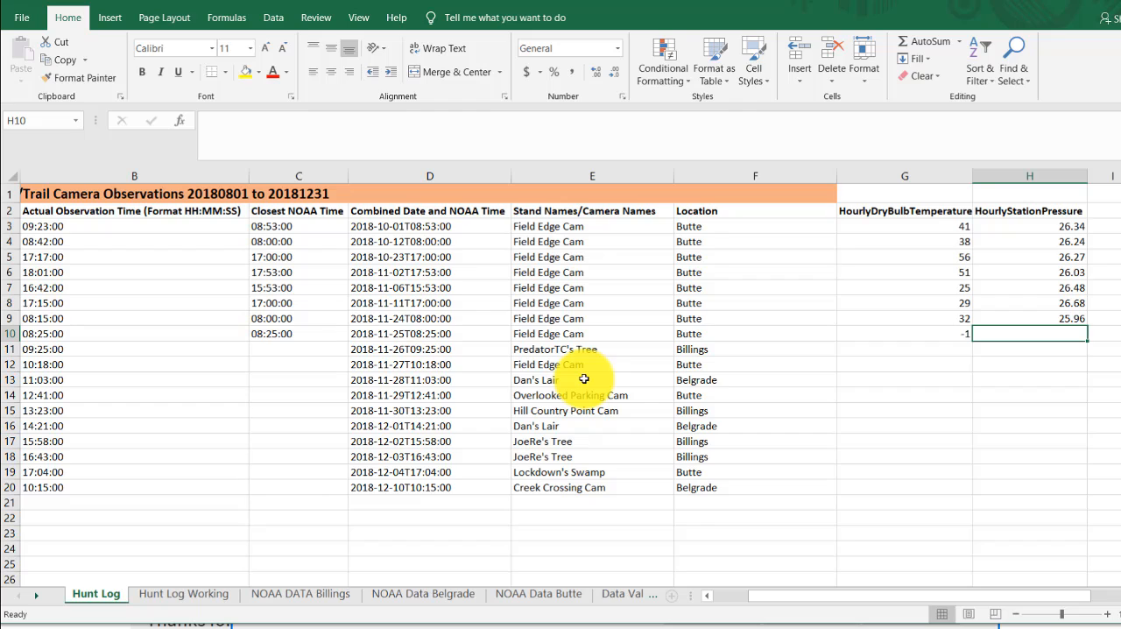
left_click(918, 335)
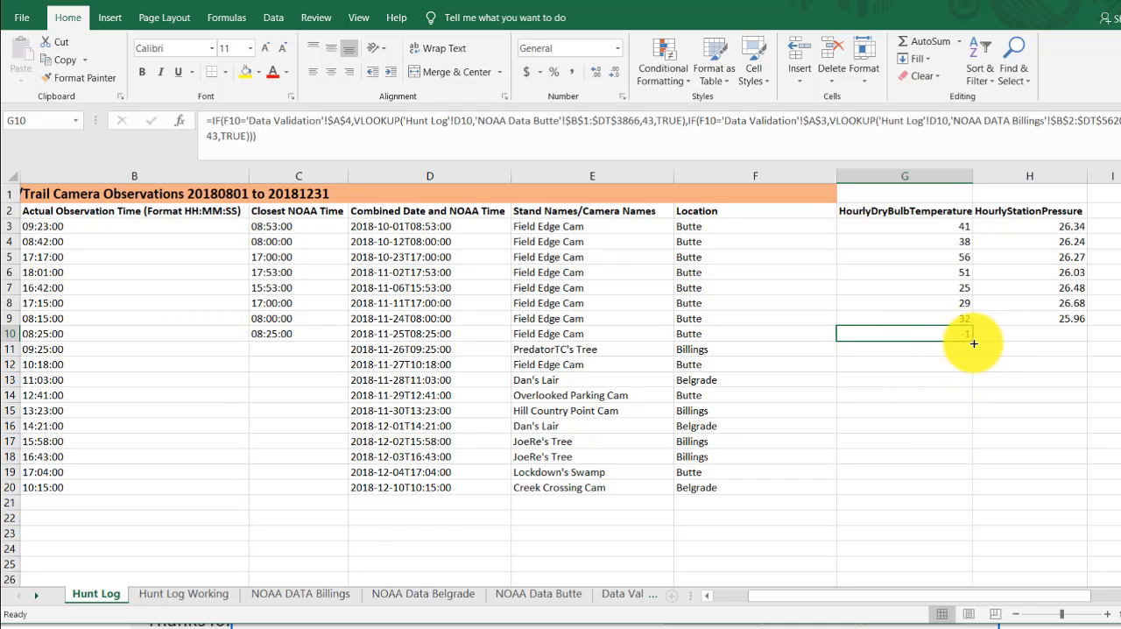
left_click_drag(974, 342, 955, 497)
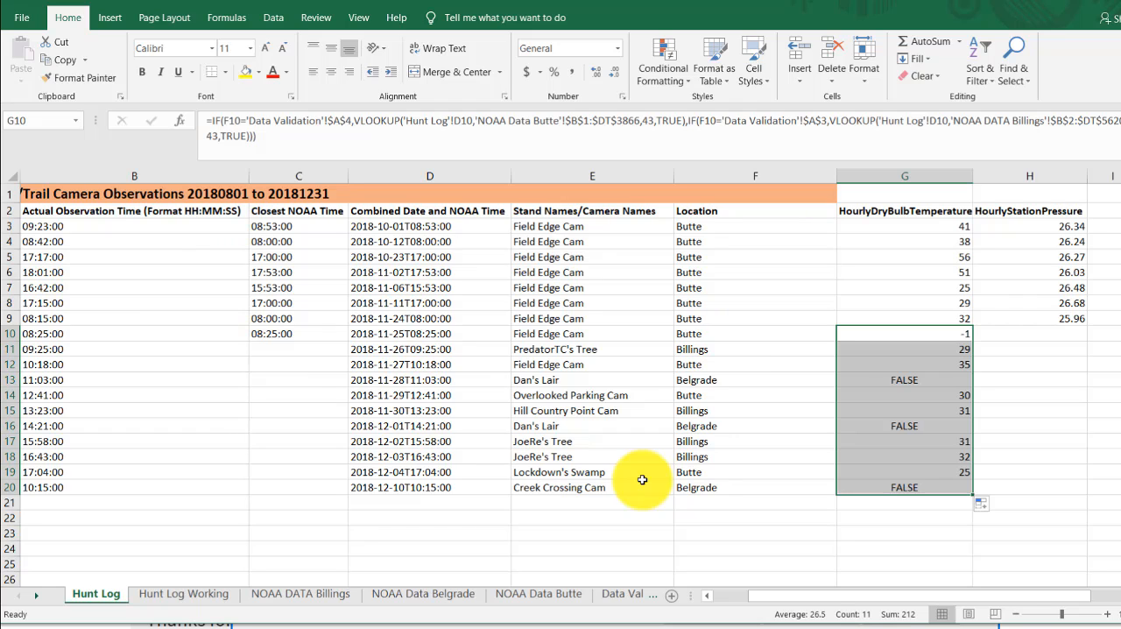
- Undo the fill below G10 and nest a third IF as the second IF's value if false, testing F10='Data Validation'!$A$2
key("ctrl+z")
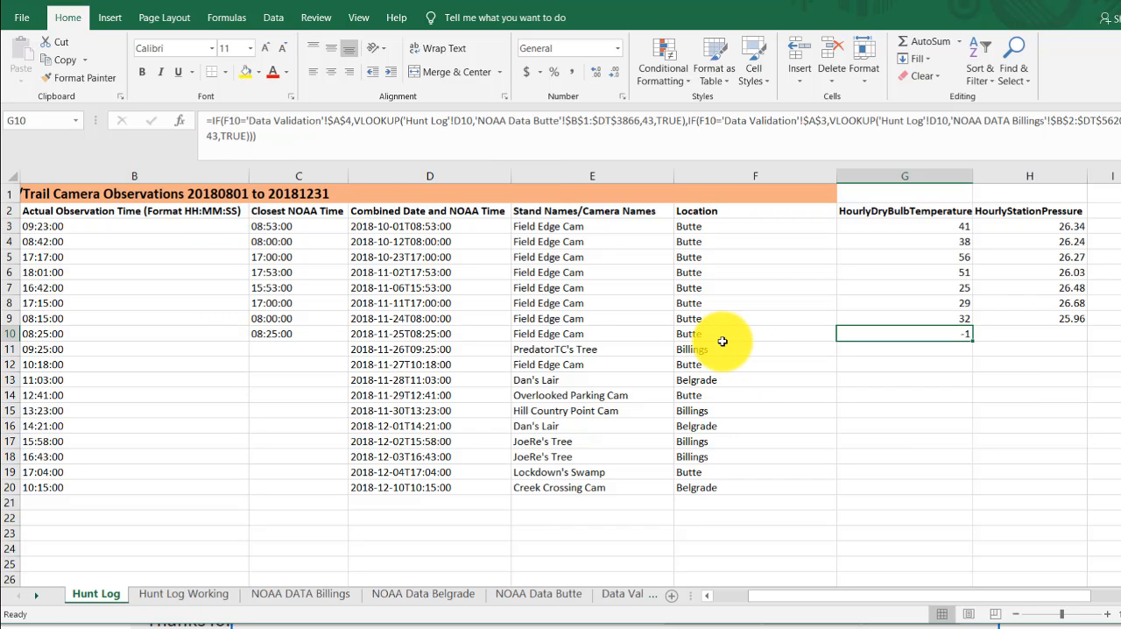
left_click(250, 138)
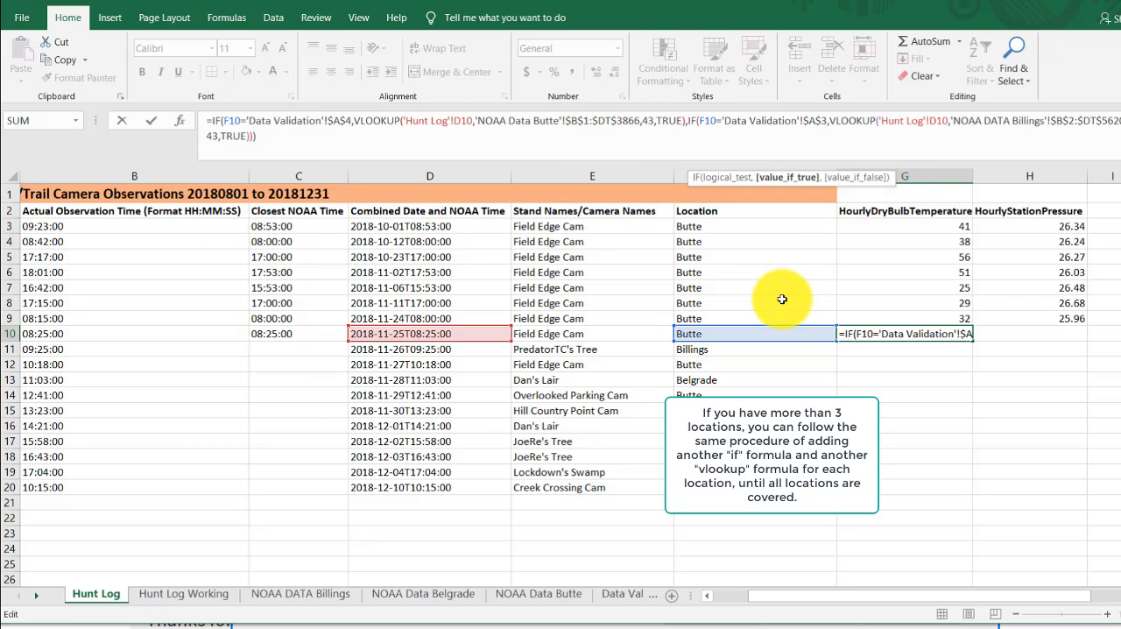
type(")")
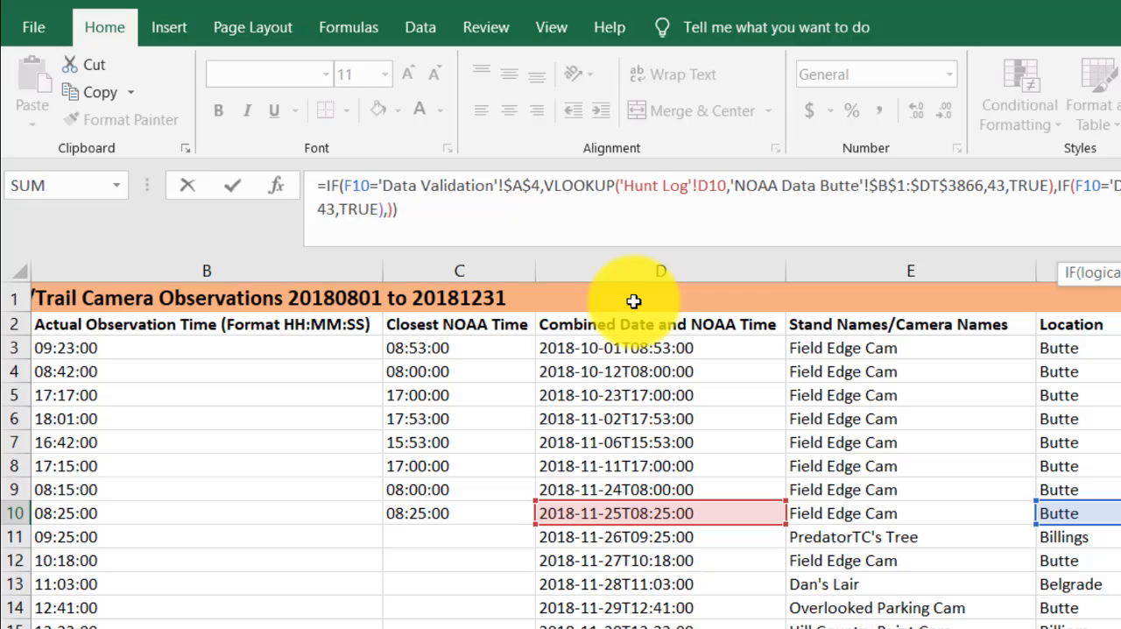
type("if(")
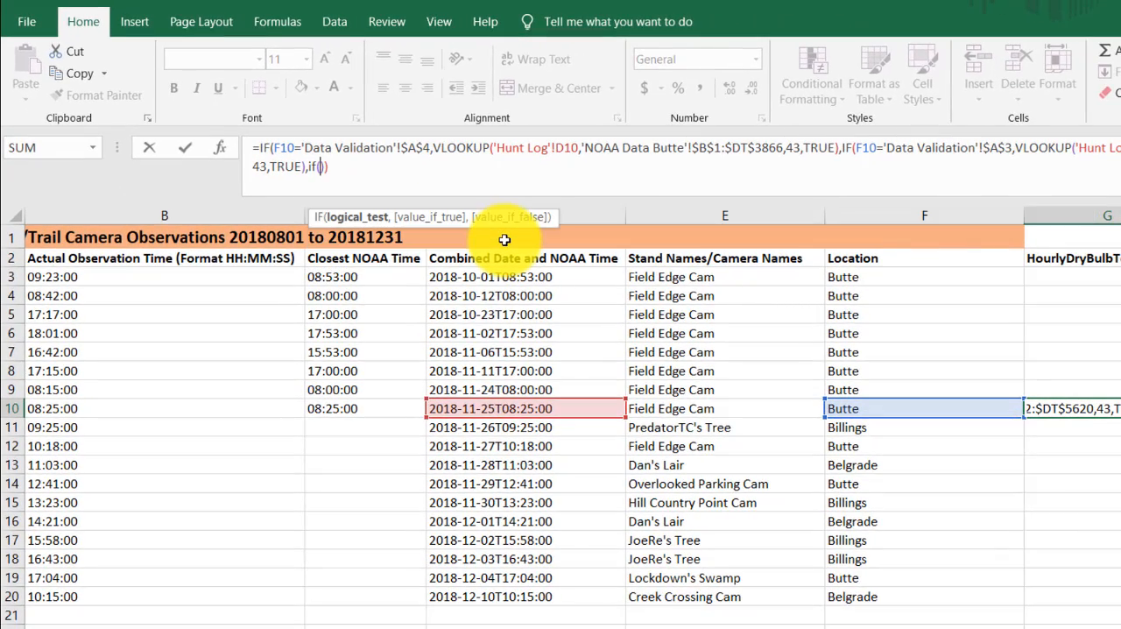
left_click(875, 409)
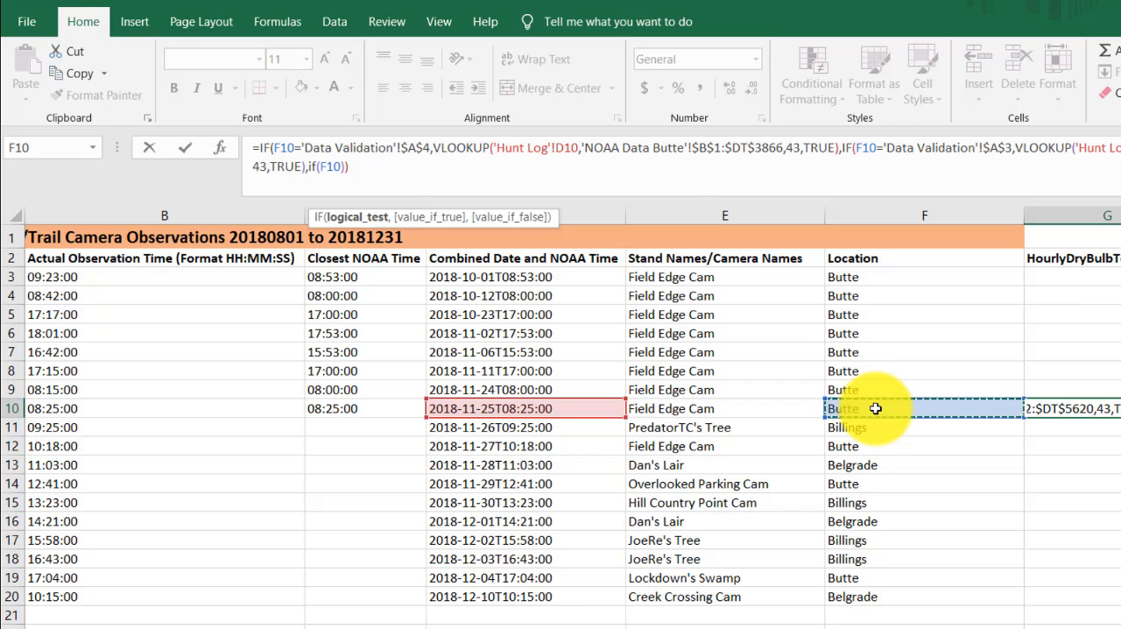
type("=")
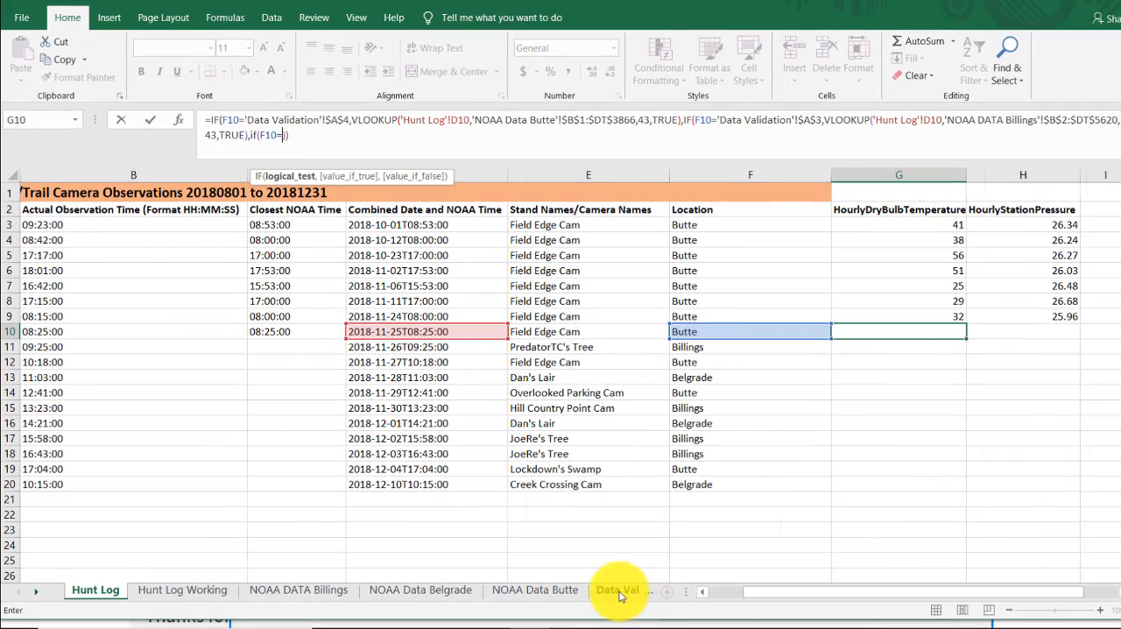
left_click(619, 591)
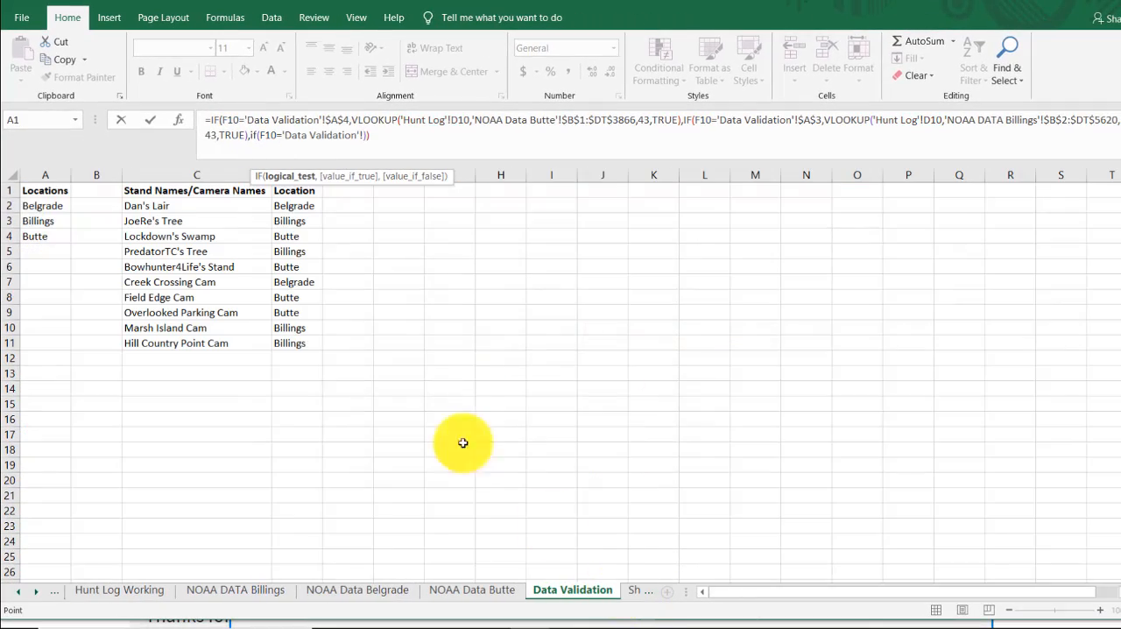
left_click(59, 207)
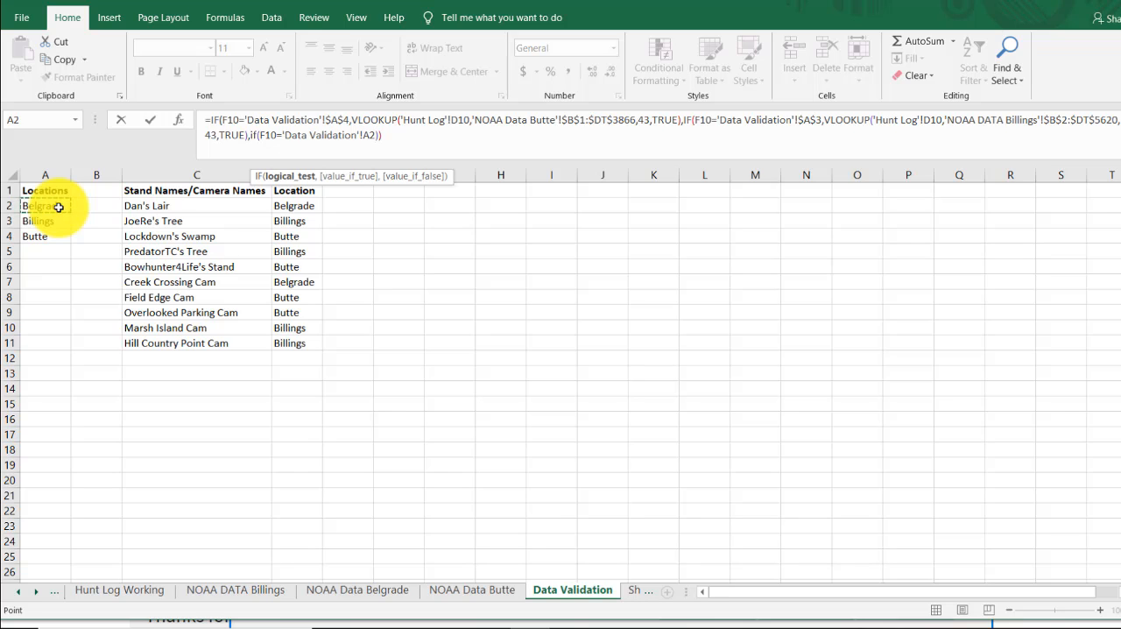
key("F4")
type(",")
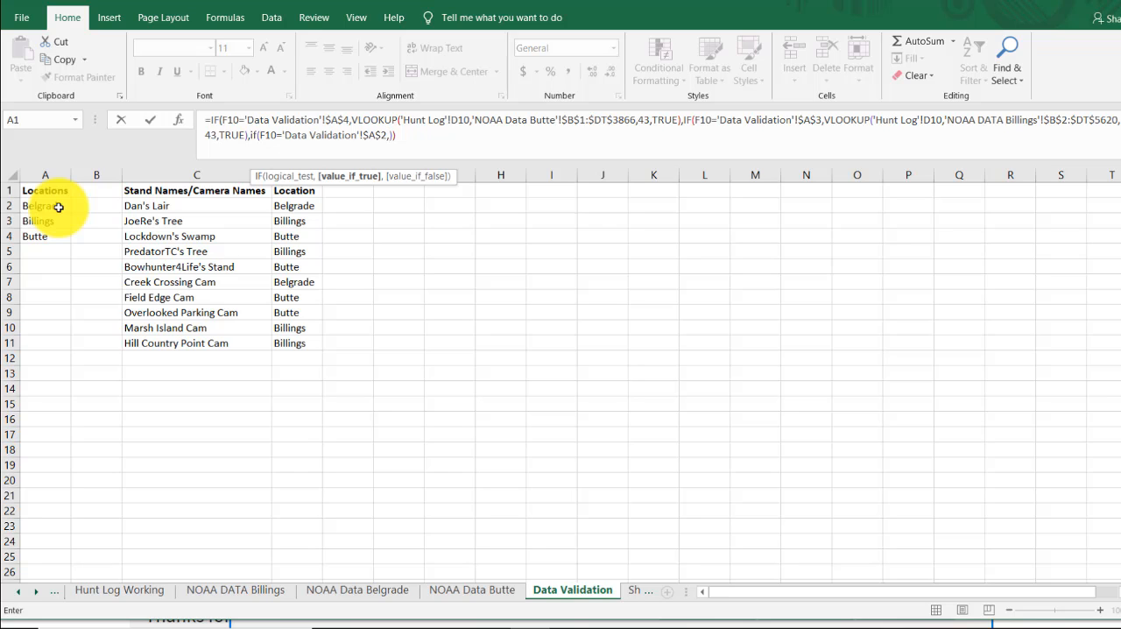
type("vlookup")
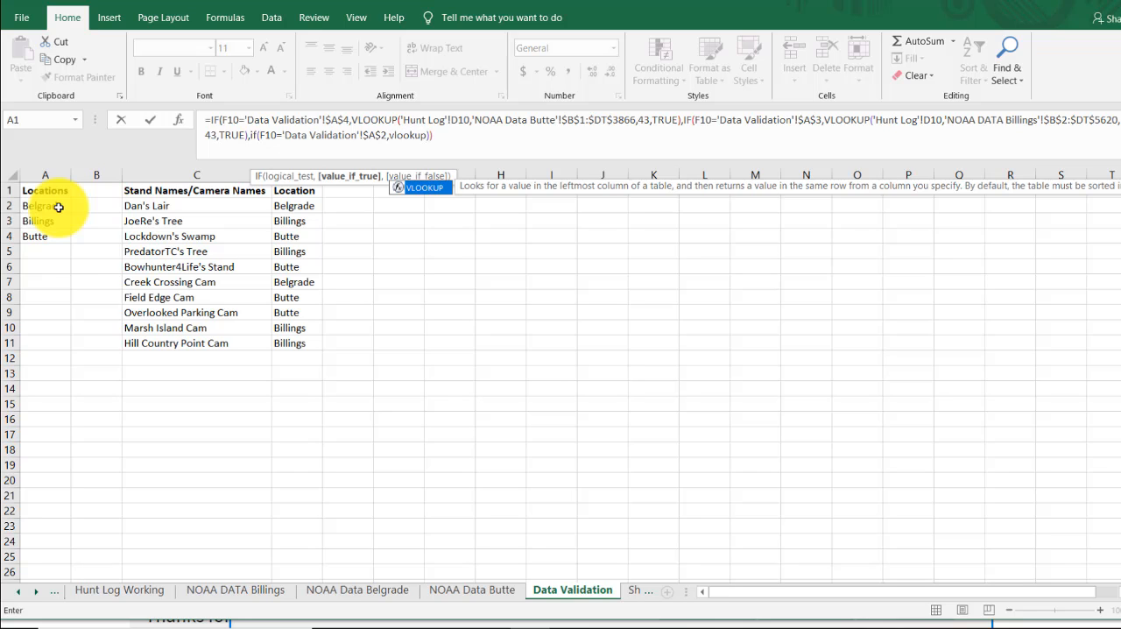
type("(")
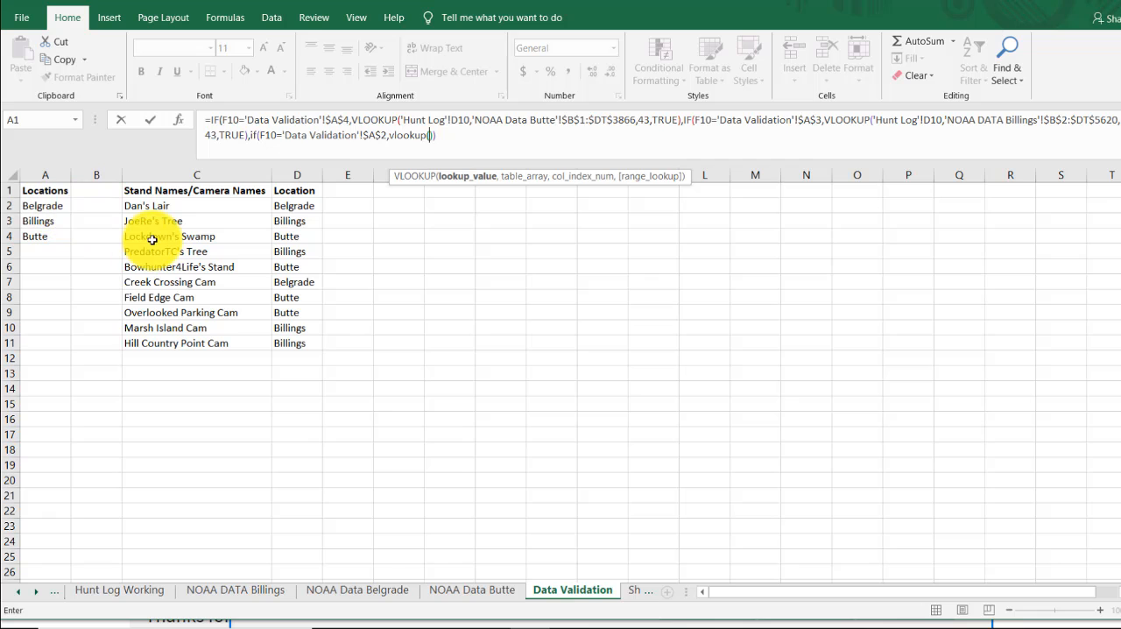
- Add a VLOOKUP as the third IF's value if true, using 'Hunt Log'!D10 as the lookup value
left_click(18, 592)
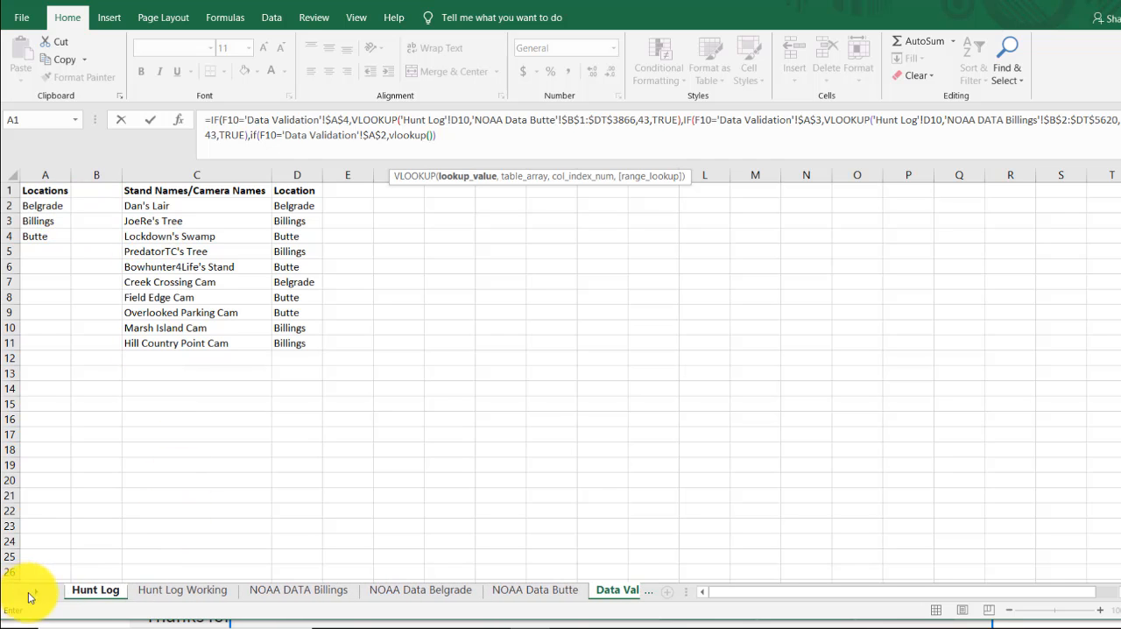
left_click(92, 590)
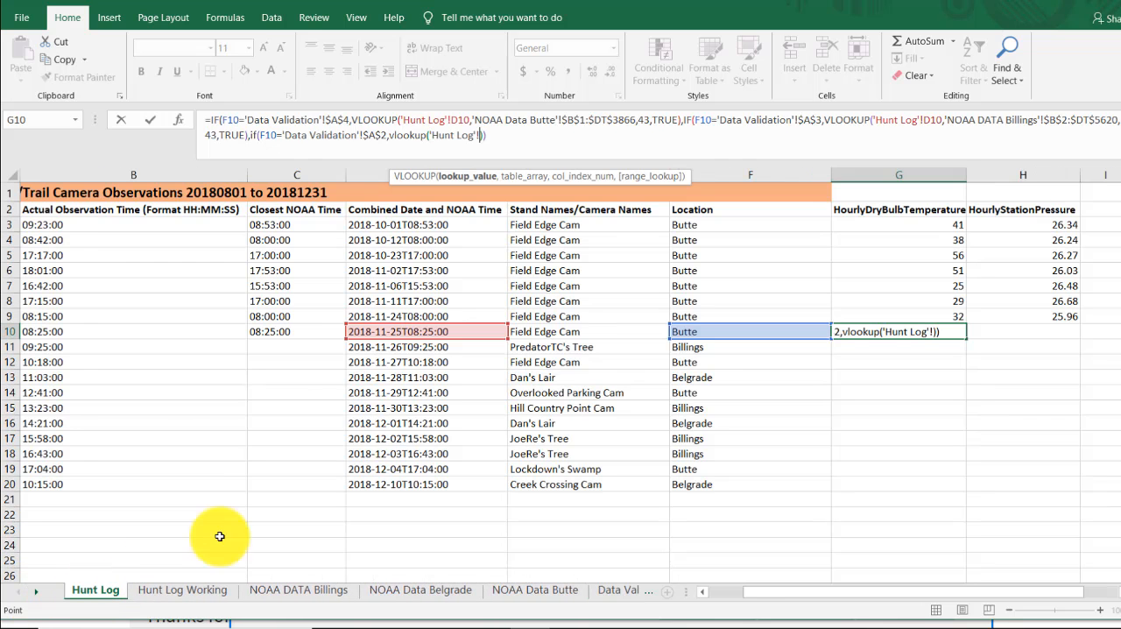
left_click(411, 333)
type(",")
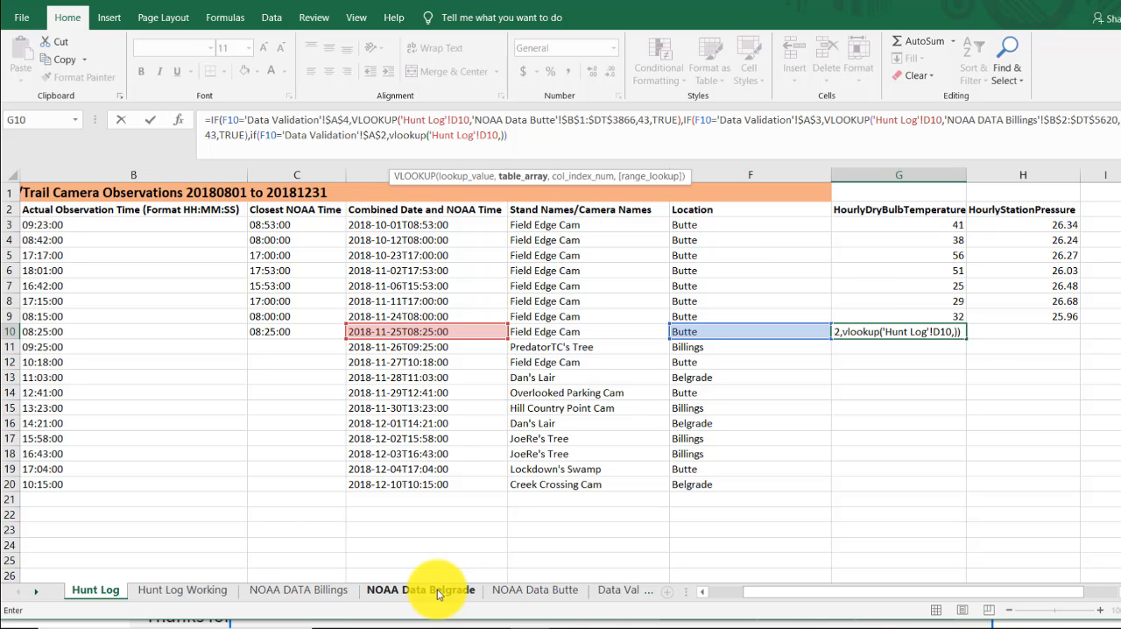
- Set the third VLOOKUP's table array to the absolute range 'NOAA Data Belgrade'!$B$1:$DT$3986
left_click(438, 591)
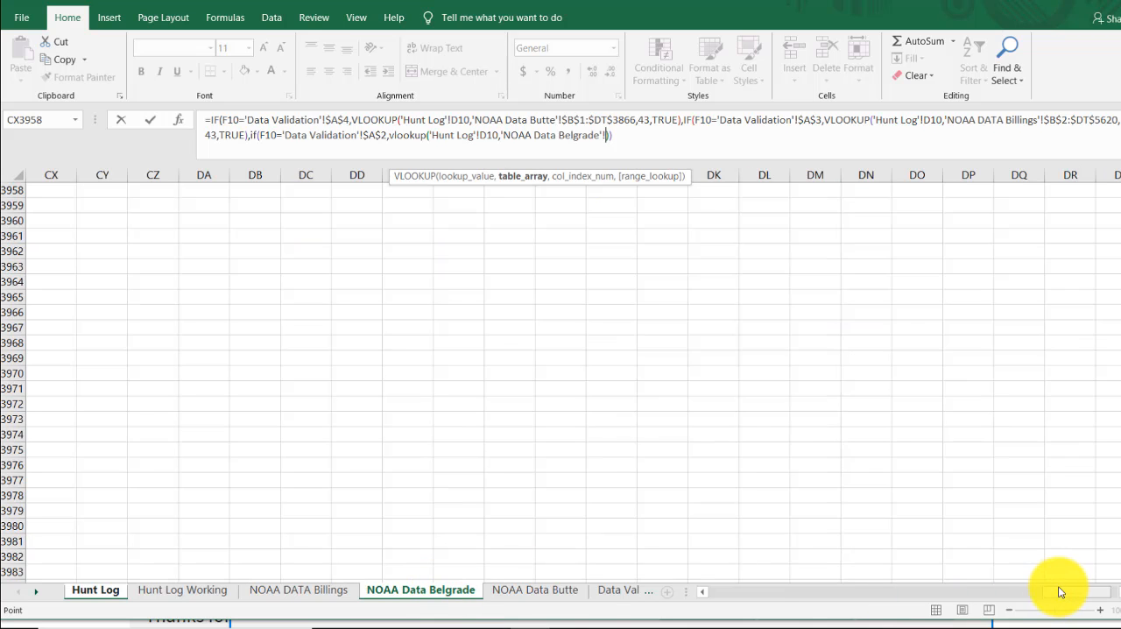
left_click_drag(1061, 591, 712, 594)
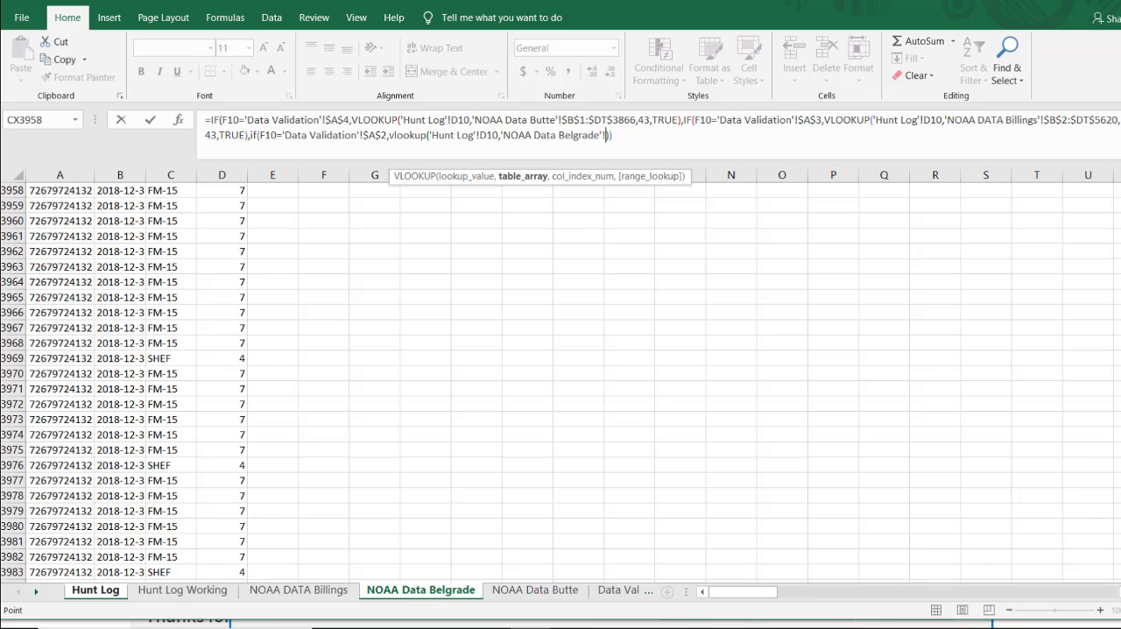
left_click_drag(1106, 564, 1115, 186)
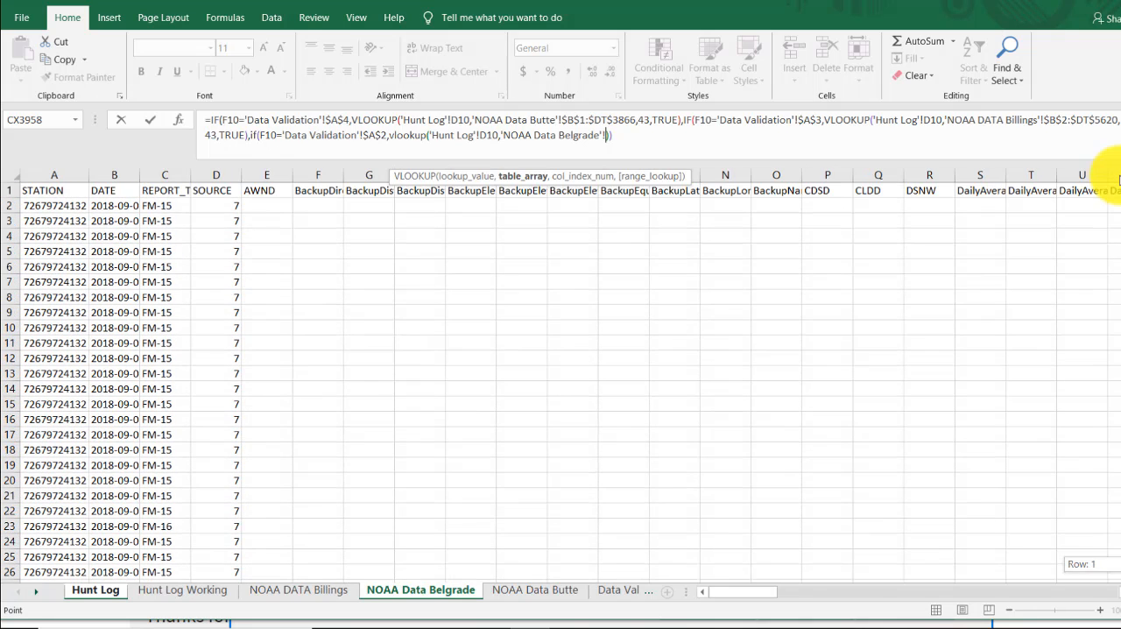
left_click(115, 191)
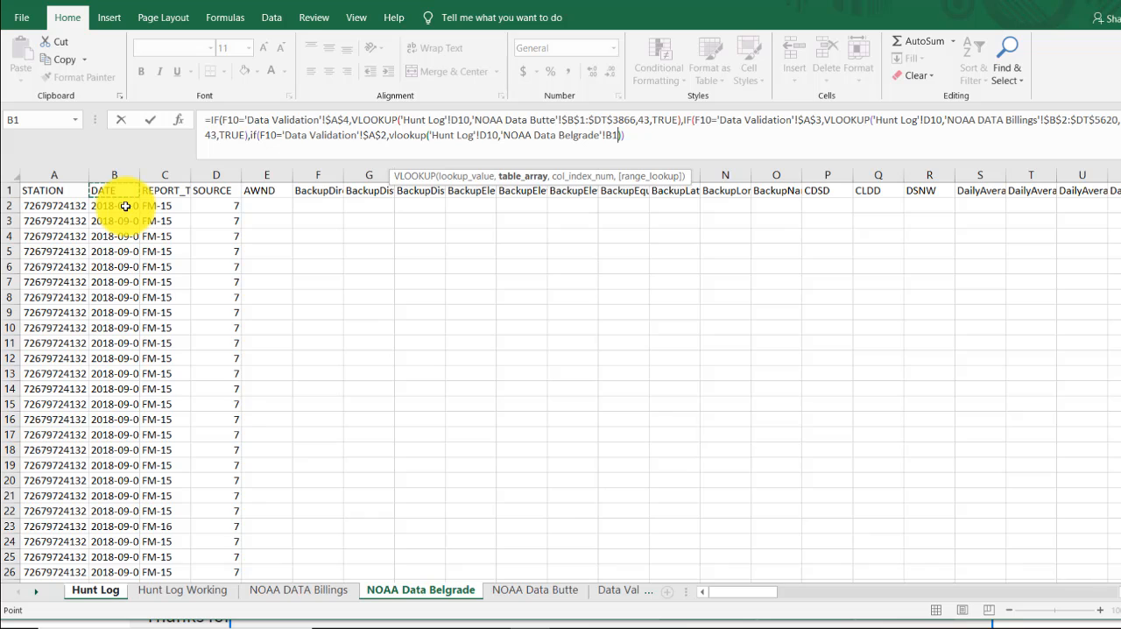
key("ctrl+shift+Right")
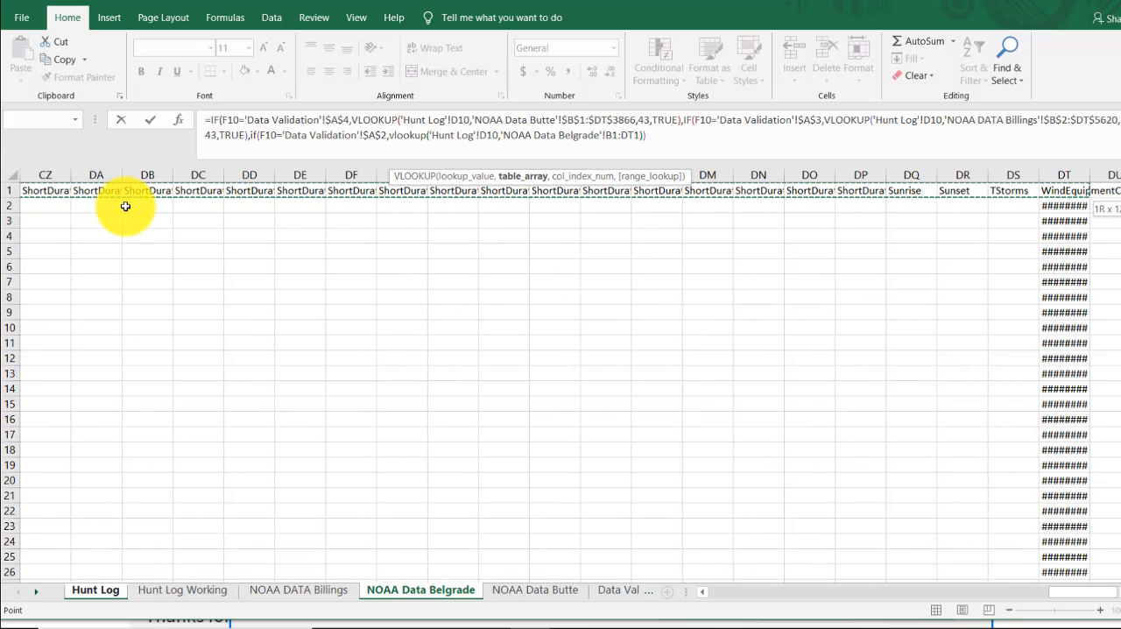
key("ctrl+shift+Down")
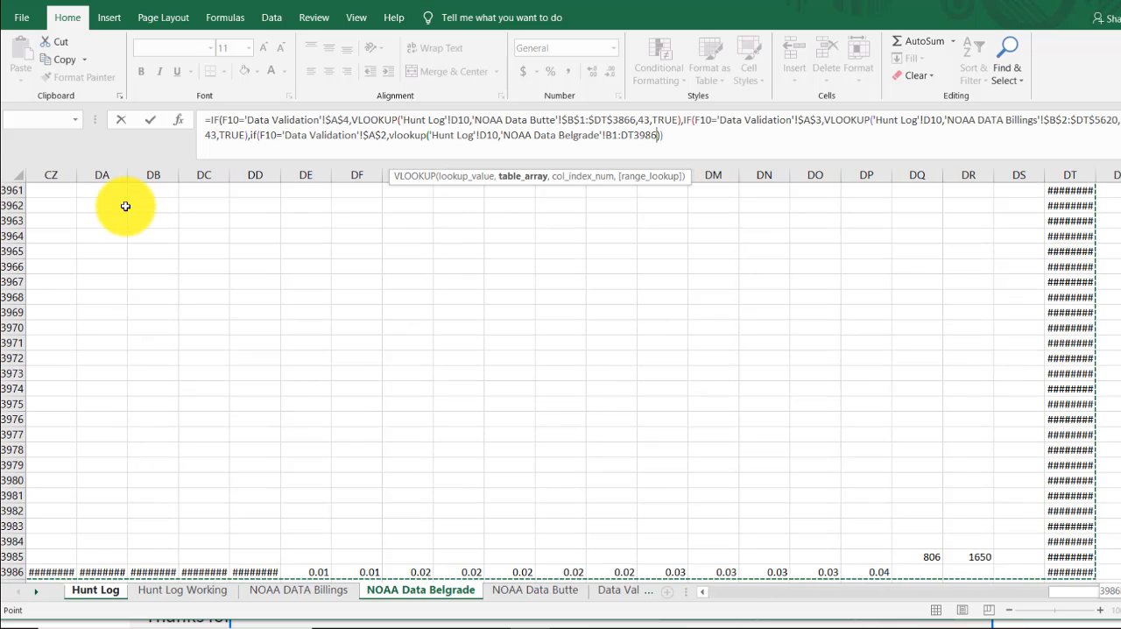
key("F4")
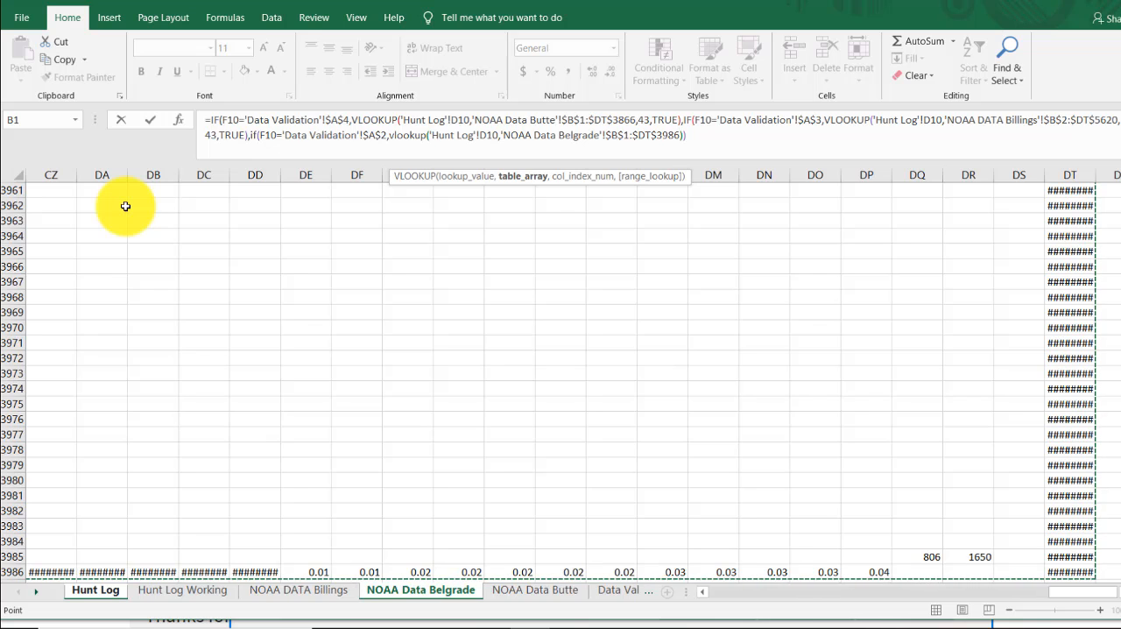
type(",")
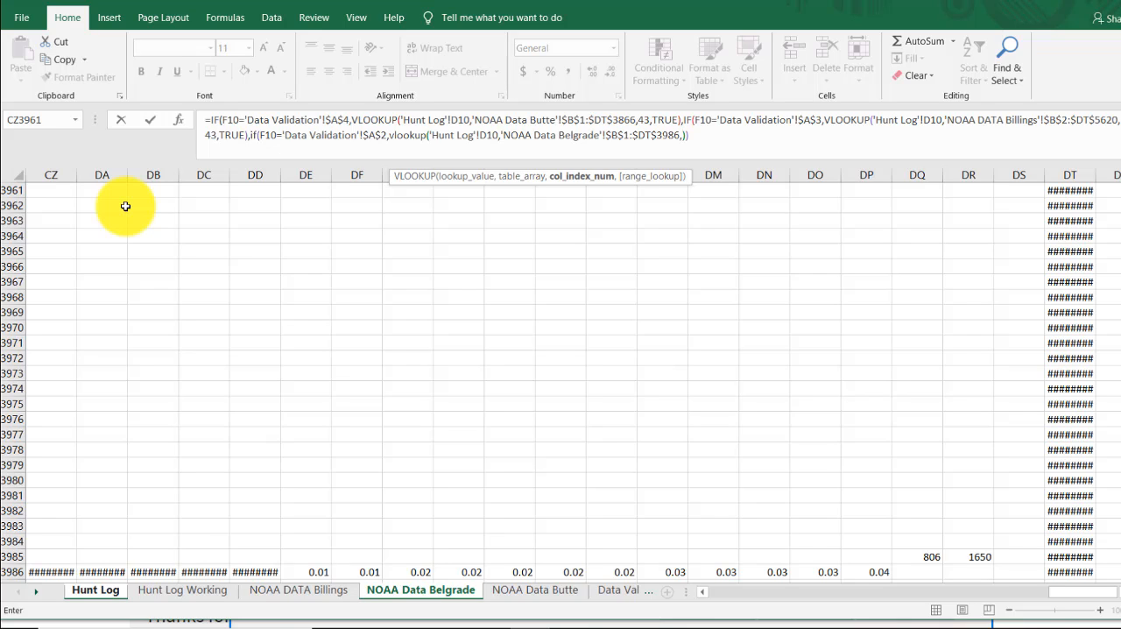
type("43,")
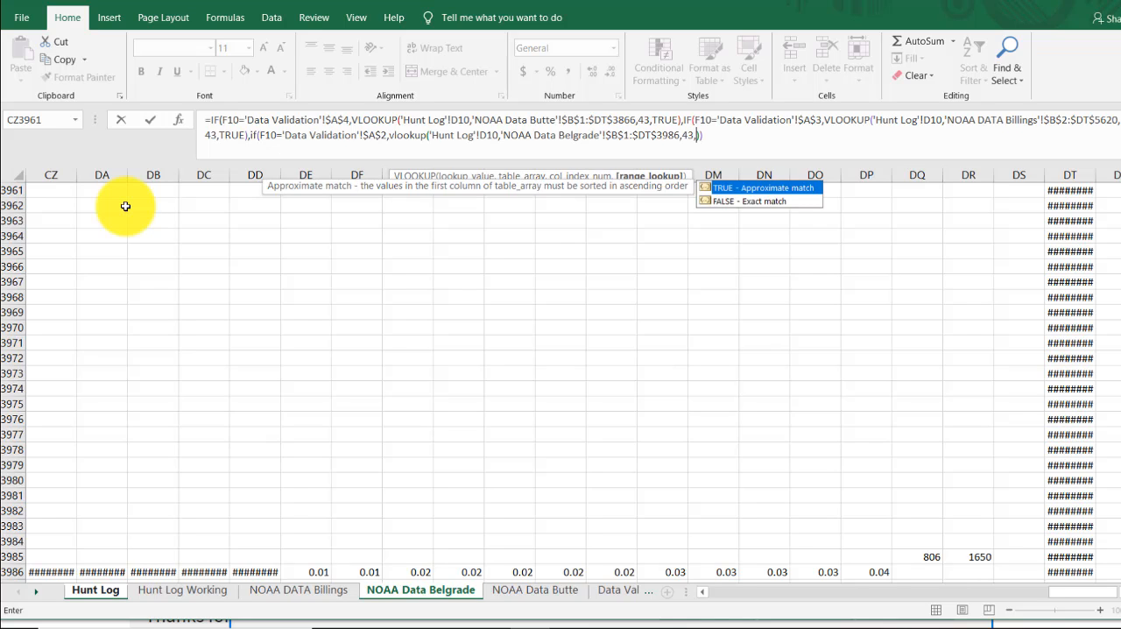
type("true")
- Complete the Belgrade VLOOKUP with column index 43 and range lookup TRUE, and fill the G10 formula down to G20
key("Escape")
key("Right")
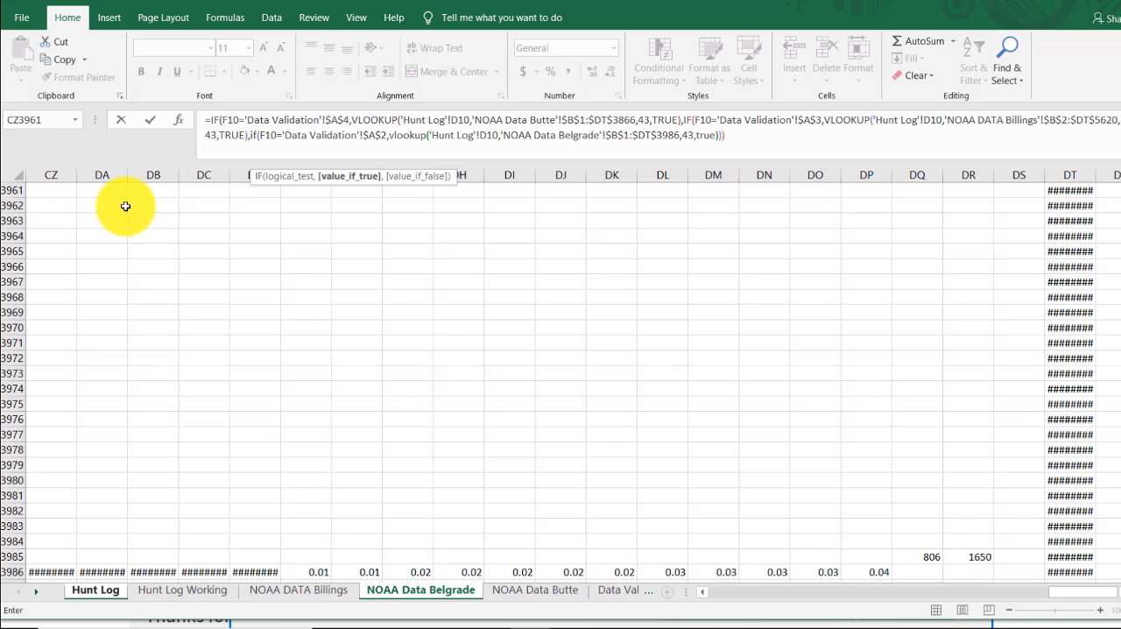
key("Right")
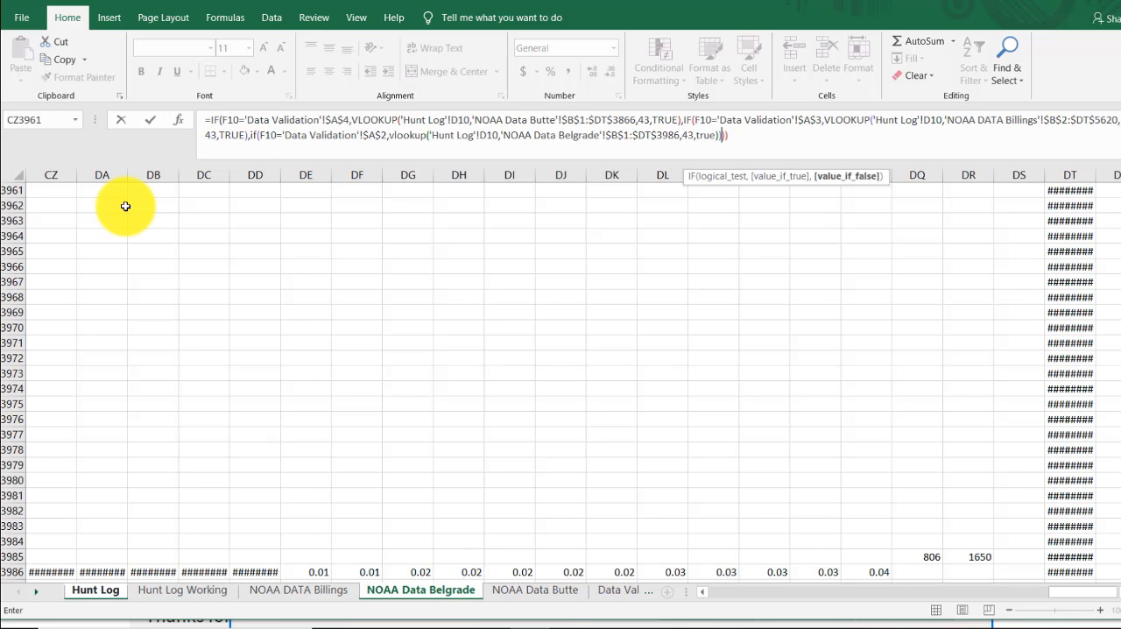
key("Return")
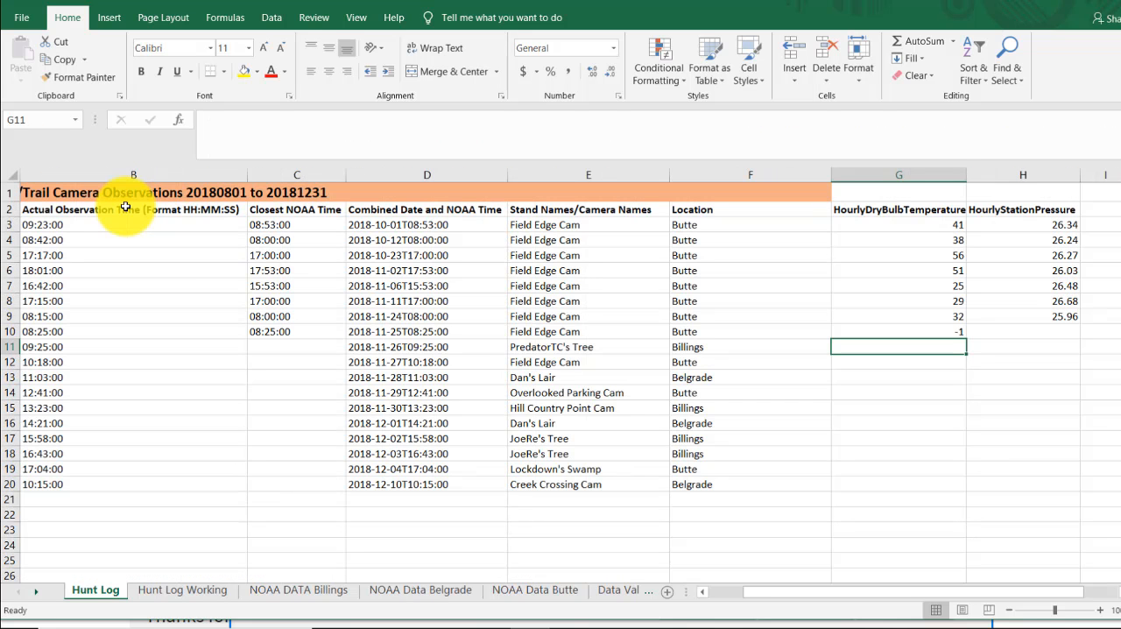
left_click(930, 335)
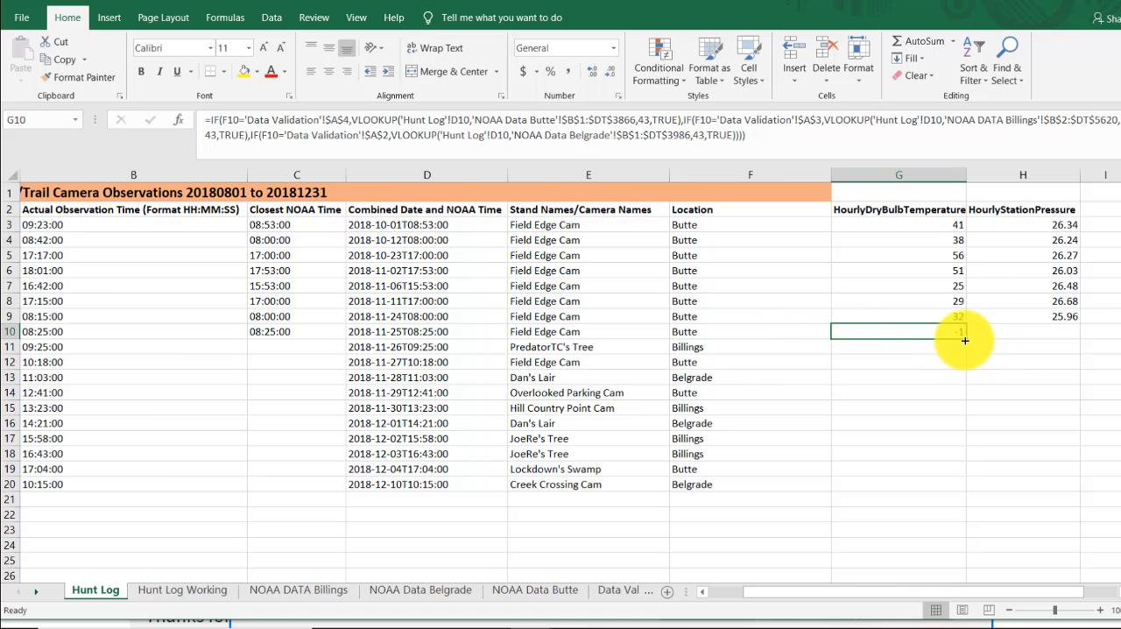
left_click_drag(967, 340, 948, 498)
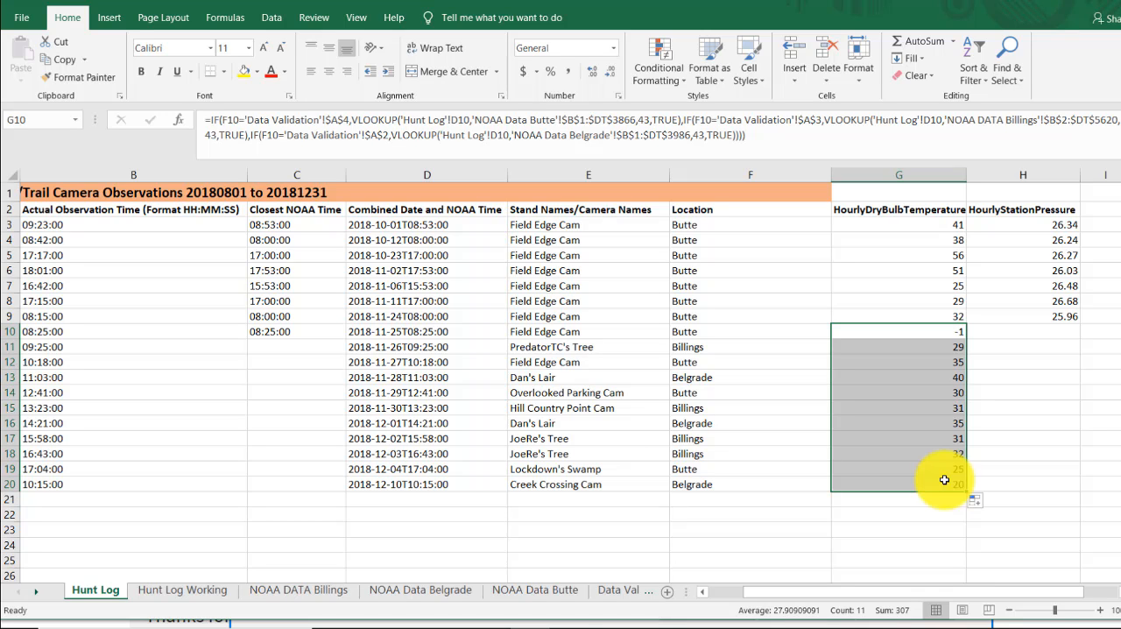
- Start a new observation in row 21 of the Hunt Log with the date 2018-12-11 and the time 9:03:00
left_click_drag(990, 592, 745, 596)
left_click(68, 502)
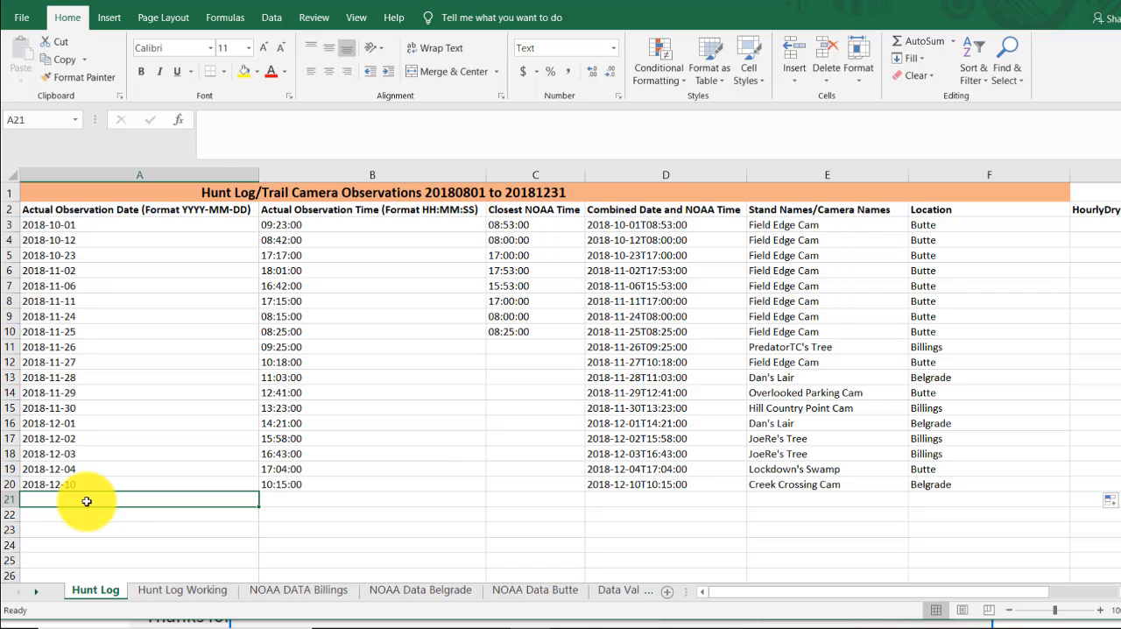
type("2018-")
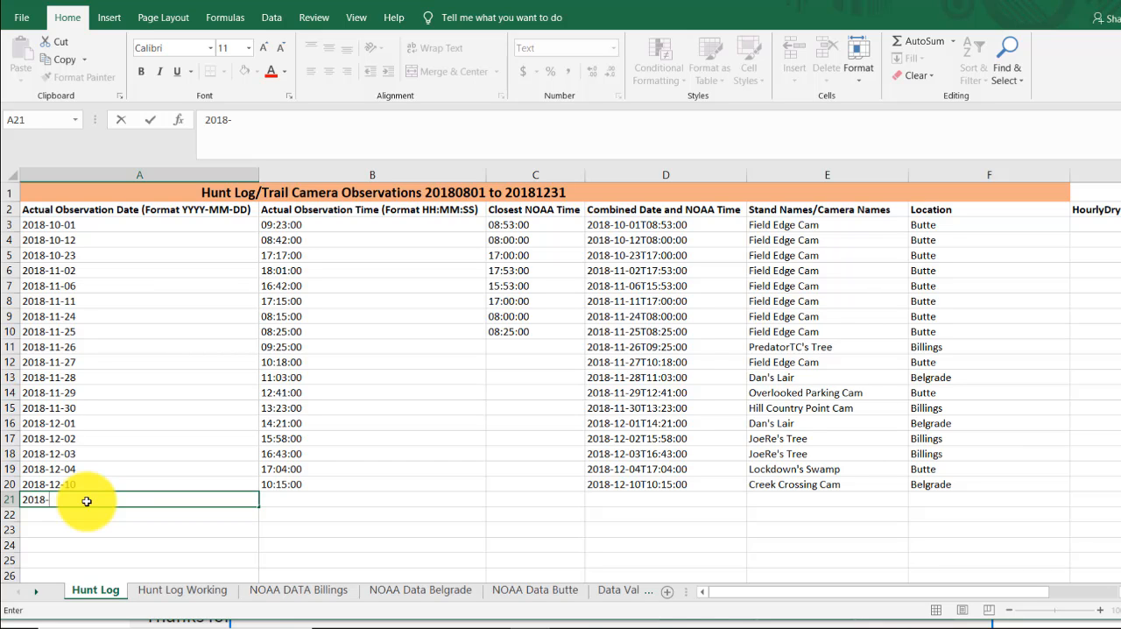
type("12-11")
left_click(296, 498)
type("9")
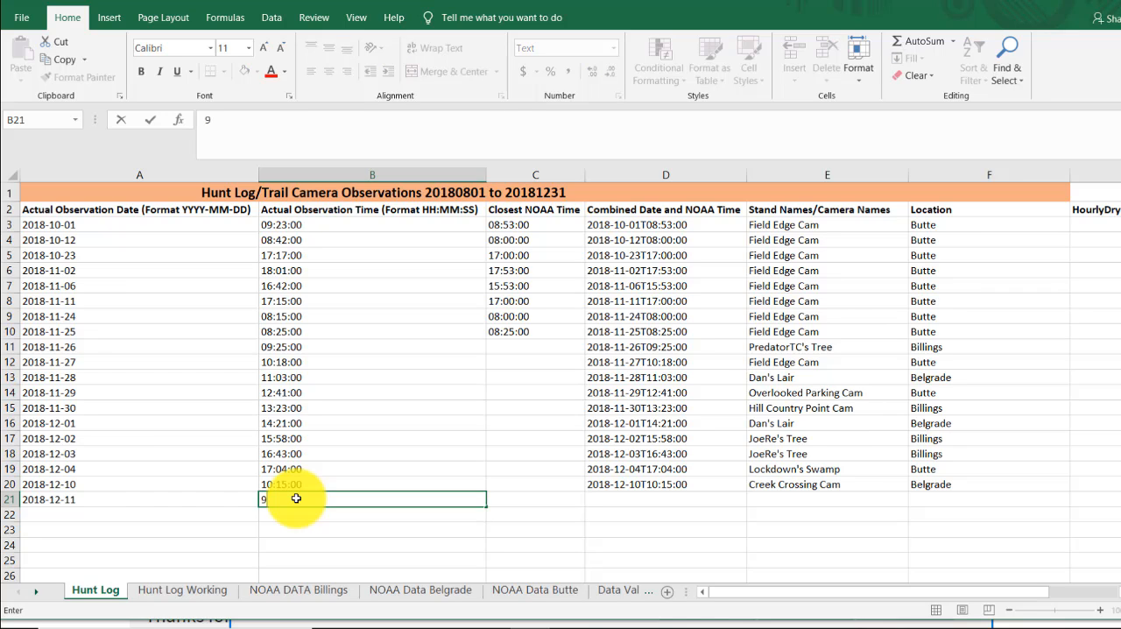
type(":03:00")
left_click(659, 499)
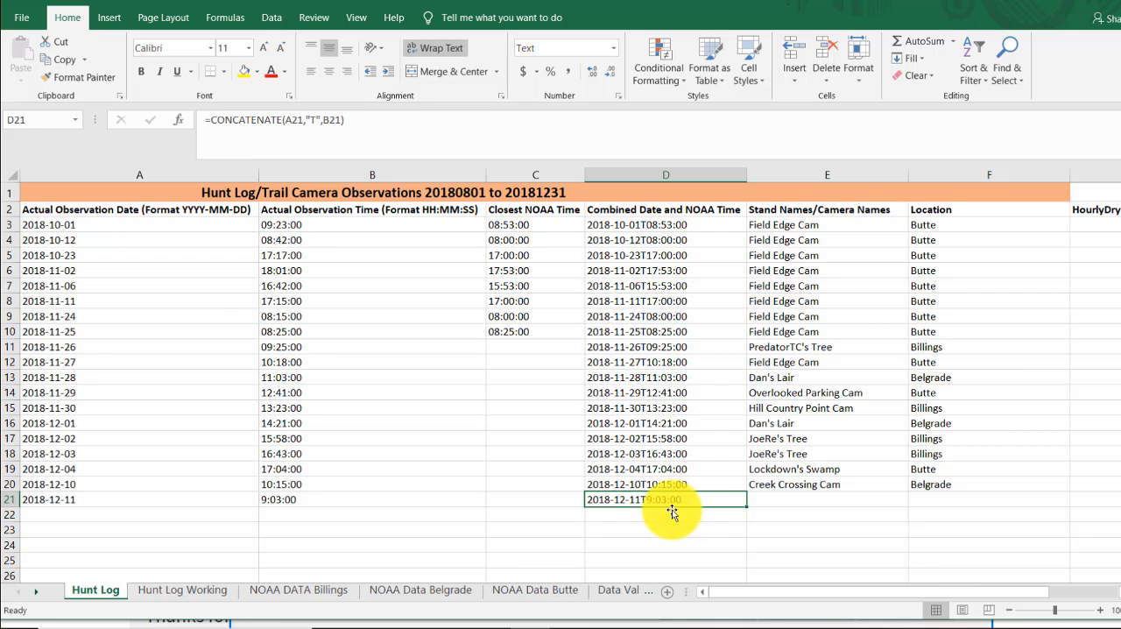
- Correct the observation time in B21 to 09:03:00 so it has a leading zero
left_click(279, 499)
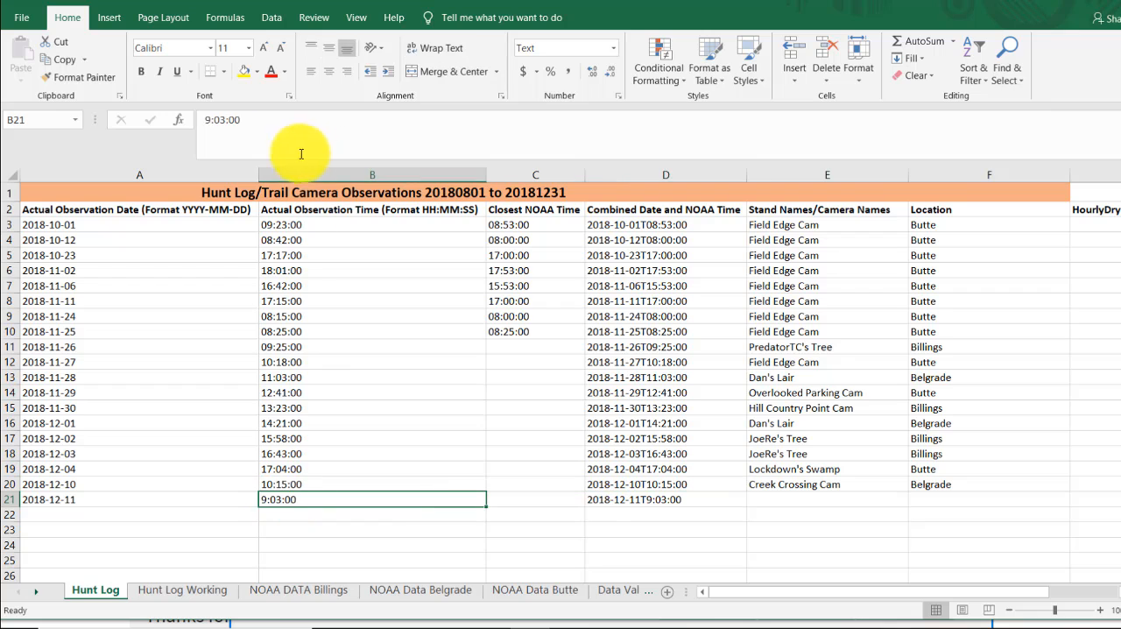
left_click(210, 123)
type("0")
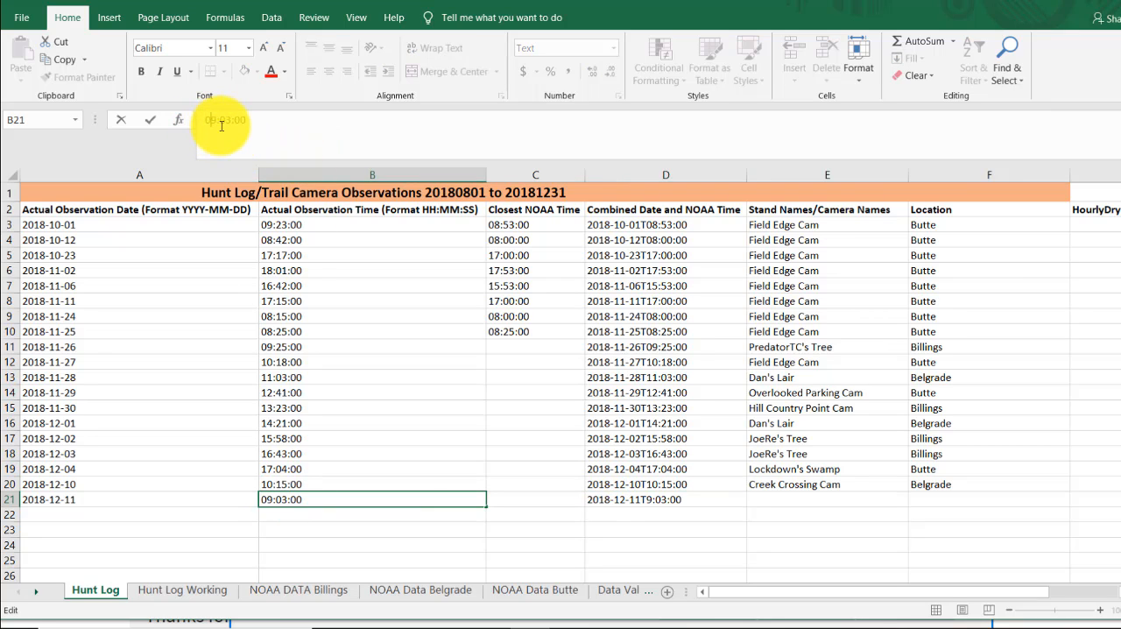
key("Return")
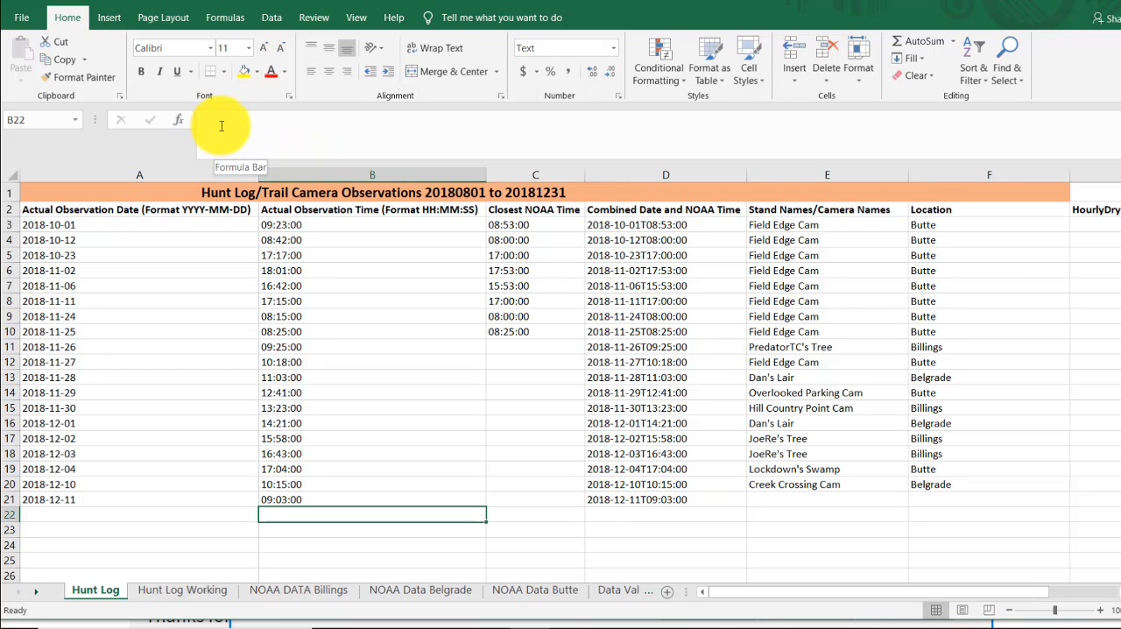
- Choose Field Edge Cam as the stand/camera name for the new observation in E21
left_click(814, 498)
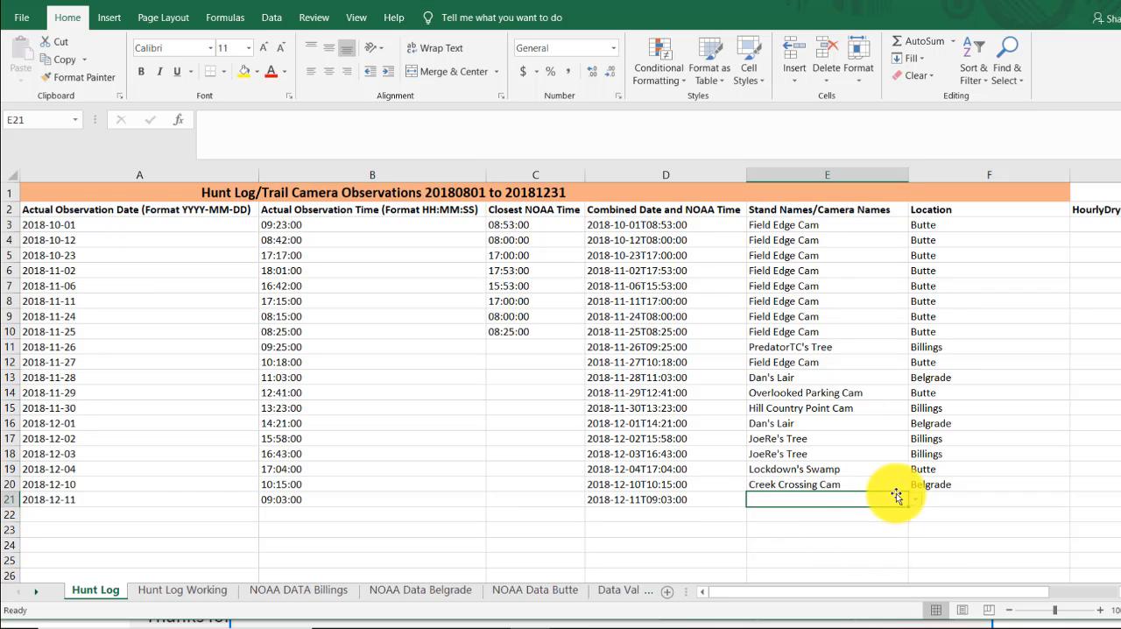
left_click(914, 499)
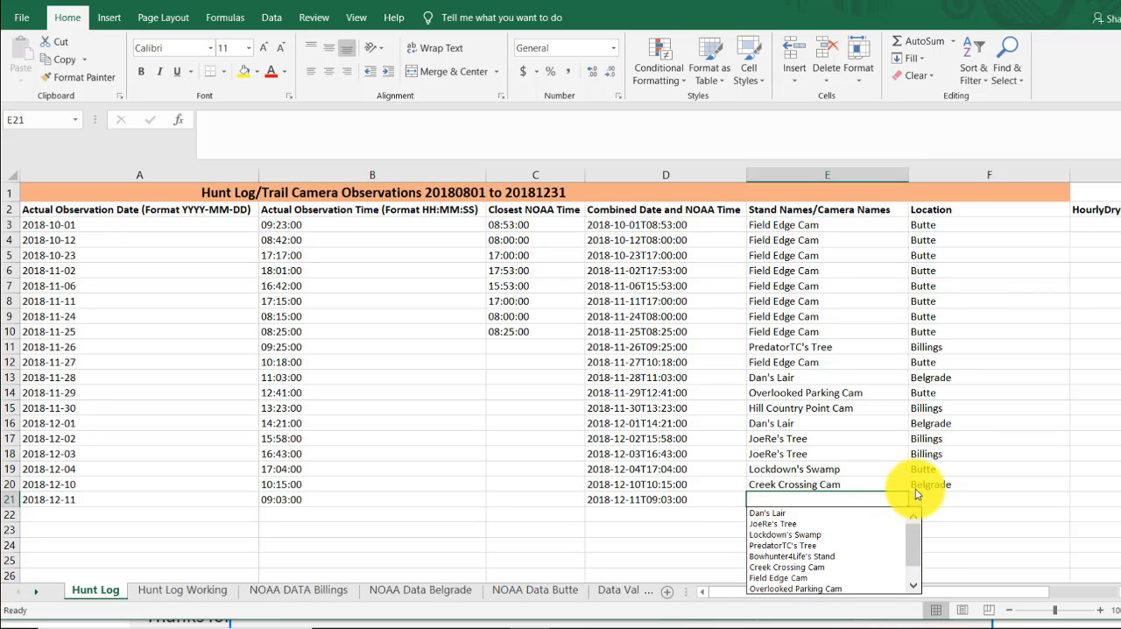
left_click(795, 579)
- Fill the Location and HourlyDryBulbTemperature formulas from F20:G20 down to row 21 and check the copied formulas
left_click_drag(926, 591, 1001, 593)
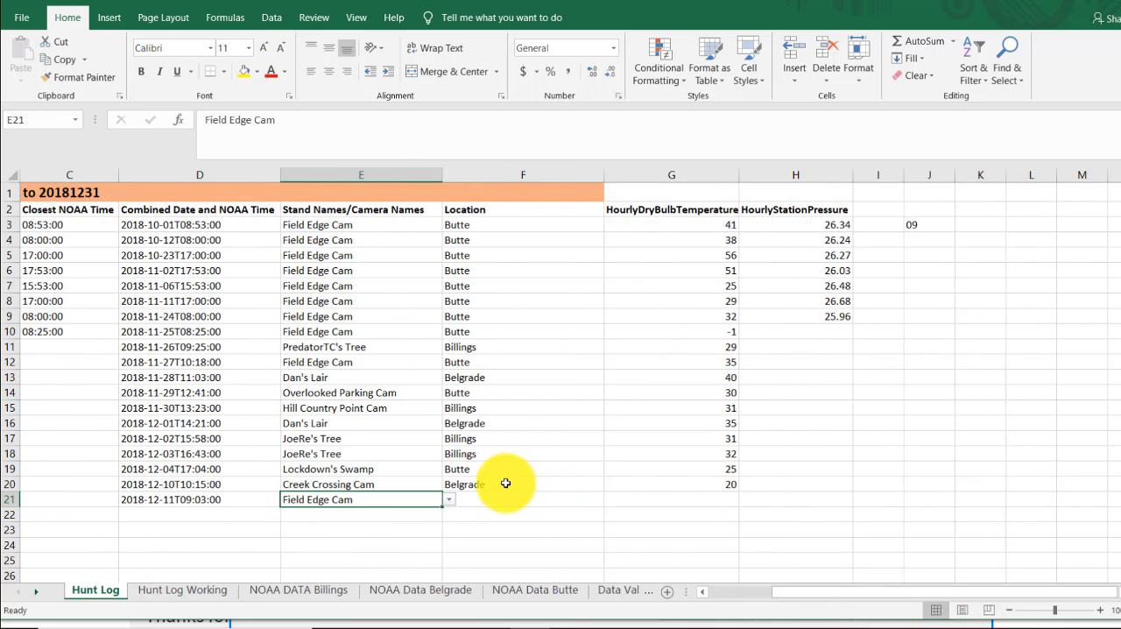
left_click_drag(503, 483, 662, 484)
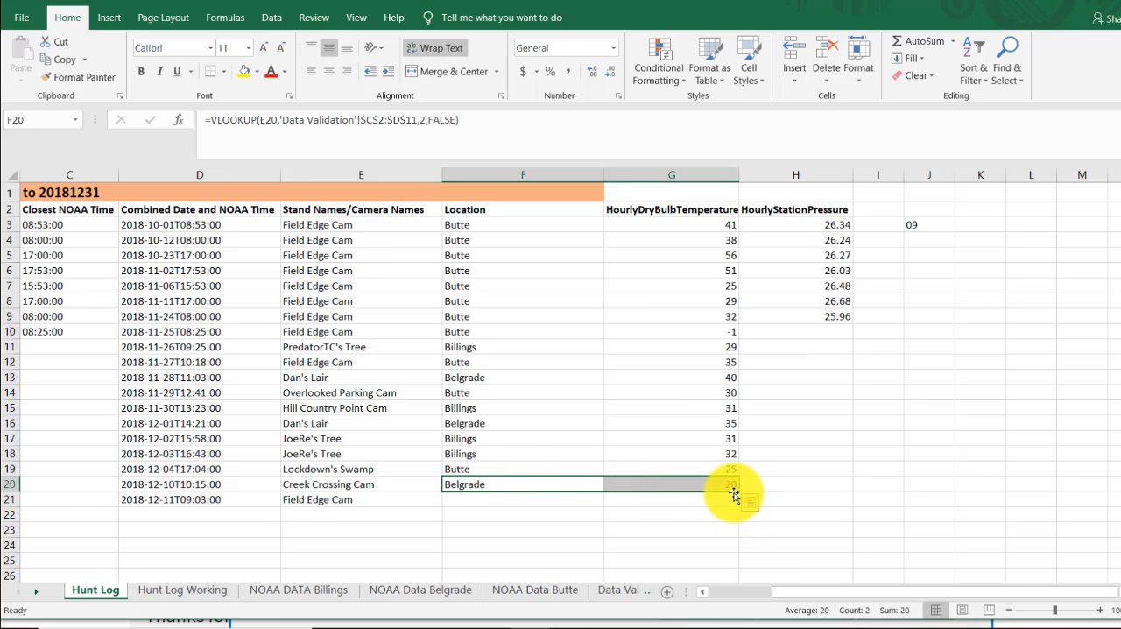
left_click_drag(737, 494, 726, 509)
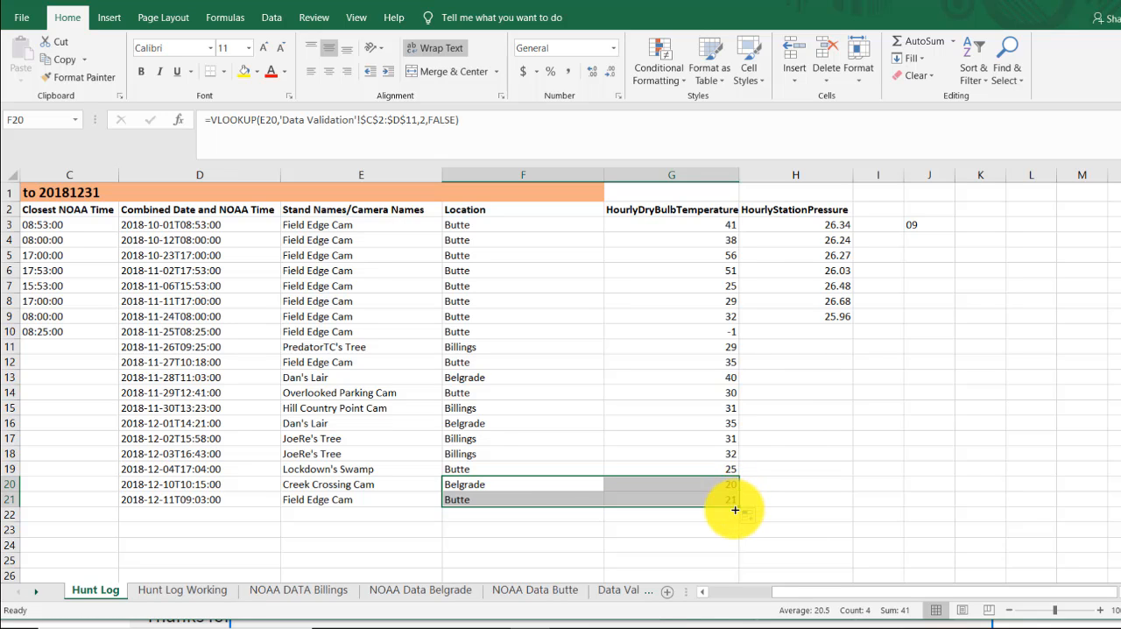
left_click(473, 499)
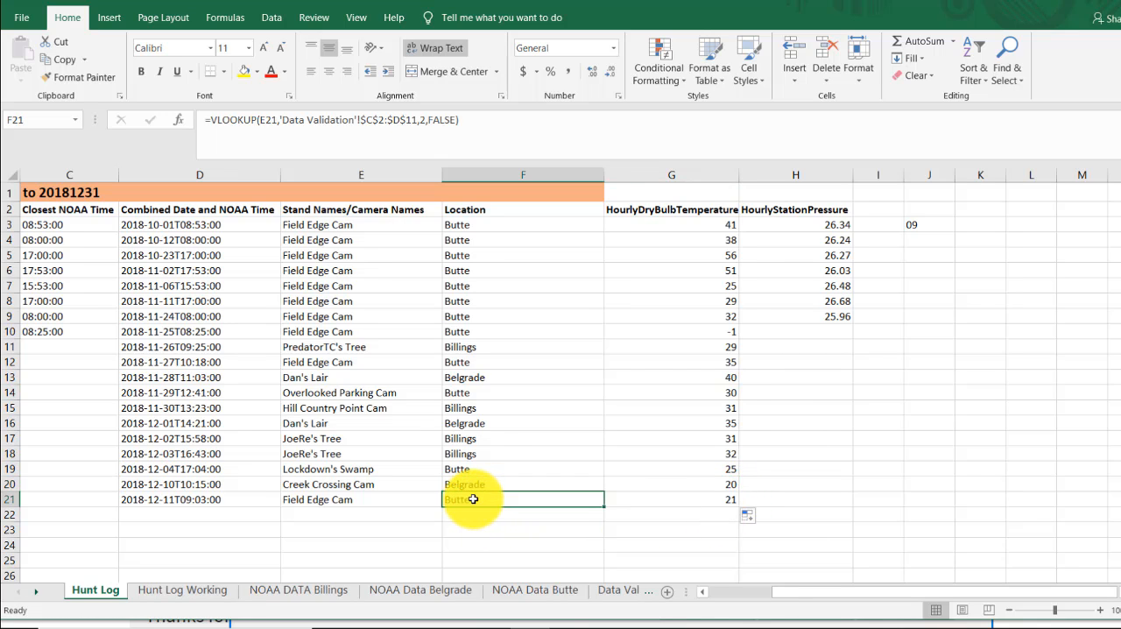
left_click(697, 503)
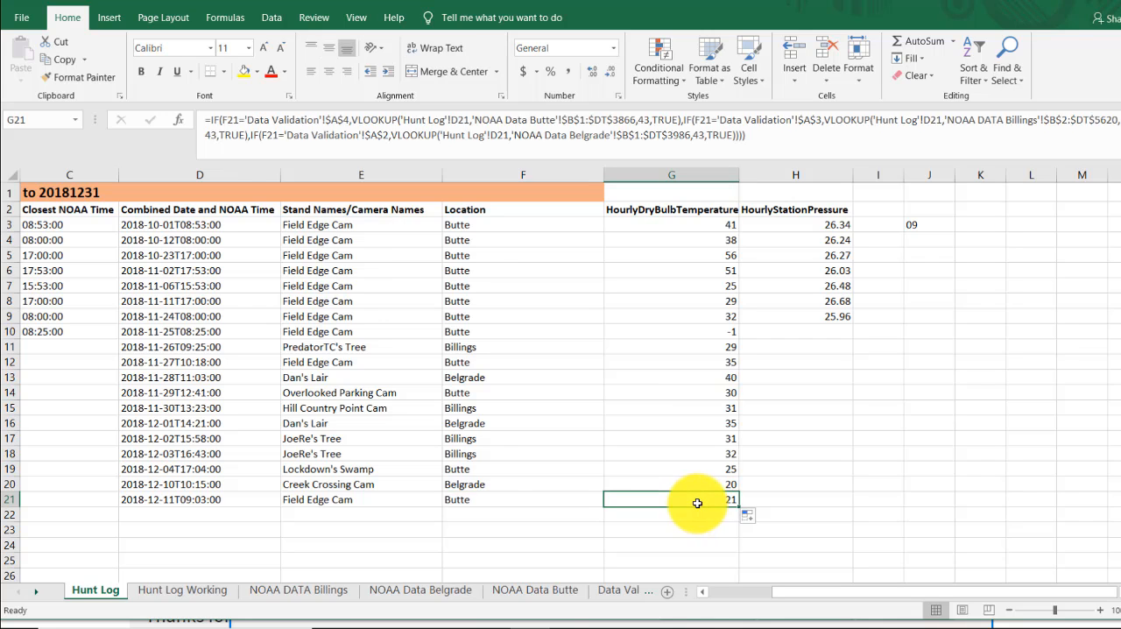